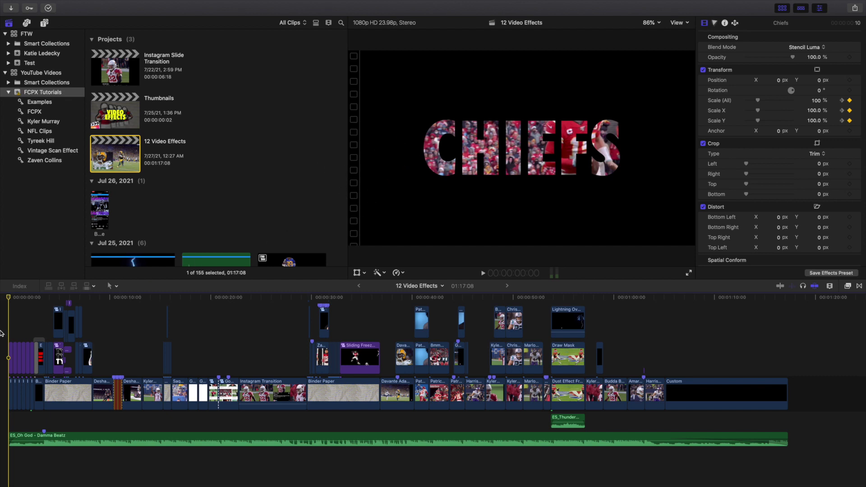
# Step: Play back the opening part of the 12 Video Effects project and return to its start
pyautogui.press('space')
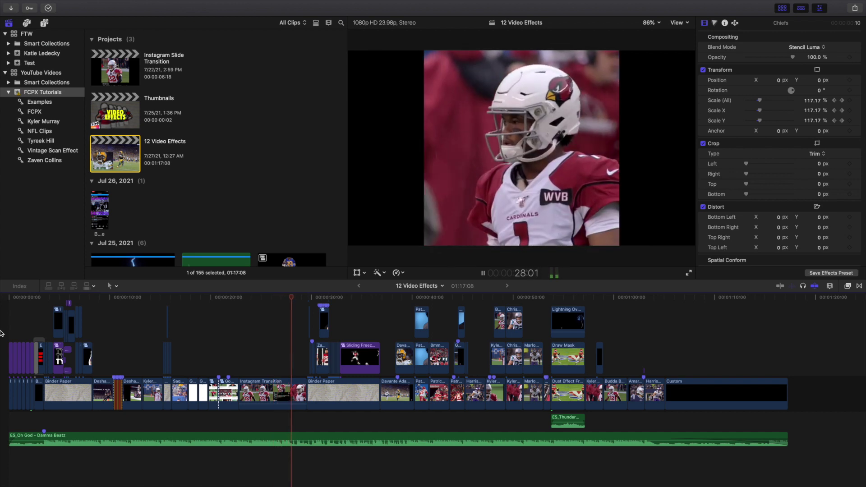
pyautogui.press('space')
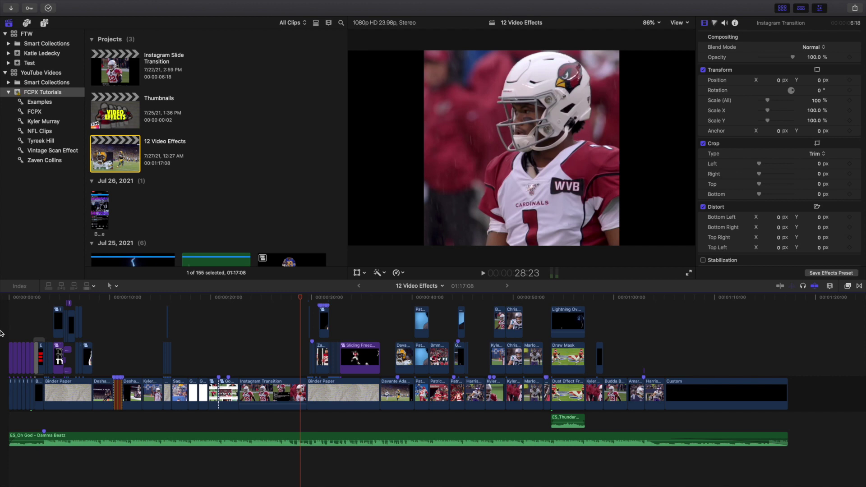
pyautogui.press('Home')
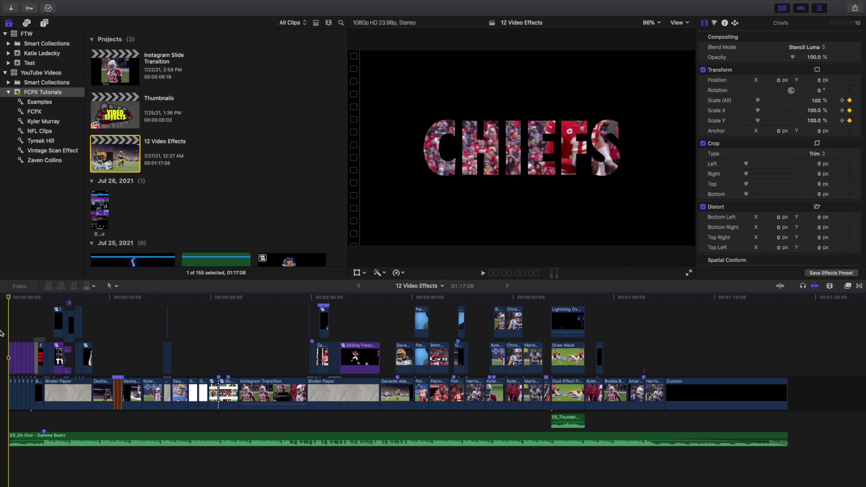
# Step: Play the Chiefs title clip at the beginning of the project and return to the start
pyautogui.press('super+equal')
pyautogui.press('super+equal')
pyautogui.press('super+equal')
pyautogui.press('super+equal')
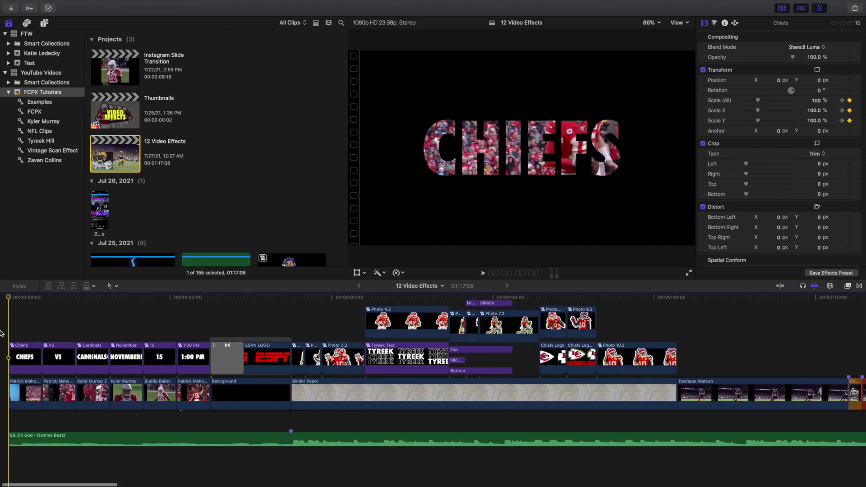
pyautogui.scroll(2, 23, 343)
pyautogui.scroll(-2, 25, 344)
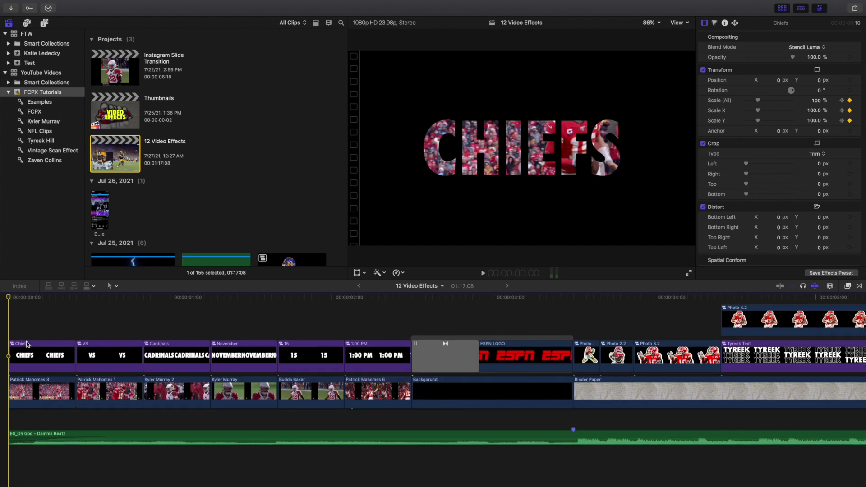
pyautogui.press('space')
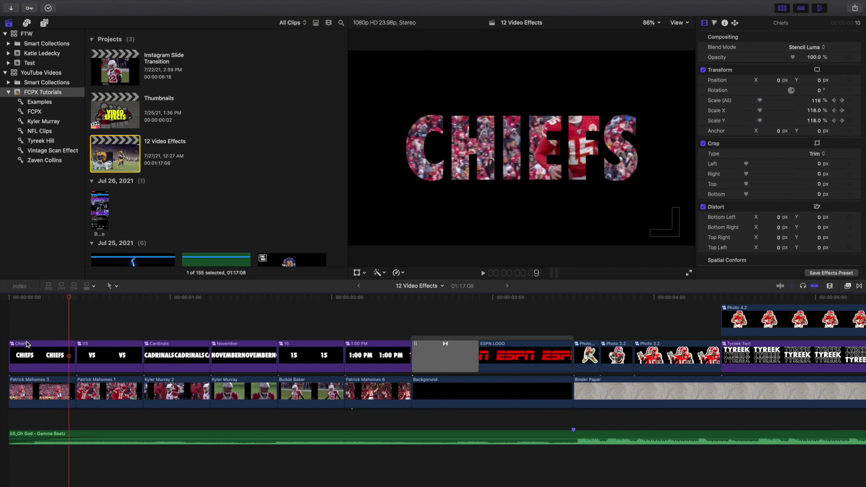
pyautogui.press('Home')
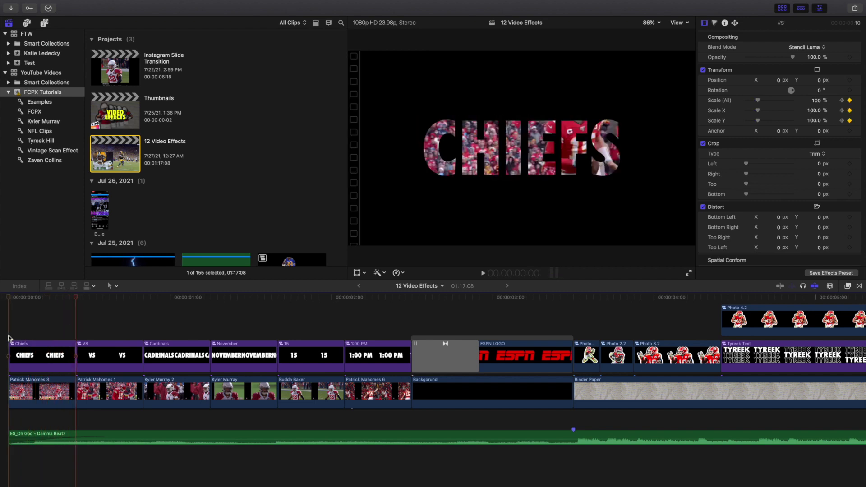
# Step: Examine the Chiefs title's scale keyframes from its first frame to the end of the clip
pyautogui.click(20, 351)
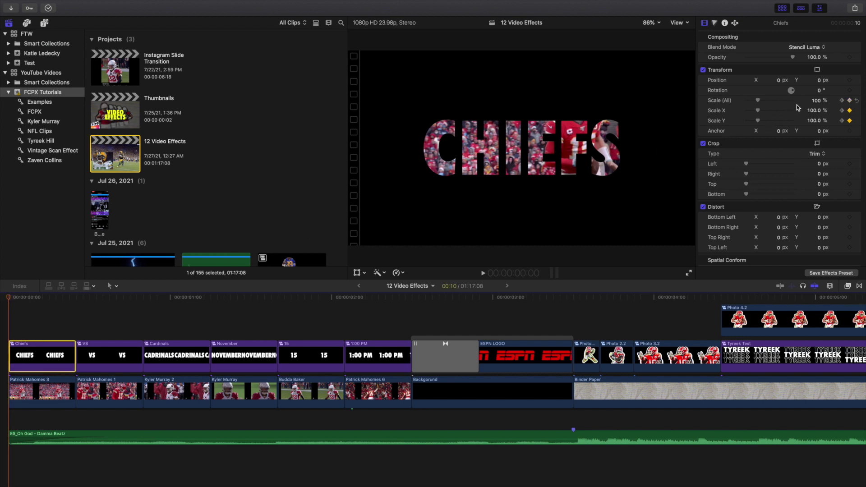
pyautogui.press('Right')
pyautogui.press('Right')
pyautogui.press('Right')
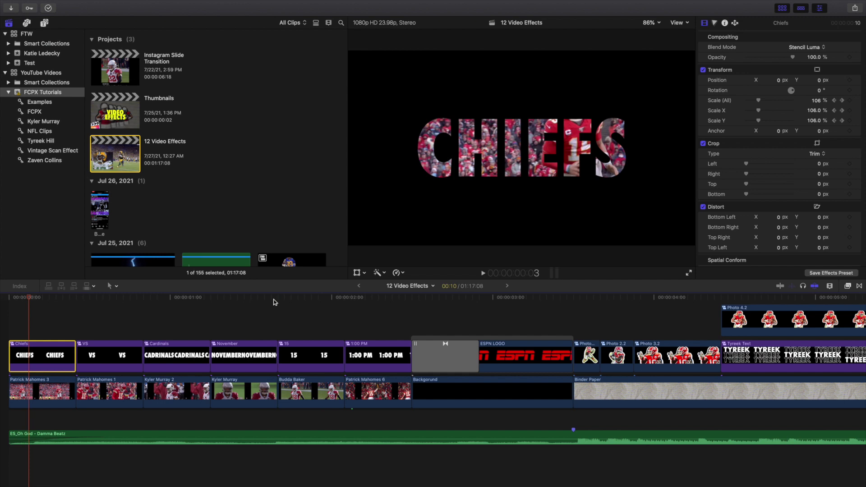
pyautogui.click(75, 320)
pyautogui.click(53, 352)
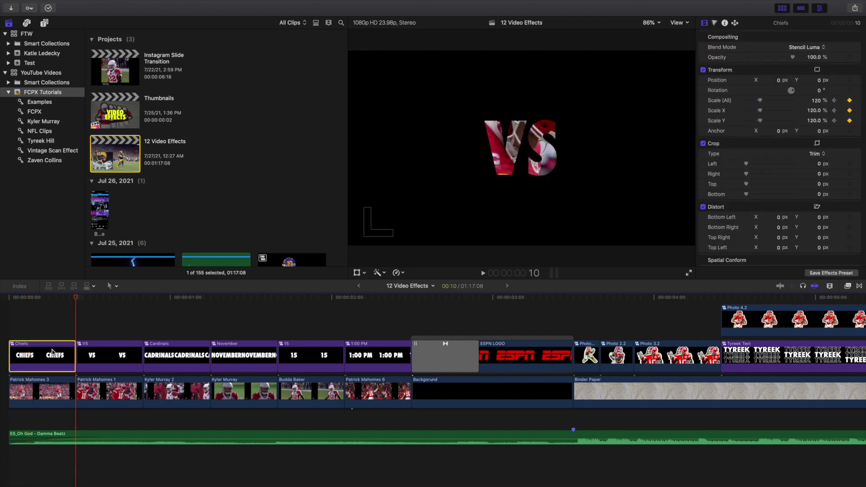
# Step: Reset the Chiefs title's blend mode at the start of the project, and set it to Stencil Luma
pyautogui.click(8, 333)
pyautogui.click(36, 358)
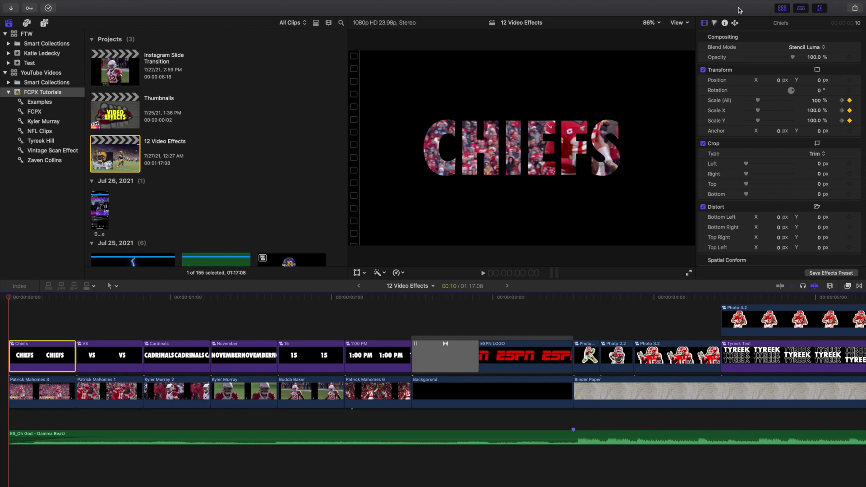
pyautogui.click(857, 47)
pyautogui.click(811, 47)
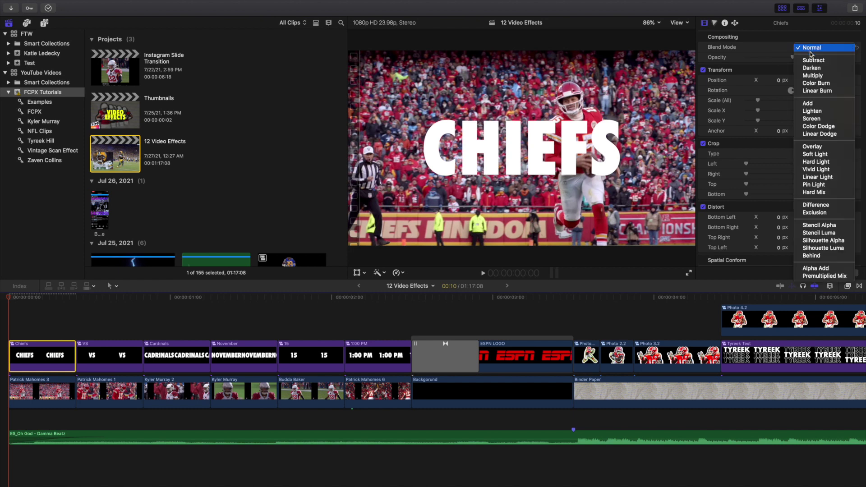
pyautogui.click(819, 233)
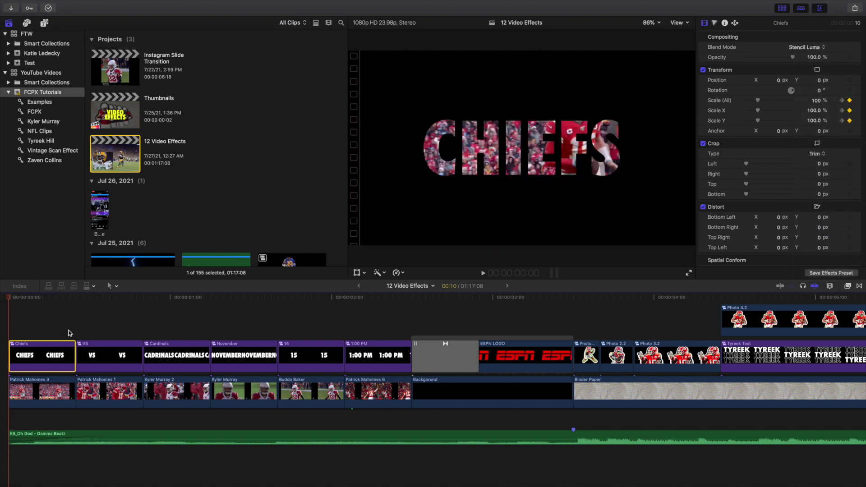
# Step: Preview the VS title, play back the opening titles from the beginning, and return to the start
pyautogui.click(89, 330)
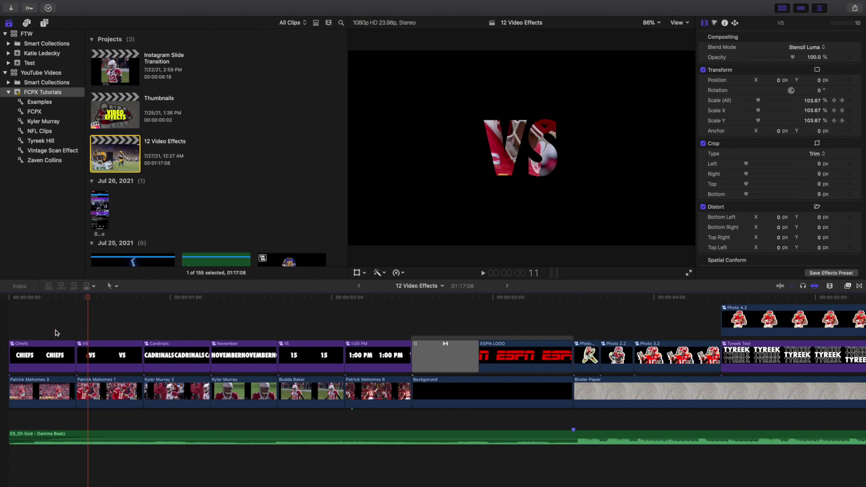
pyautogui.press('Home')
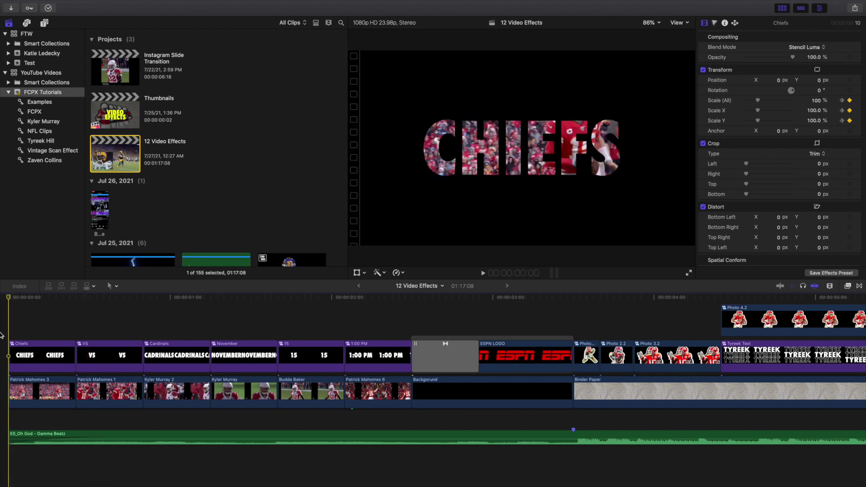
pyautogui.press('space')
pyautogui.press('space')
pyautogui.press('Home')
# Step: Play the section from the end of the 1:00 PM title into the ESPN LOGO clip
pyautogui.hscroll(4, 296, 343)
pyautogui.hscroll(3, 295, 342)
pyautogui.click(262, 328)
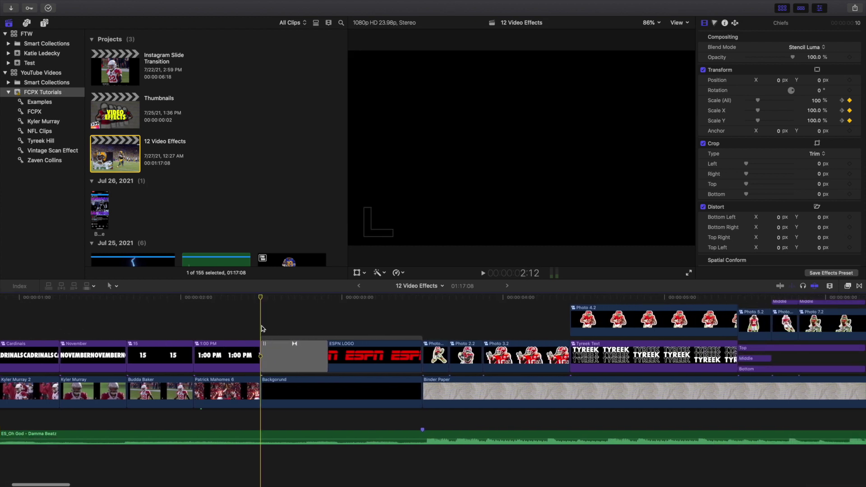
pyautogui.press('space')
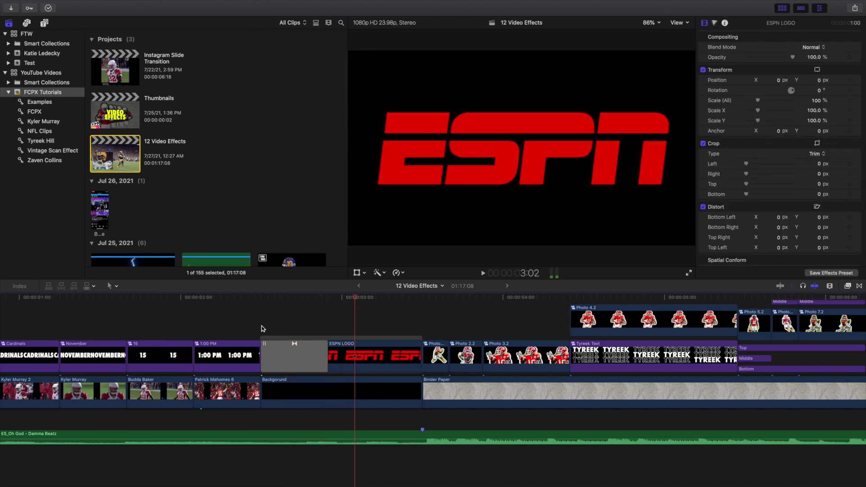
# Step: Park the playhead at the start of the Binder Paper clip and look up Draw Mask among the installed effects
pyautogui.press('super+minus')
pyautogui.press('super+minus')
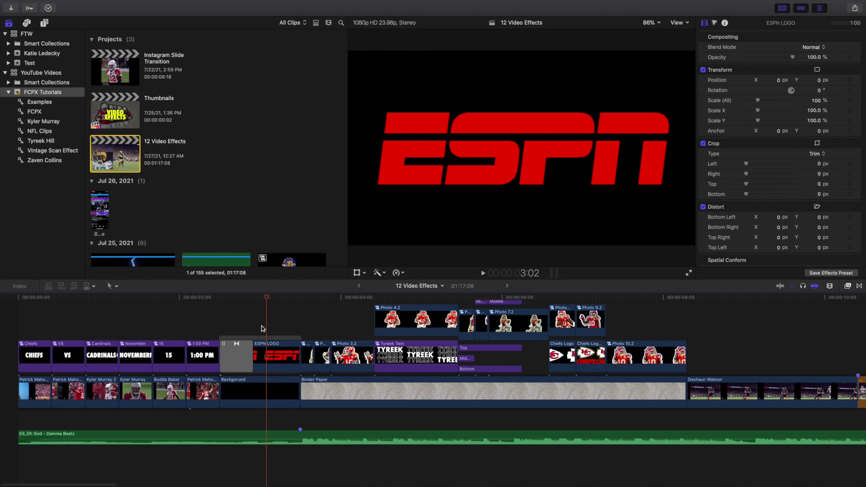
pyautogui.click(300, 334)
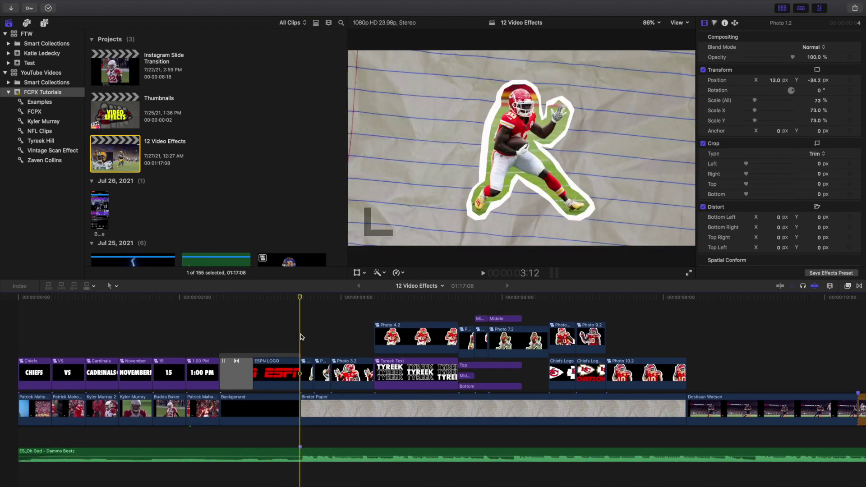
pyautogui.hscroll(3, 301, 336)
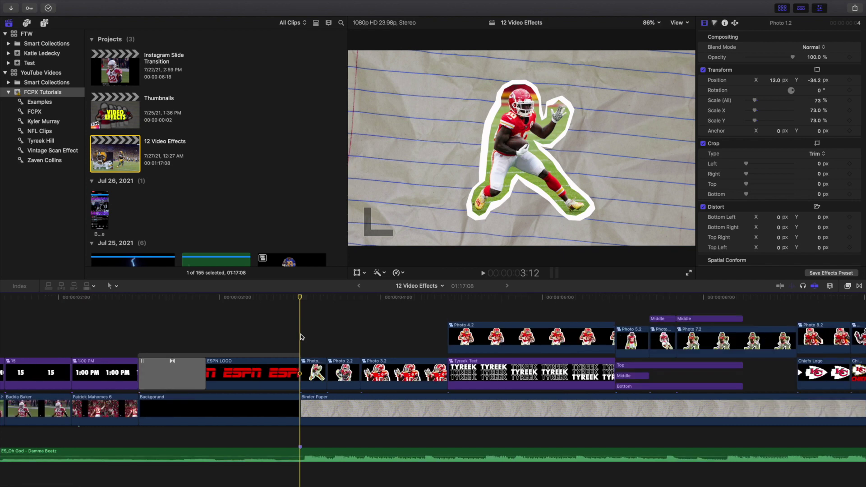
pyautogui.hscroll(-3, 301, 336)
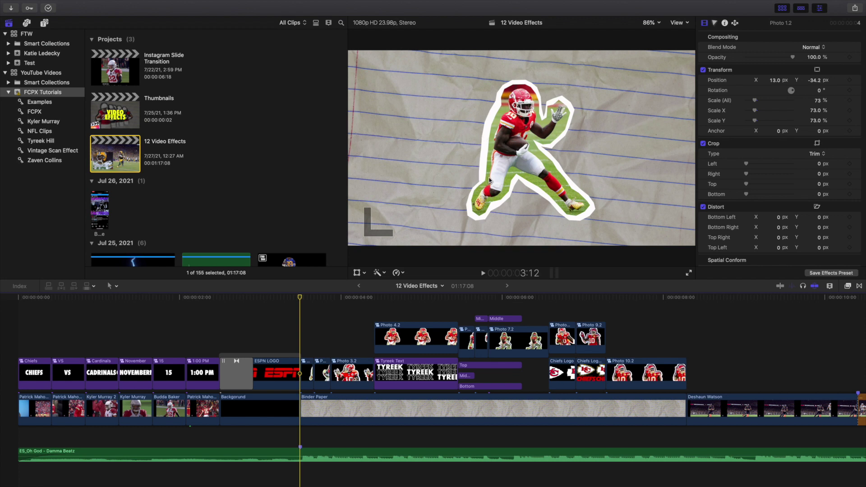
pyautogui.click(848, 286)
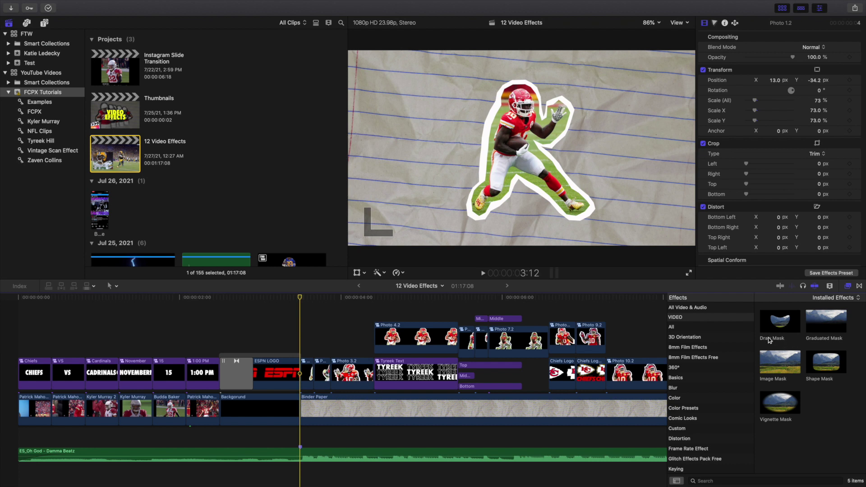
pyautogui.click(848, 286)
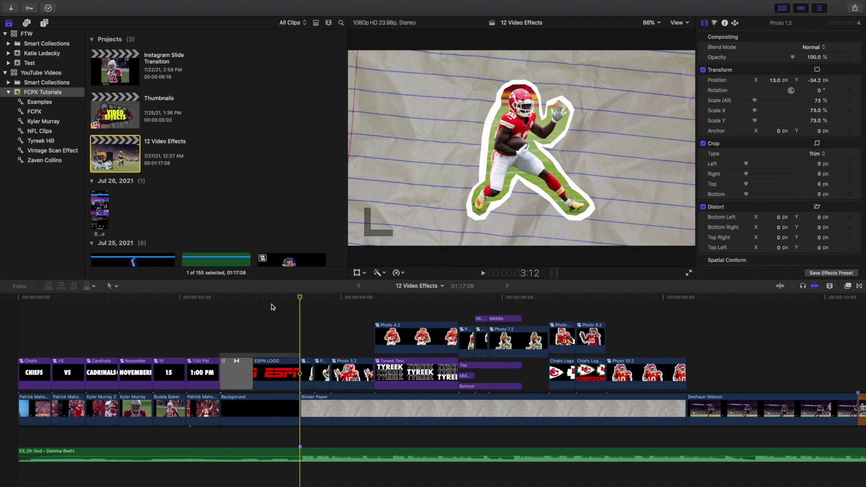
# Step: Go frame by frame through the player cutouts Photo 1.2, Photo 2.2 and Photo 3.2 over the binder paper background
pyautogui.press('Right')
pyautogui.press('Right')
pyautogui.press('Right')
pyautogui.press('Right')
pyautogui.press('Right')
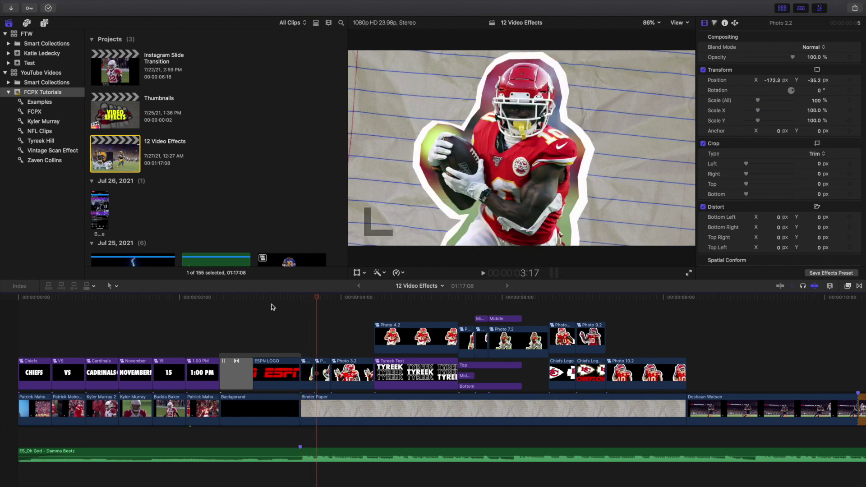
pyautogui.press('Right')
pyautogui.press('Right')
pyautogui.press('Right')
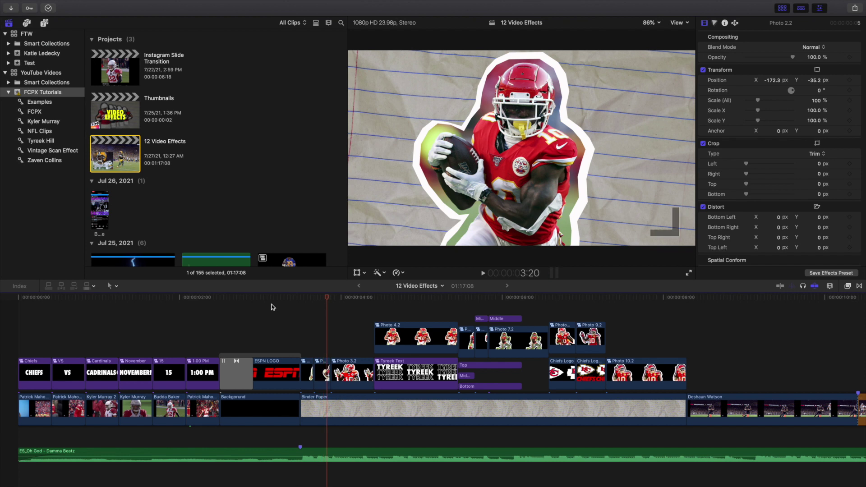
pyautogui.press('Right')
pyautogui.press('Right')
pyautogui.press('Right')
pyautogui.press('Right')
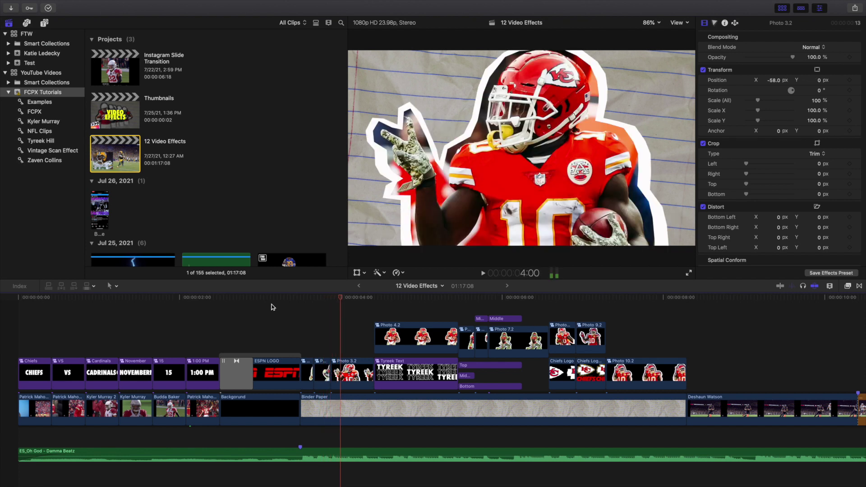
pyautogui.press('Right')
pyautogui.press('Right')
pyautogui.press('Right')
pyautogui.press('Right')
pyautogui.press('Right')
pyautogui.press('Right')
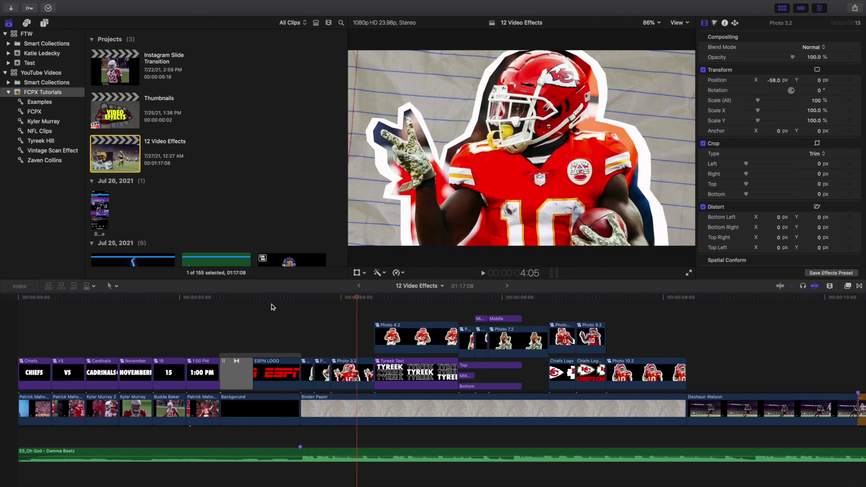
pyautogui.press('Right')
pyautogui.press('Right')
pyautogui.press('Right')
pyautogui.press('Right')
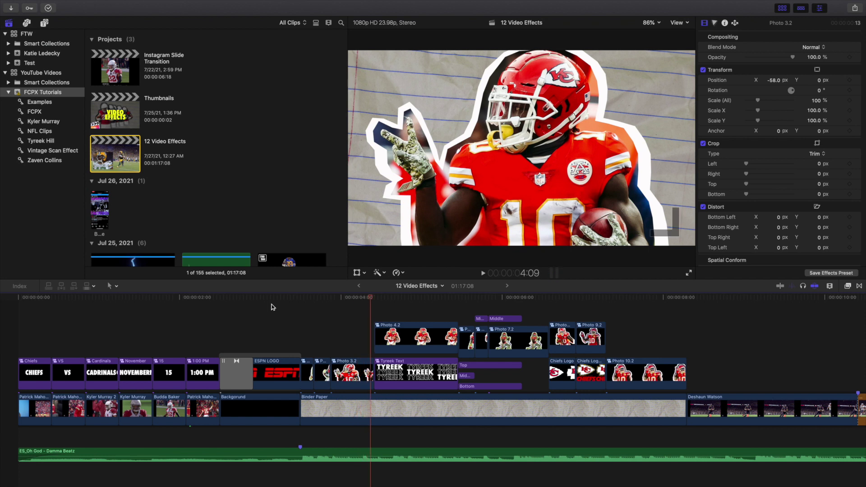
# Step: Go frame by frame through Photo 4.2 with the Tyreek Text clip and into the Photo 5.2 cutout
pyautogui.press('Right')
pyautogui.press('Right')
pyautogui.press('Right')
pyautogui.press('Right')
pyautogui.press('Right')
pyautogui.press('Right')
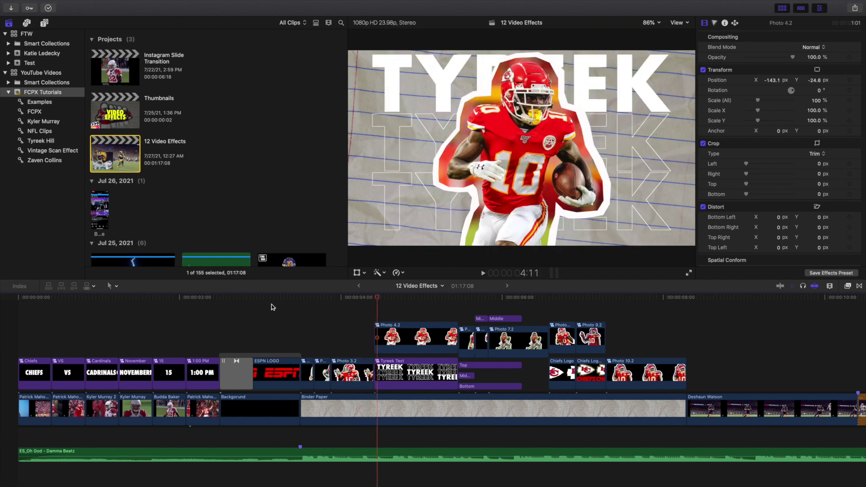
pyautogui.press('Right')
pyautogui.press('Right')
pyautogui.press('Right')
pyautogui.press('Right')
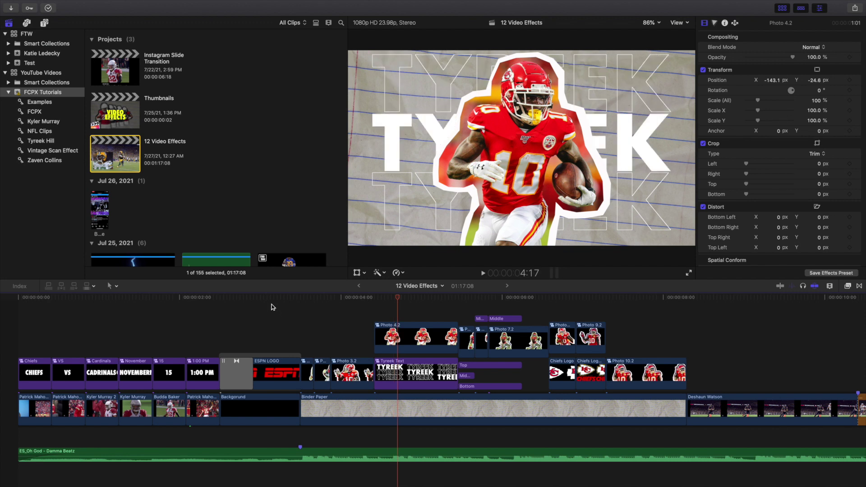
pyautogui.press('Right')
pyautogui.press('Right')
pyautogui.press('Right')
pyautogui.press('Right')
pyautogui.press('Right')
pyautogui.press('Right')
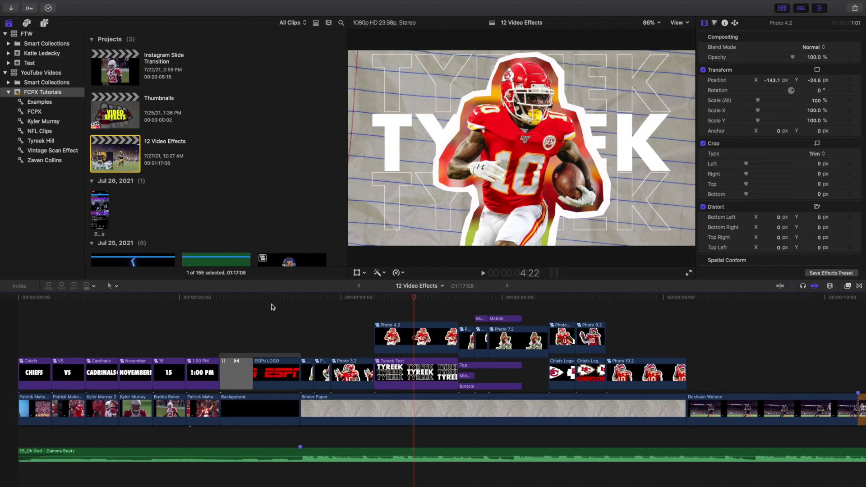
pyautogui.press('Right')
pyautogui.press('Right')
pyautogui.press('Right')
pyautogui.press('Right')
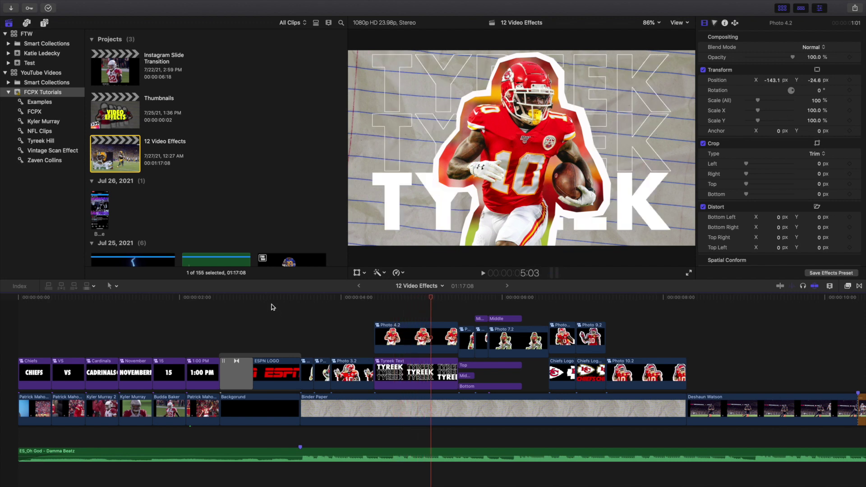
pyautogui.press('Right')
pyautogui.press('Right')
pyautogui.press('Right')
pyautogui.press('Right')
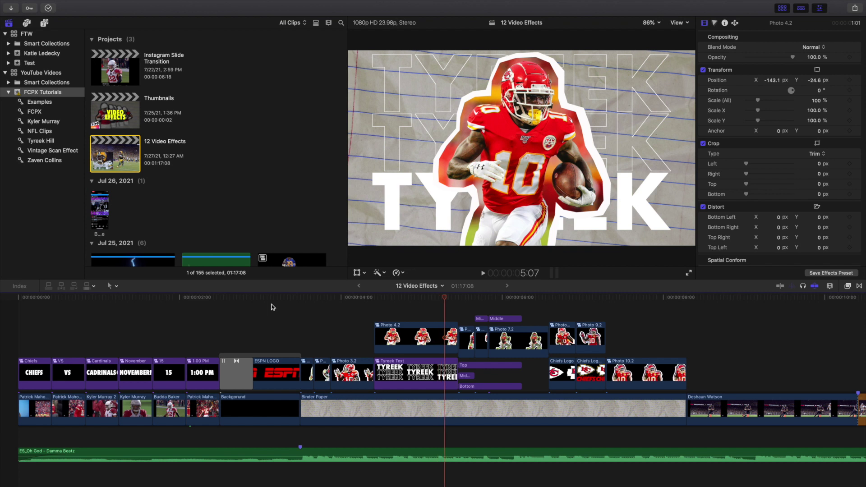
pyautogui.press('Right')
pyautogui.press('Right')
pyautogui.press('Right')
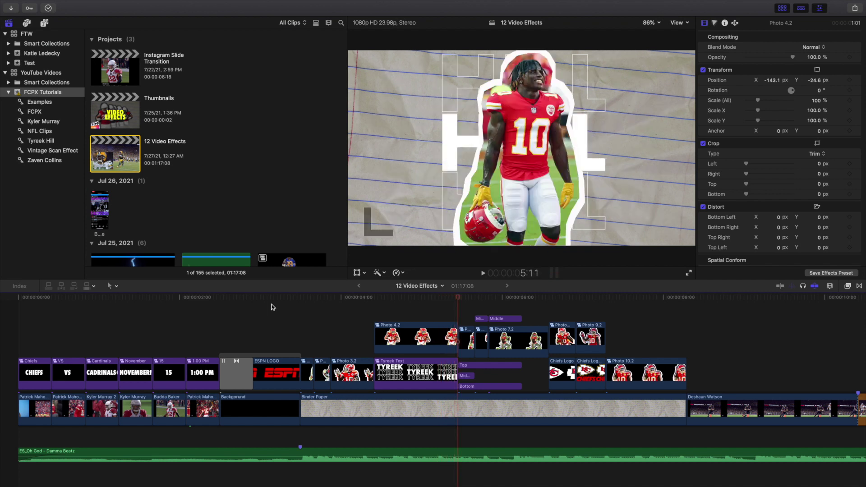
pyautogui.press('Right')
pyautogui.press('Right')
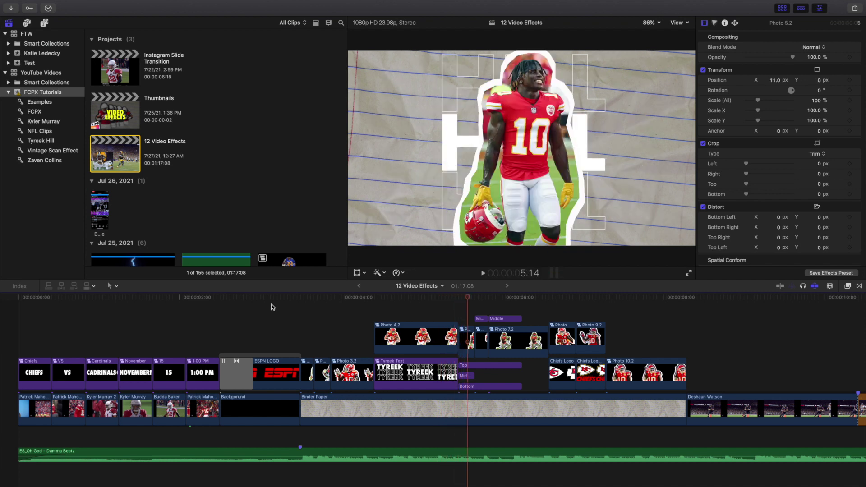
# Step: Go frame by frame from the Photo 5.2 cutout through the blue HILL title over Photo 7.2
pyautogui.press('Right')
pyautogui.press('Right')
pyautogui.press('Right')
pyautogui.press('Right')
pyautogui.press('Right')
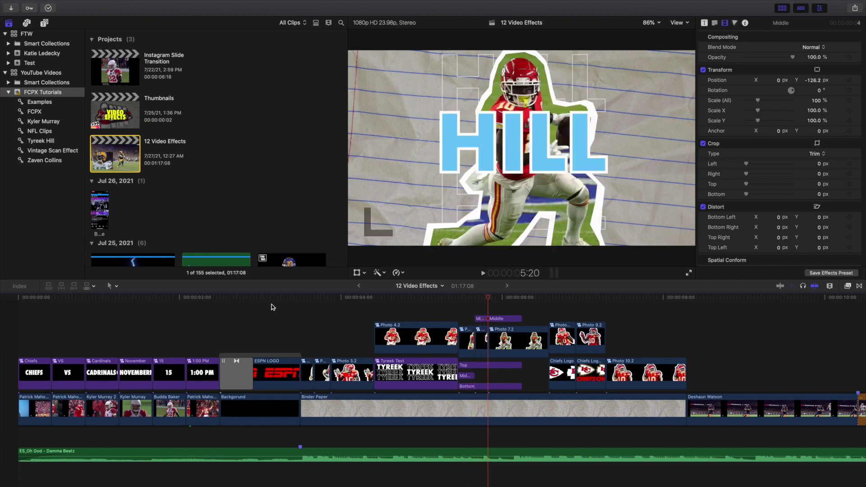
pyautogui.press('Right')
pyautogui.press('Right')
pyautogui.press('Right')
pyautogui.press('Right')
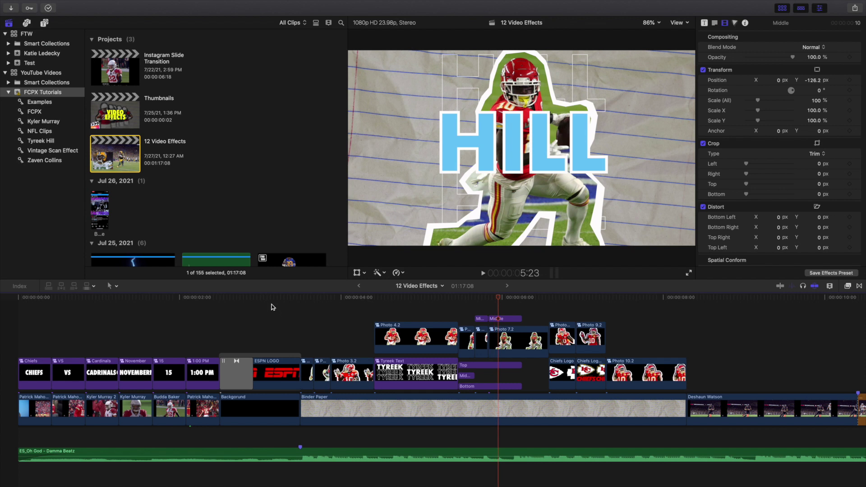
pyautogui.press('Right')
pyautogui.press('Right')
pyautogui.press('Right')
pyautogui.press('Right')
pyautogui.press('Right')
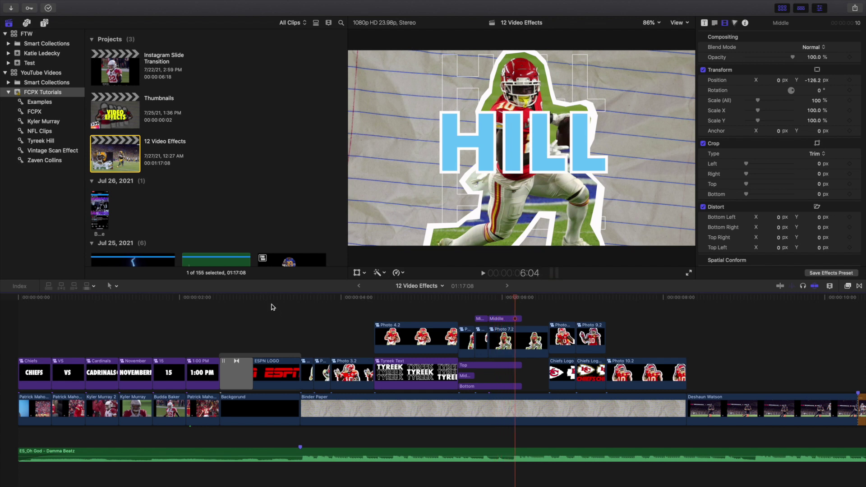
# Step: Go frame by frame from the end of the HILL title to the last frame of Photo 7.2
pyautogui.press('Right')
pyautogui.press('Right')
pyautogui.press('Right')
pyautogui.press('Right')
pyautogui.press('Right')
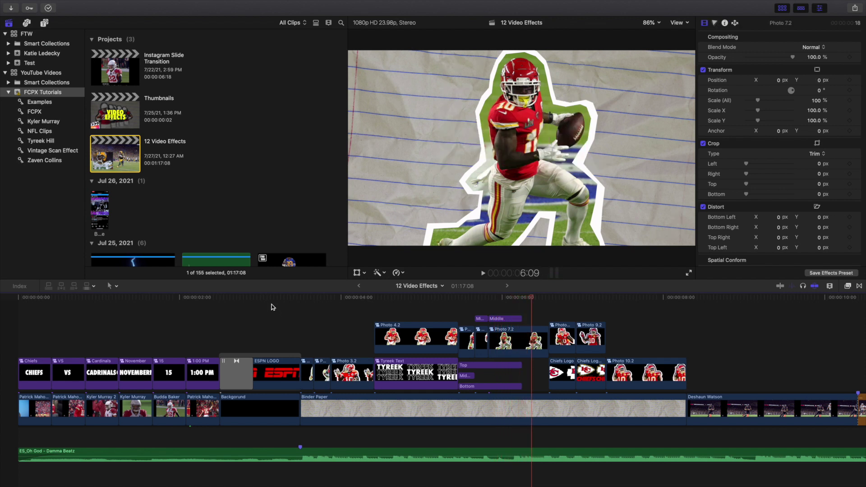
pyautogui.press('Right')
pyautogui.press('Right')
pyautogui.press('Right')
pyautogui.press('Right')
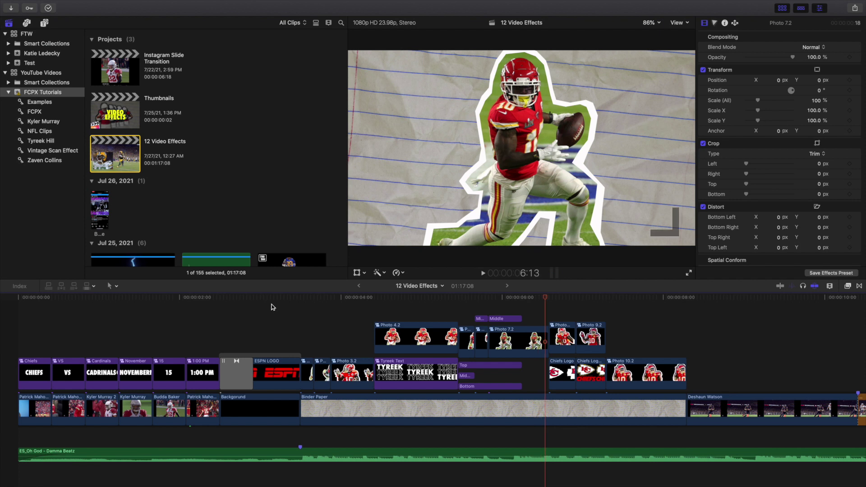
# Step: Go frame by frame through the Photo 8.2 cutout beside the Chiefs Logo clip
pyautogui.press('Right')
pyautogui.press('Right')
pyautogui.press('Right')
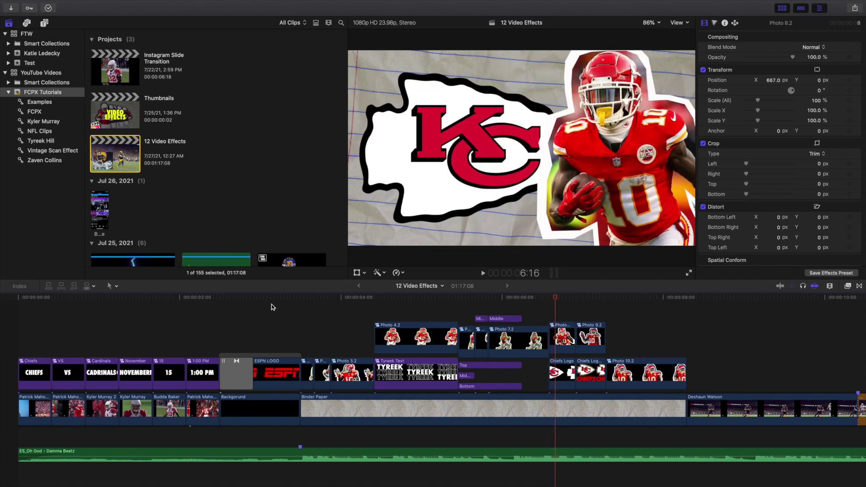
pyautogui.press('Right')
pyautogui.press('Right')
pyautogui.press('Right')
pyautogui.press('Right')
pyautogui.press('Right')
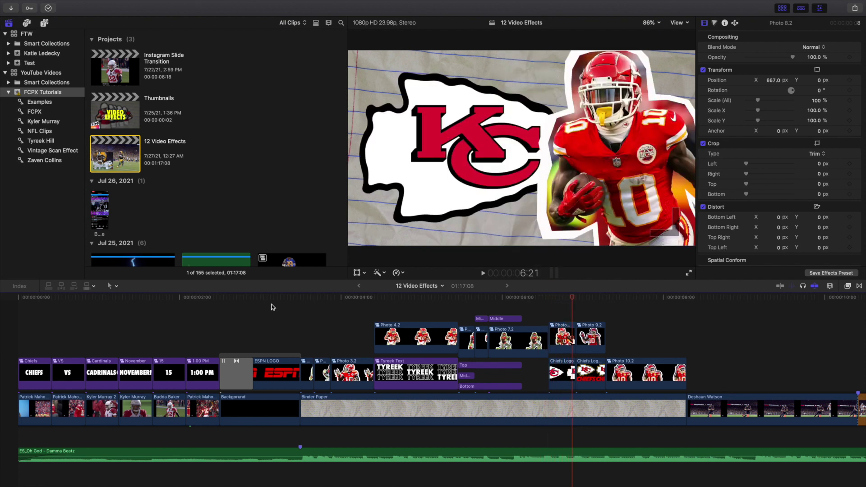
# Step: Go frame by frame through Photo 9.2 with the Chiefs Logo 2 clip and select the Photo 10.2 cutout
pyautogui.press('Right')
pyautogui.press('Right')
pyautogui.press('Right')
pyautogui.press('Right')
pyautogui.press('Right')
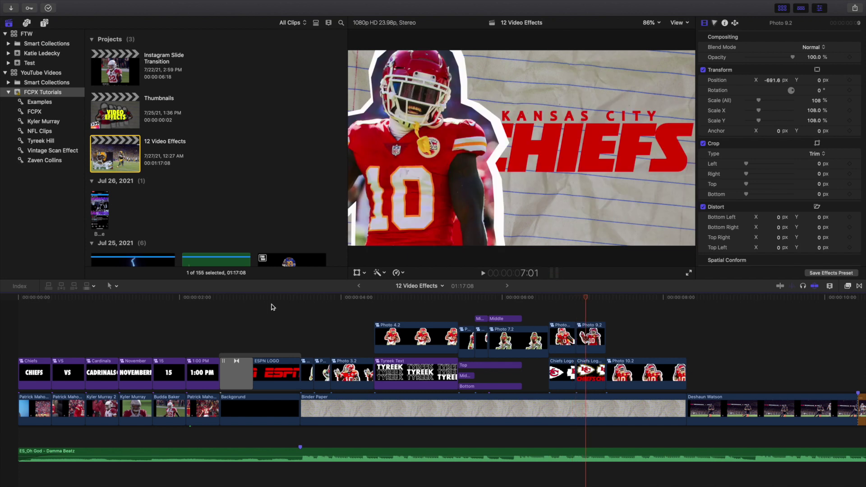
pyautogui.press('Right')
pyautogui.press('Right')
pyautogui.press('Right')
pyautogui.press('Right')
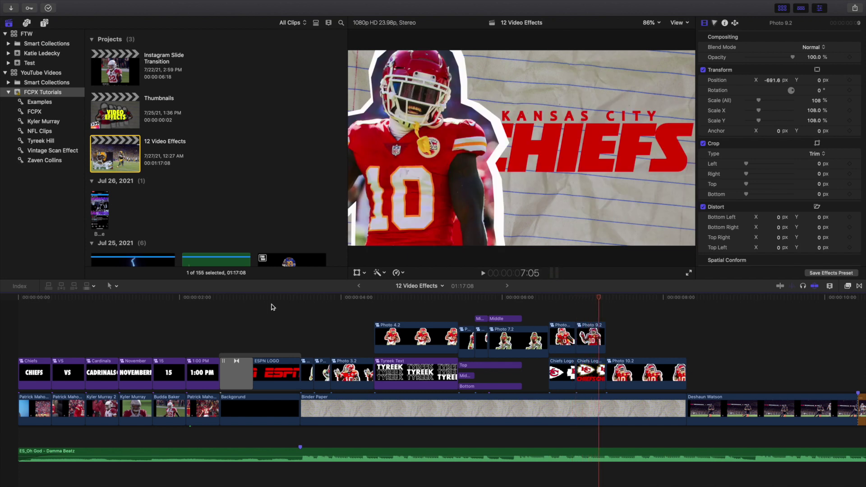
pyautogui.click(623, 373)
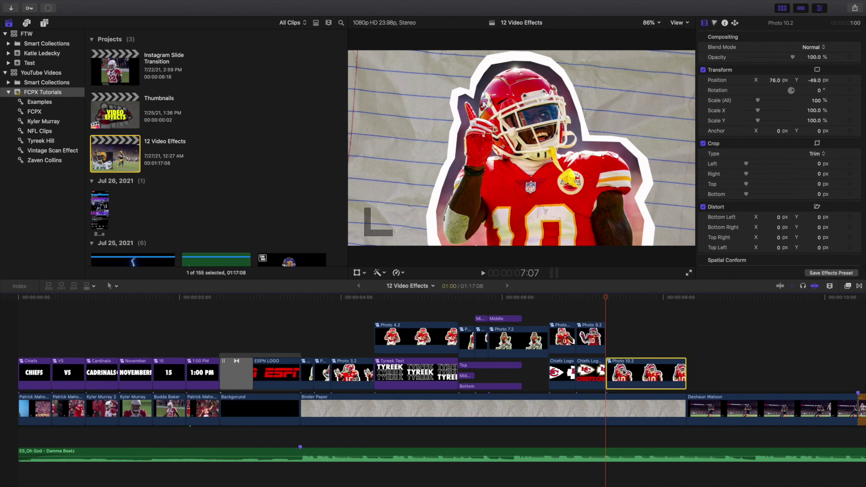
# Step: Play the cutout sequence from the start of the Binder Paper clip into the Tyreek Text section
pyautogui.click(302, 334)
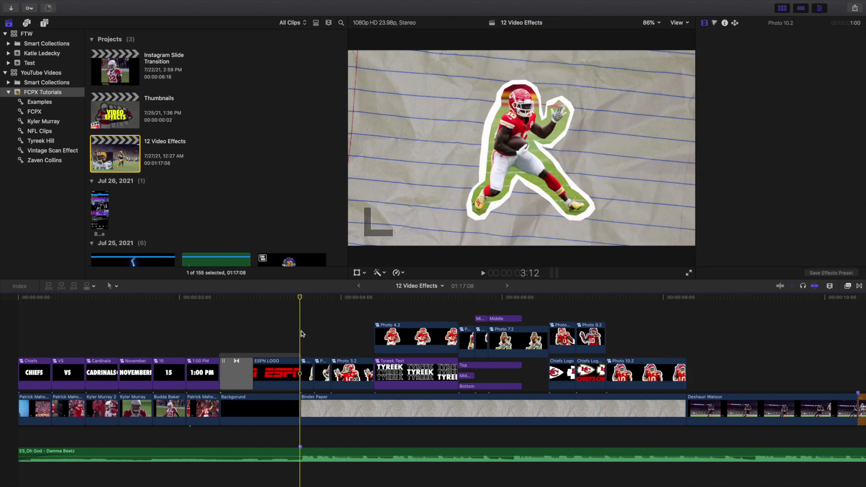
pyautogui.press('space')
pyautogui.press('space')
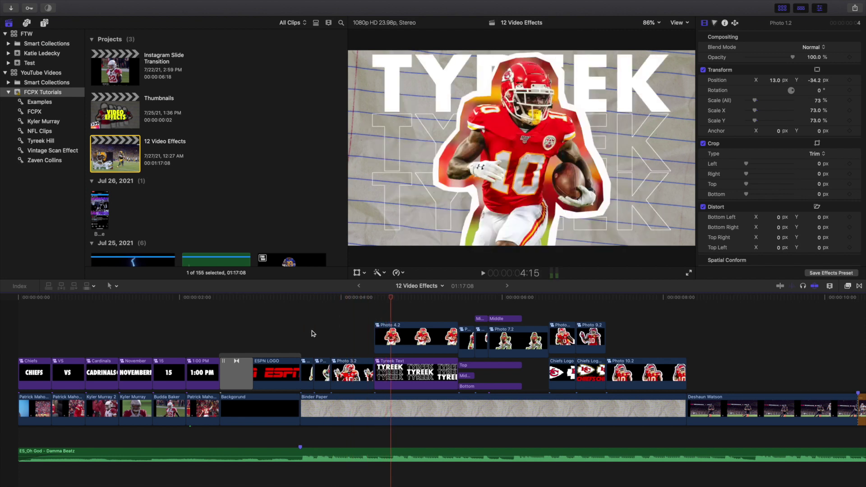
# Step: Jump through the cutout sequence again from the early player photos to Photo 8.2 with the Chiefs Logo
pyautogui.click(312, 333)
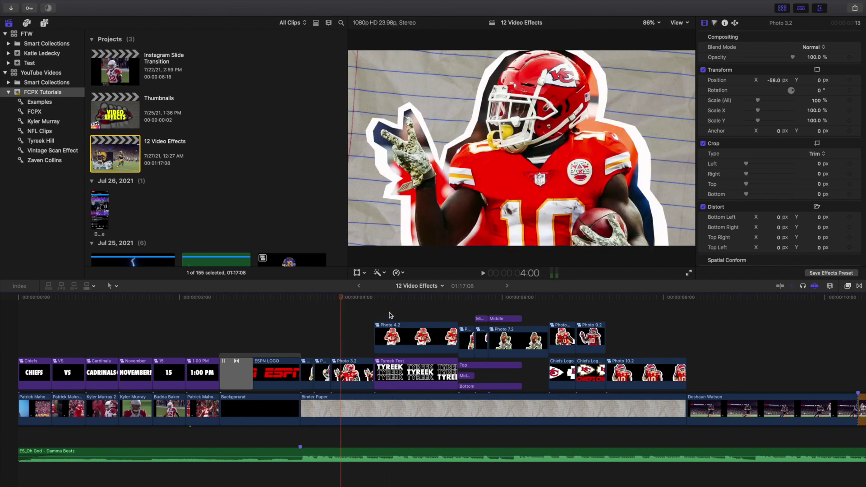
pyautogui.click(391, 318)
pyautogui.click(480, 312)
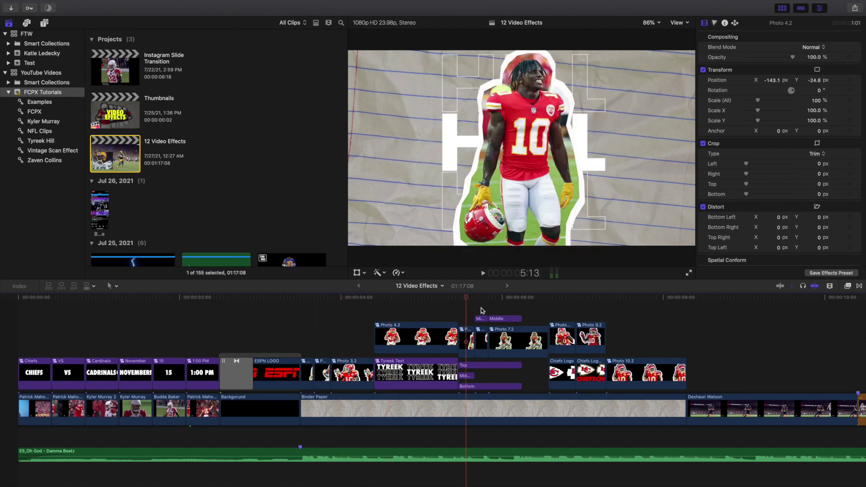
pyautogui.click(533, 311)
pyautogui.click(557, 313)
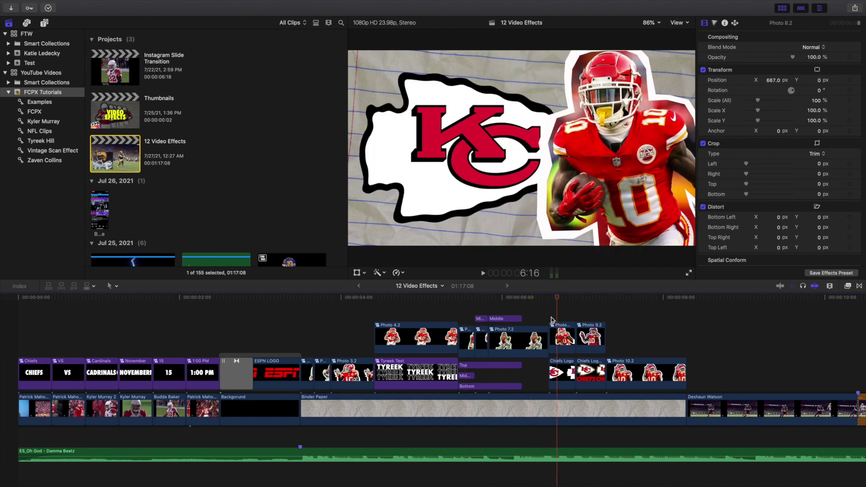
# Step: Park the playhead in the Deshaun Watson clip, shortly before the orange and red Copy segments
pyautogui.scroll(-2, 569, 322)
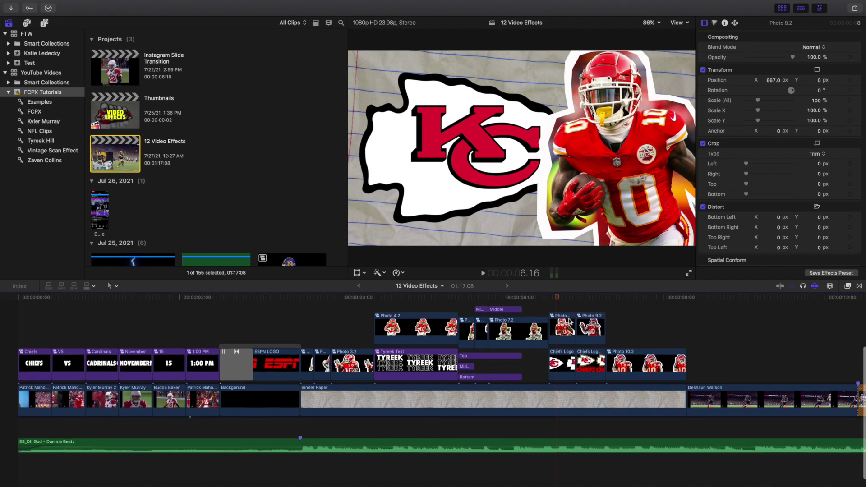
pyautogui.hscroll(5, 570, 321)
pyautogui.hscroll(5, 572, 325)
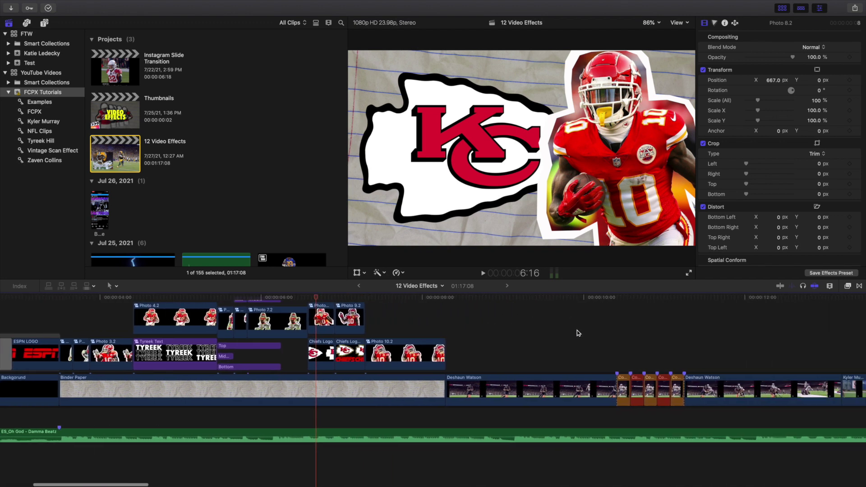
pyautogui.click(588, 333)
pyautogui.press('super+equal')
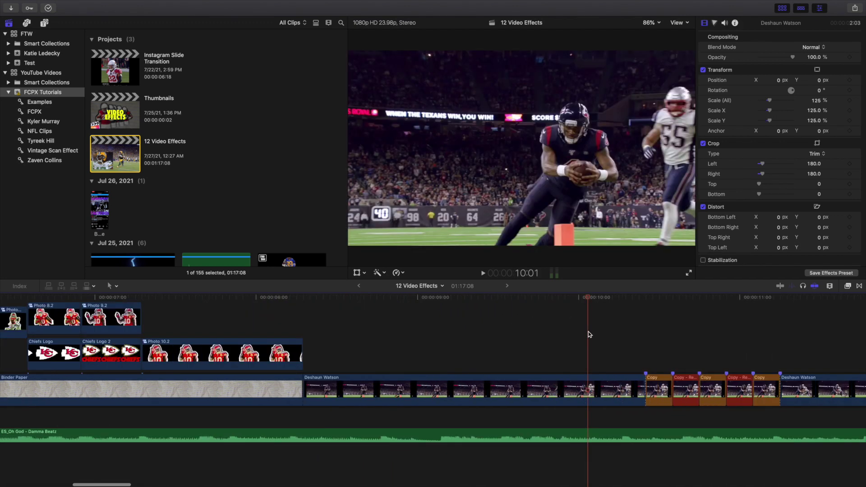
pyautogui.hscroll(4, 588, 332)
pyautogui.hscroll(3, 590, 333)
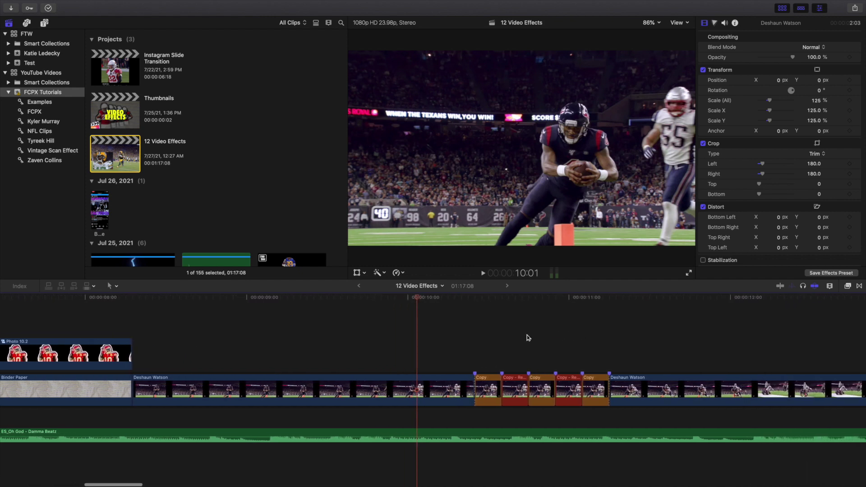
# Step: Park the playhead at the start of the first Copy clip and examine the alternating Copy and Copy - Reversed clips
pyautogui.click(473, 347)
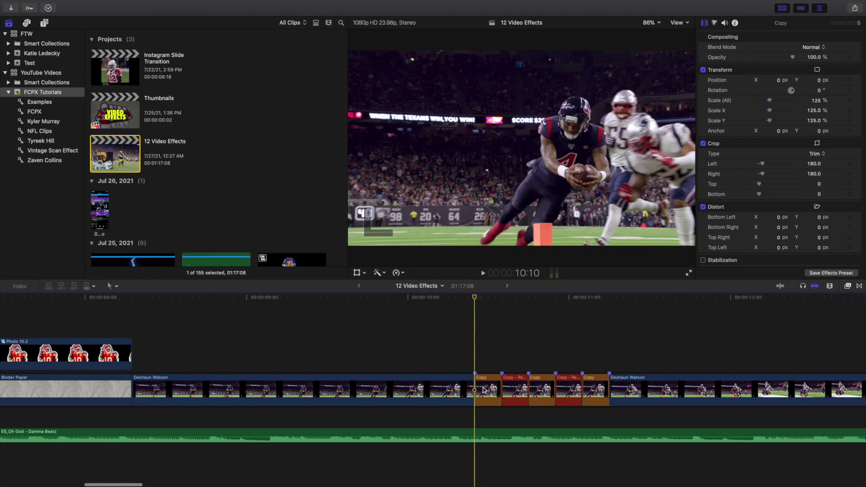
pyautogui.press('super+equal')
pyautogui.press('super+equal')
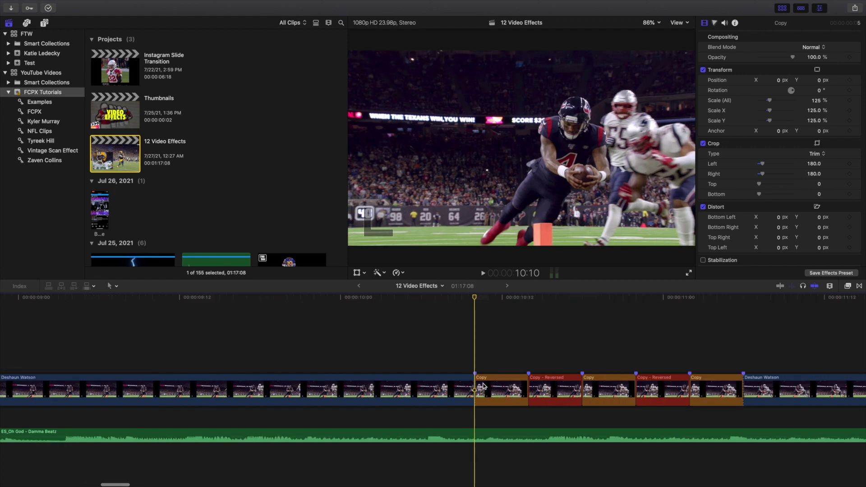
pyautogui.hscroll(3, 483, 385)
pyautogui.hscroll(-2, 406, 363)
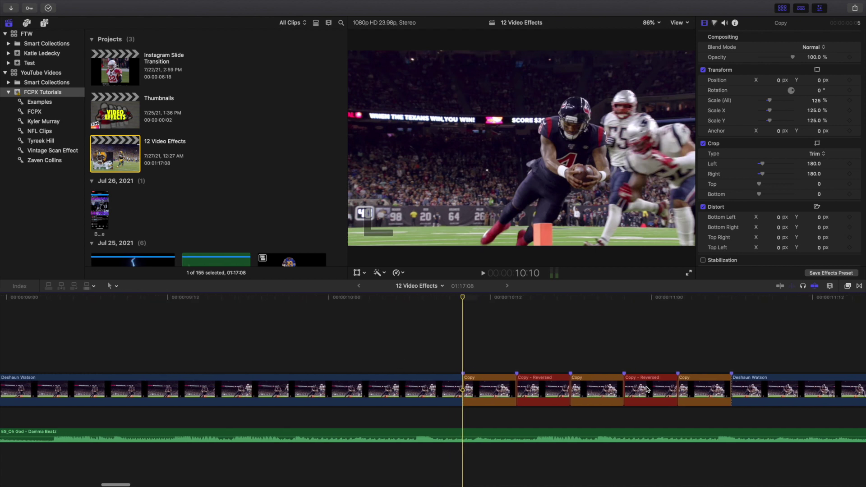
# Step: Select the first Copy clip and go through it frame by frame to its end
pyautogui.click(487, 386)
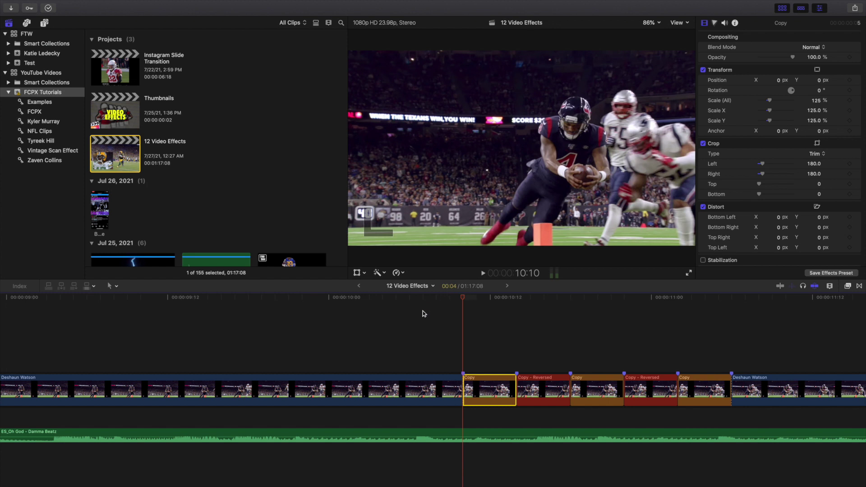
pyautogui.press('Right')
pyautogui.press('Right')
pyautogui.press('Right')
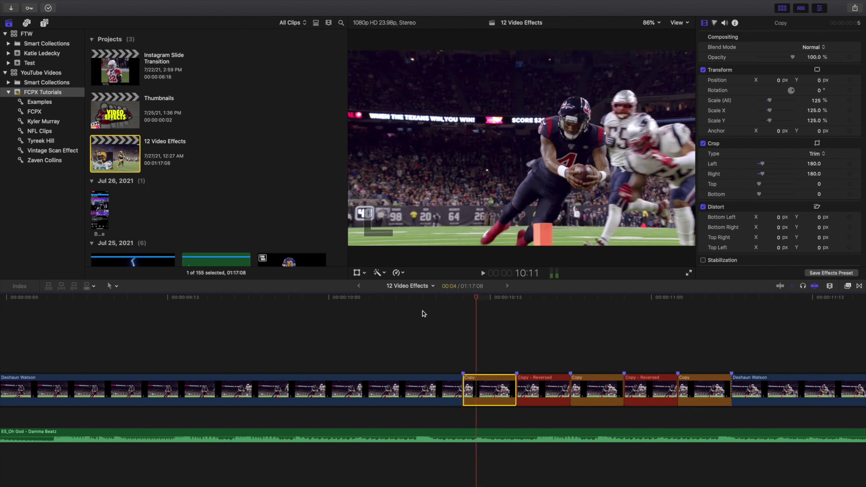
pyautogui.press('Right')
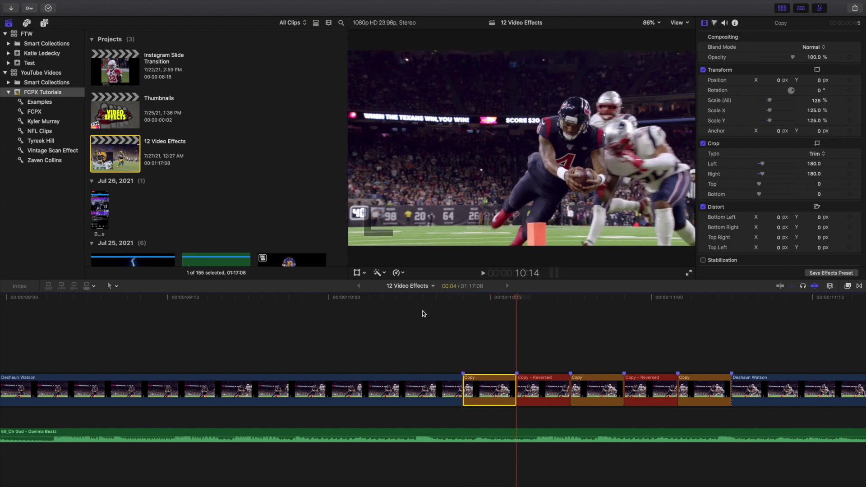
# Step: Go frame by frame through the first Copy - Reversed clip and into the second Copy clip
pyautogui.press('Right')
pyautogui.press('Right')
pyautogui.press('Right')
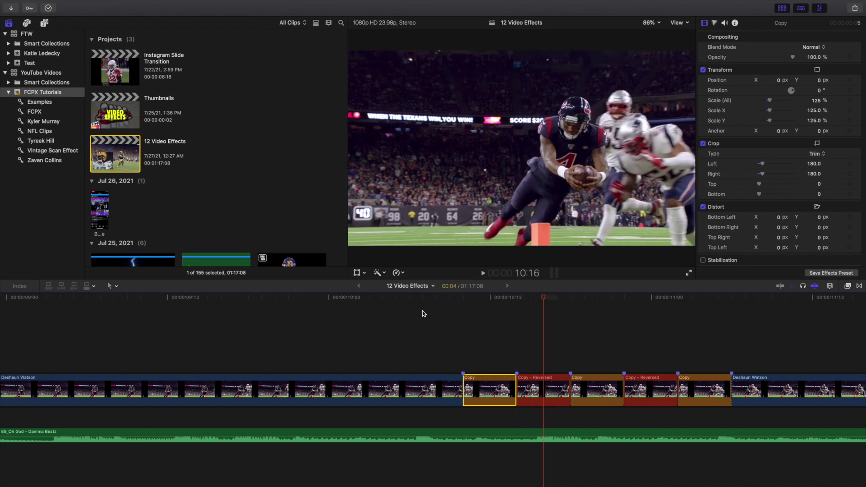
pyautogui.press('Right')
pyautogui.press('Right')
pyautogui.press('Right')
pyautogui.press('Right')
pyautogui.press('Right')
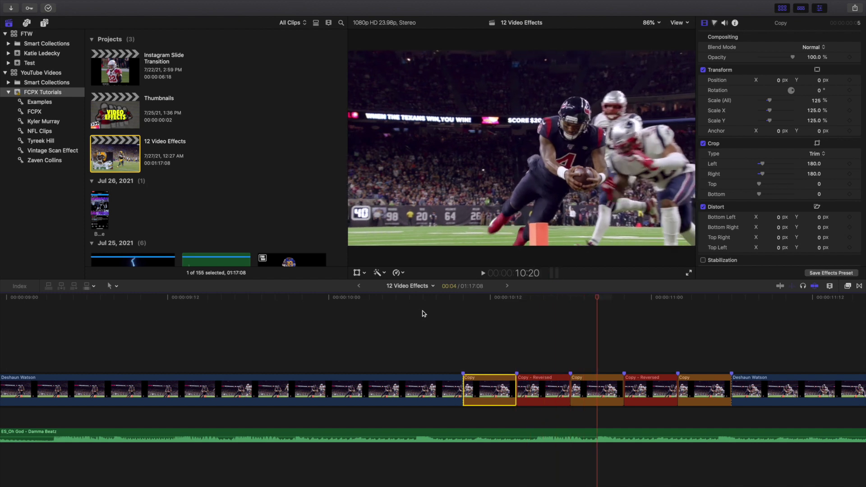
# Step: Go frame by frame through the second Copy - Reversed clip and the last Copy clip to the following Deshaun Watson clip
pyautogui.press('Right')
pyautogui.press('Right')
pyautogui.press('Right')
pyautogui.press('Right')
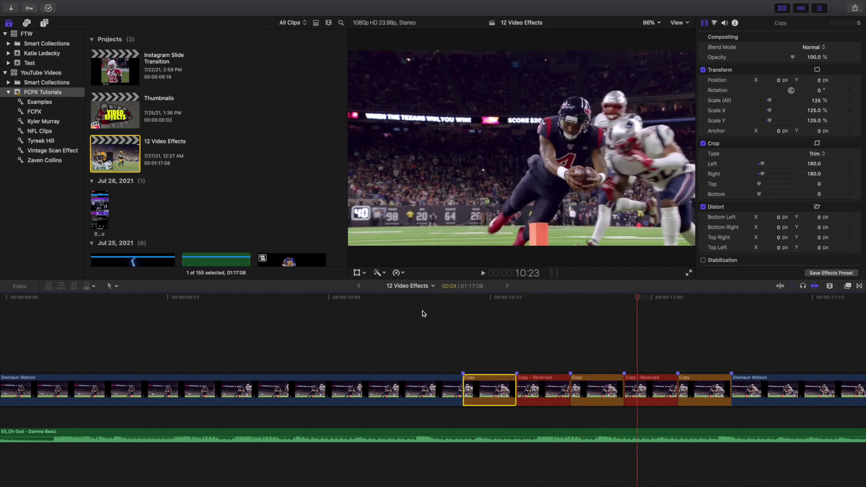
pyautogui.press('Right')
pyautogui.press('Right')
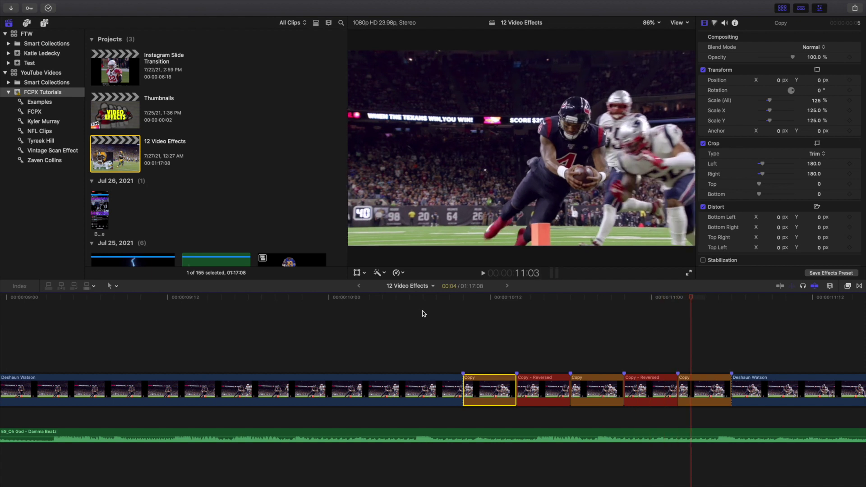
pyautogui.press('Right')
pyautogui.press('Right')
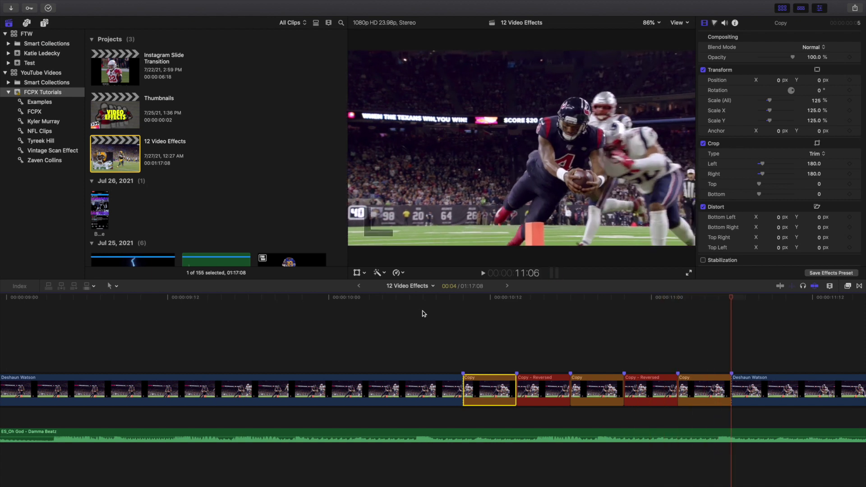
# Step: Select the first Copy - Reversed clip, briefly display its retime editor and look up Reverse Clip among the retiming options
pyautogui.click(537, 384)
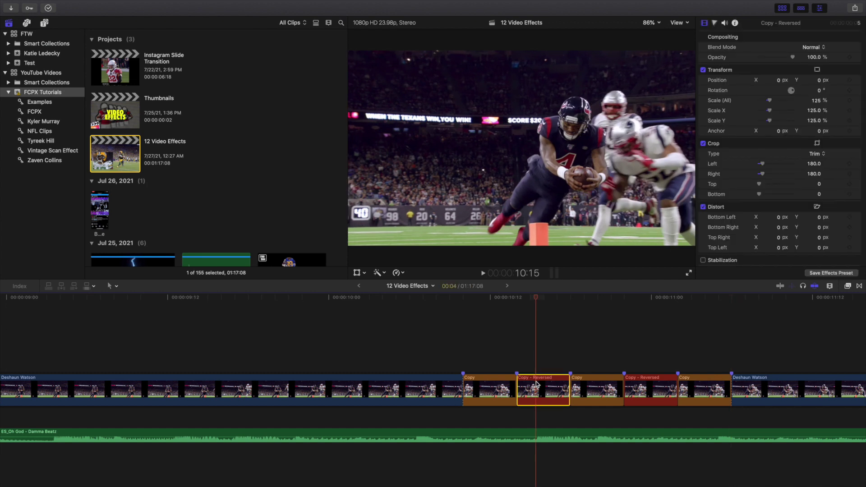
pyautogui.press('super+r')
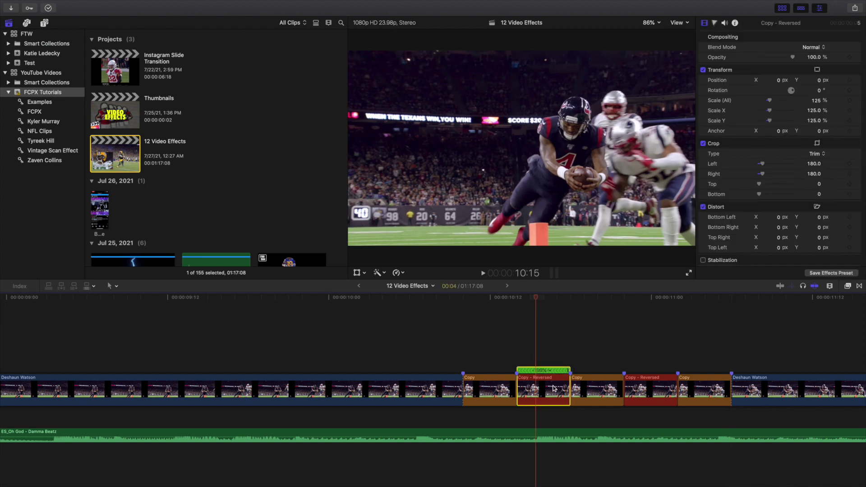
pyautogui.rightClick(547, 389)
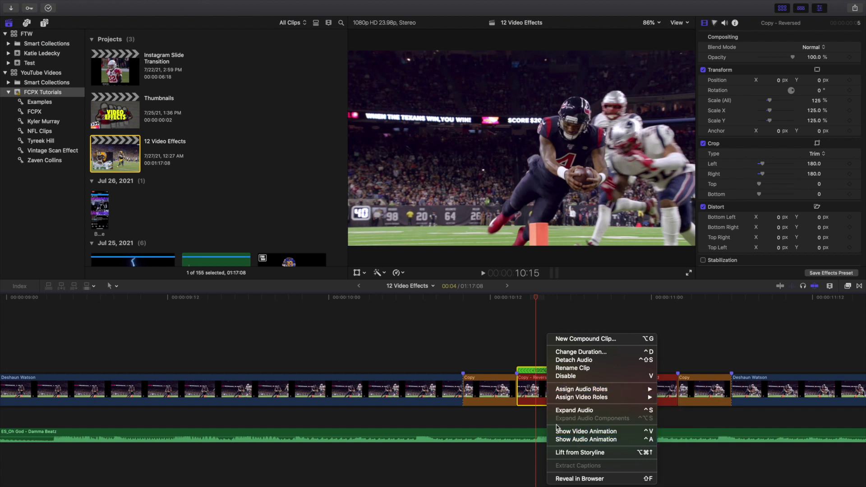
pyautogui.press('Escape')
pyautogui.press('super+r')
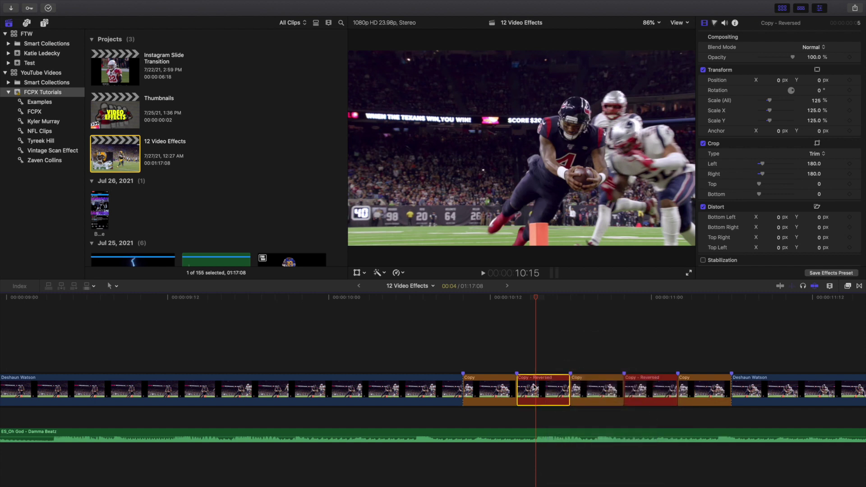
pyautogui.click(404, 273)
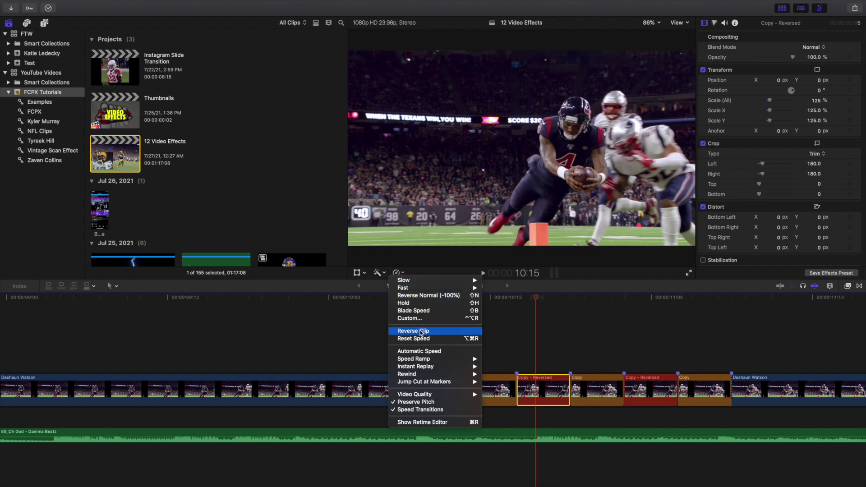
# Step: Dismiss the retiming options and go frame by frame from the first Copy clip to the end of the last Copy clip
pyautogui.click(380, 335)
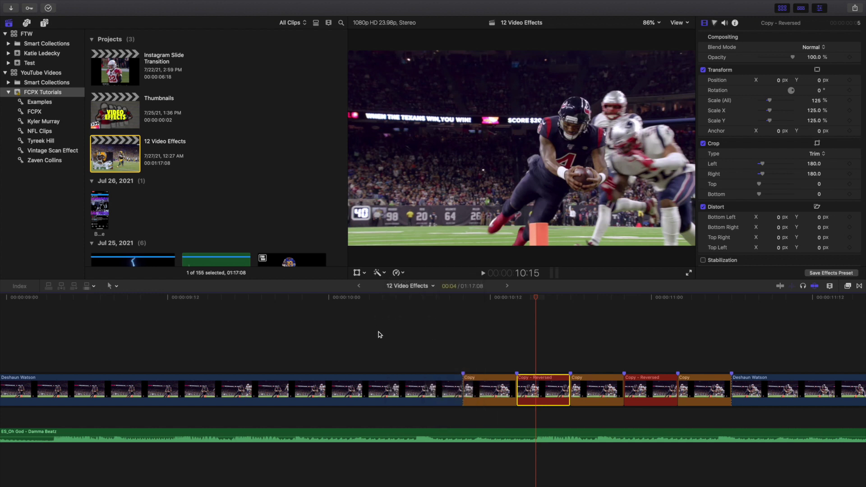
pyautogui.click(461, 343)
pyautogui.press('Right')
pyautogui.press('Right')
pyautogui.press('Right')
pyautogui.press('Right')
pyautogui.press('Right')
pyautogui.press('Right')
pyautogui.press('Right')
pyautogui.press('Right')
pyautogui.press('Right')
pyautogui.press('Right')
pyautogui.press('Right')
pyautogui.press('Right')
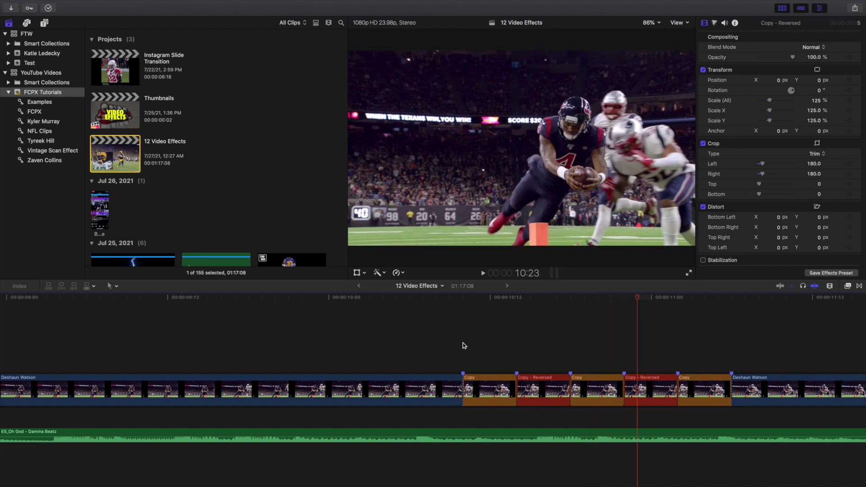
pyautogui.press('Right')
pyautogui.press('Right')
pyautogui.press('Right')
pyautogui.press('Right')
pyautogui.press('Right')
pyautogui.press('Right')
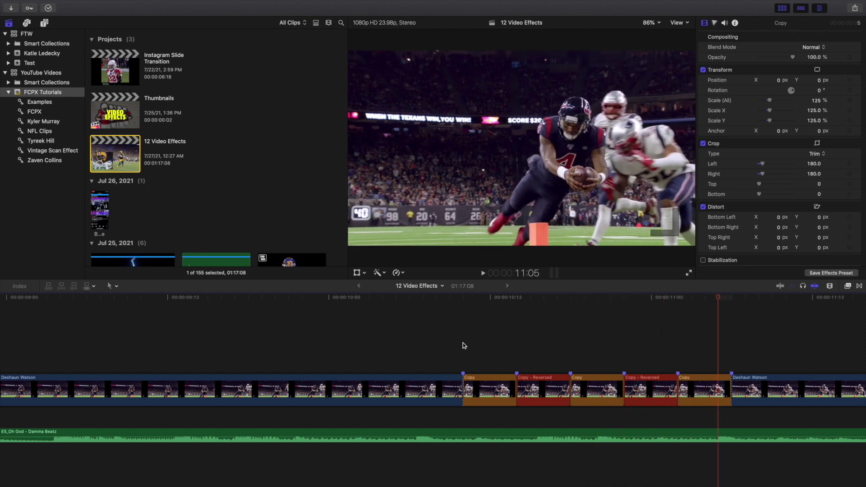
pyautogui.press('Right')
# Step: Play the Kyler Murray 5 clip from its start at 13:05 to just before the Binder Paper clip
pyautogui.click(484, 386)
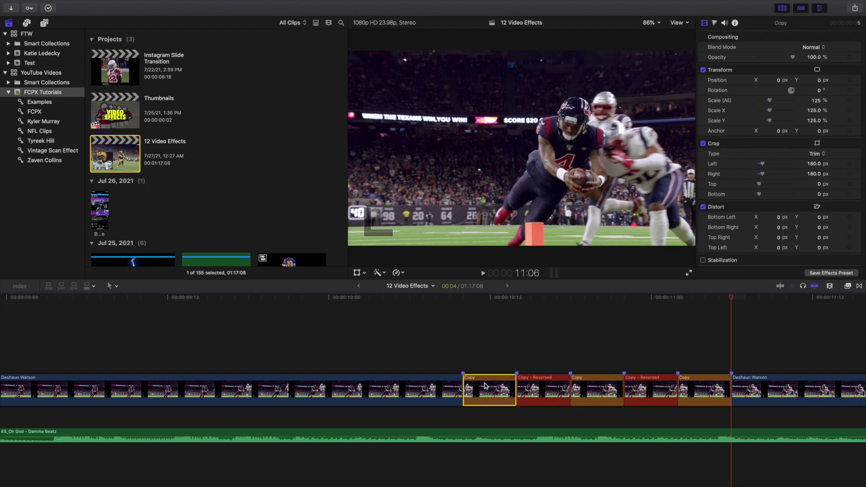
pyautogui.press('super+minus')
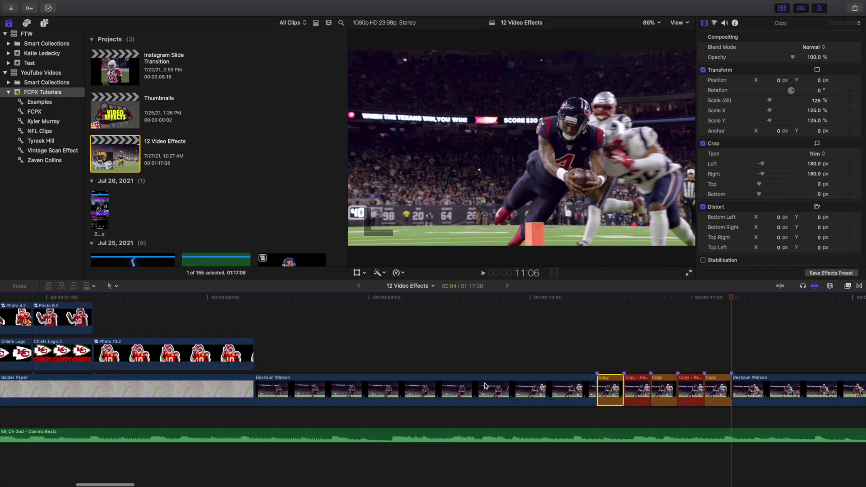
pyautogui.hscroll(5, 621, 354)
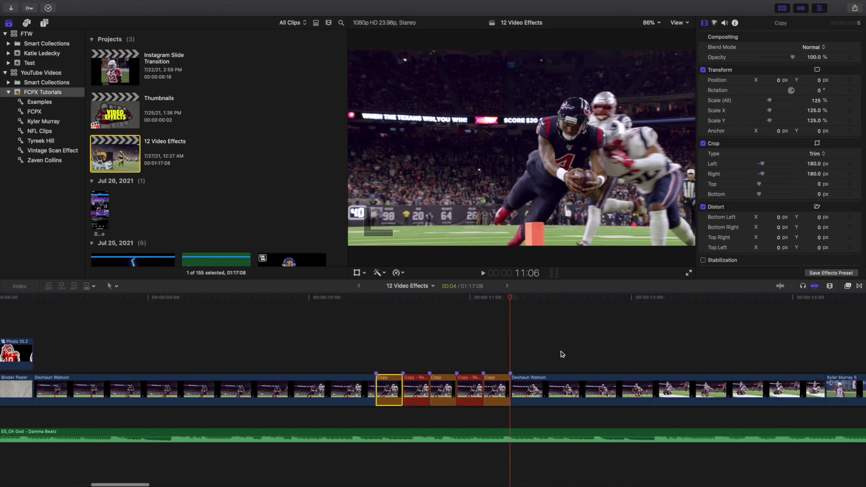
pyautogui.hscroll(6, 566, 357)
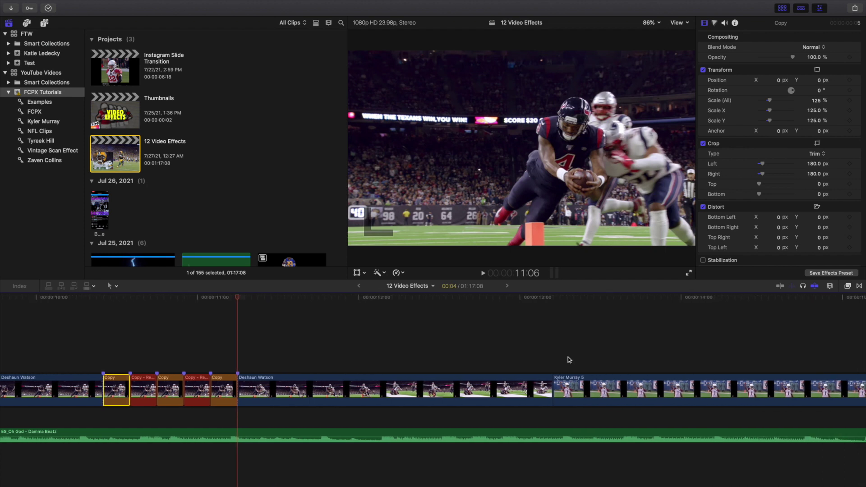
pyautogui.press('super+minus')
pyautogui.hscroll(-3, 565, 356)
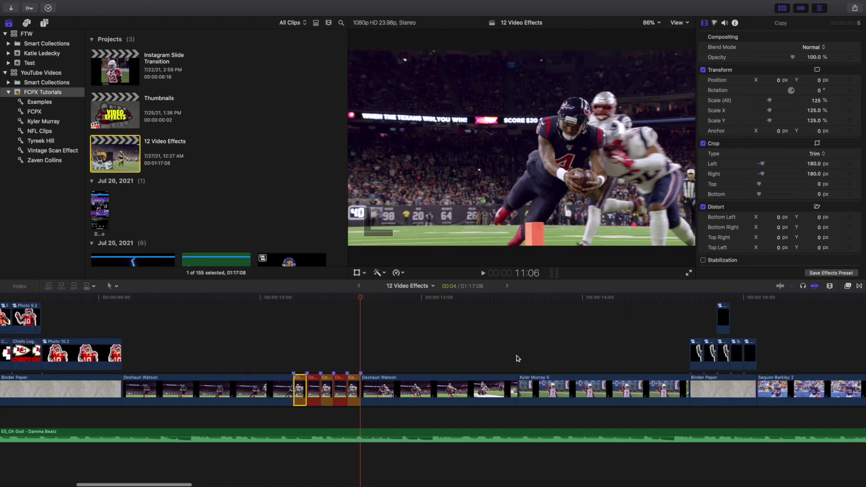
pyautogui.click(516, 356)
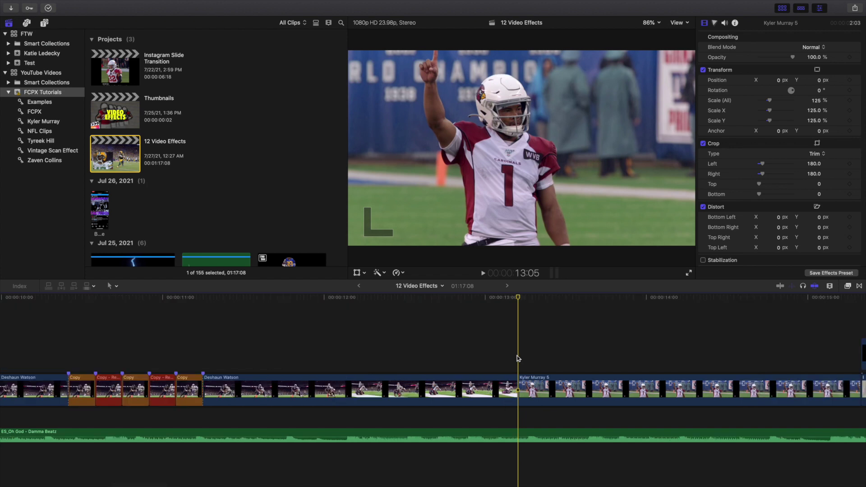
pyautogui.press('super+equal')
pyautogui.press('space')
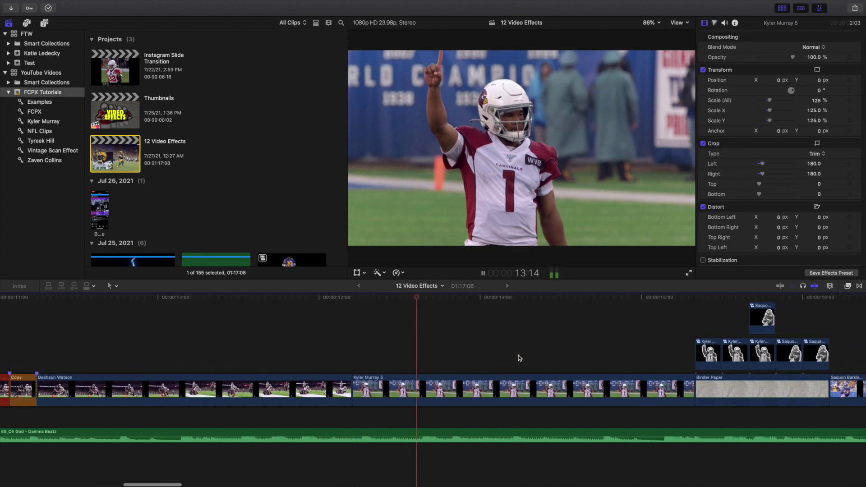
pyautogui.press('space')
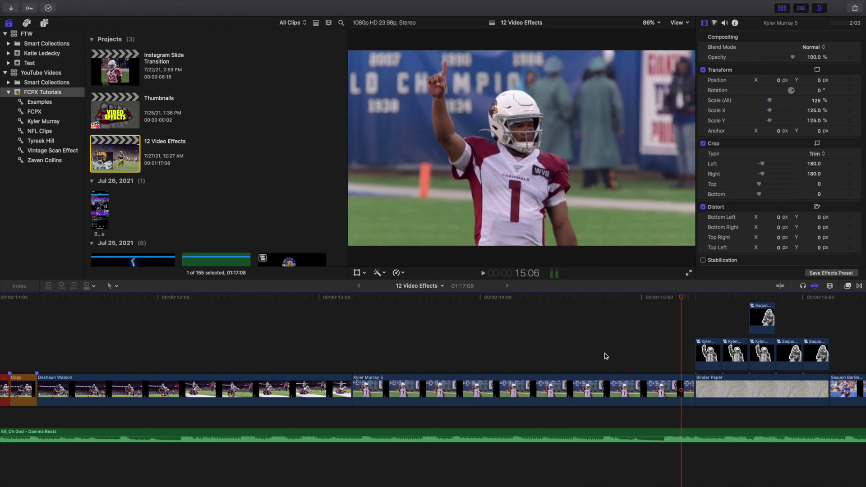
# Step: Select the three Kyler Murray cutout clips above Binder Paper one after another and move to the start of the first one
pyautogui.hscroll(5, 603, 356)
pyautogui.click(584, 354)
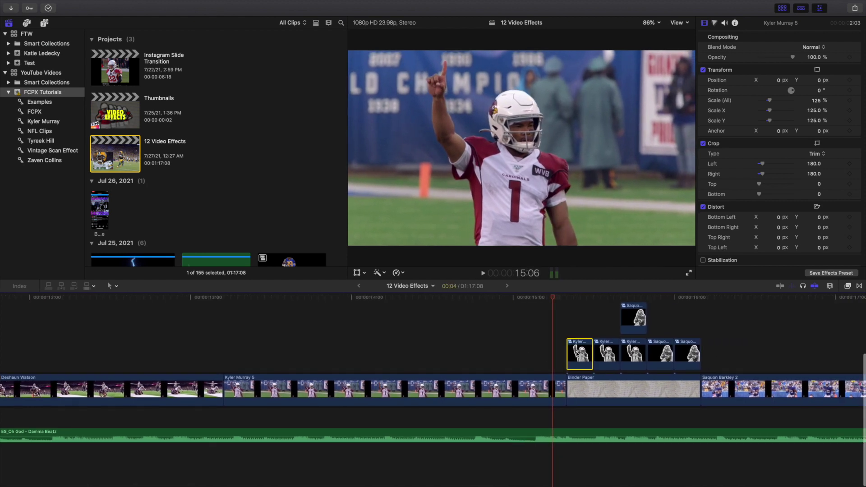
pyautogui.click(603, 352)
pyautogui.click(630, 353)
pyautogui.click(566, 326)
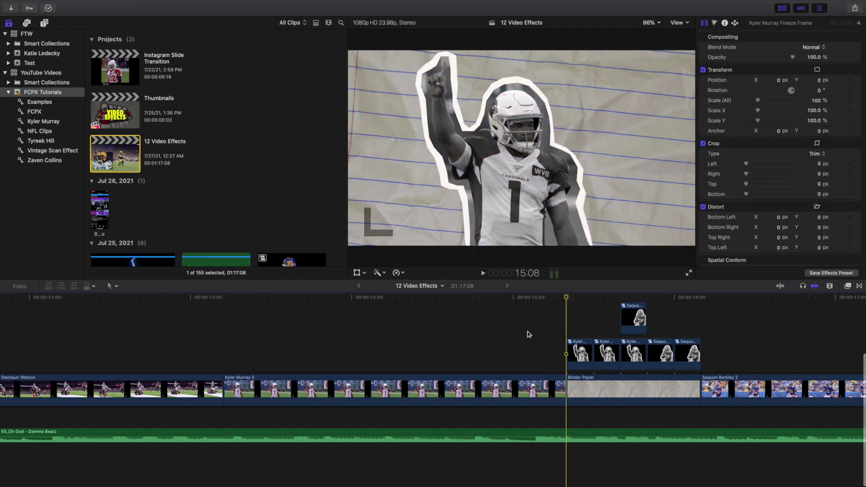
# Step: View the second Kyler Murray cutout and the upper Saquon Barkley cutout, and continue to the start of the Saquon Barkley 2 clip
pyautogui.scroll(2, 523, 333)
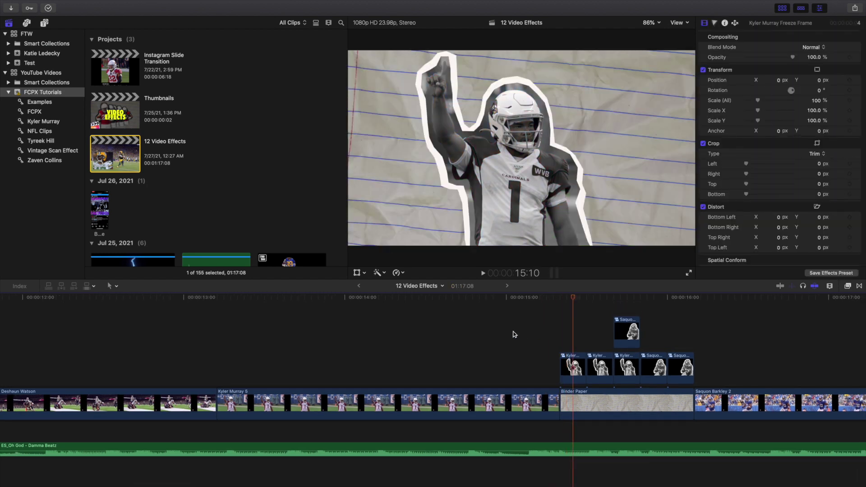
pyautogui.press('l')
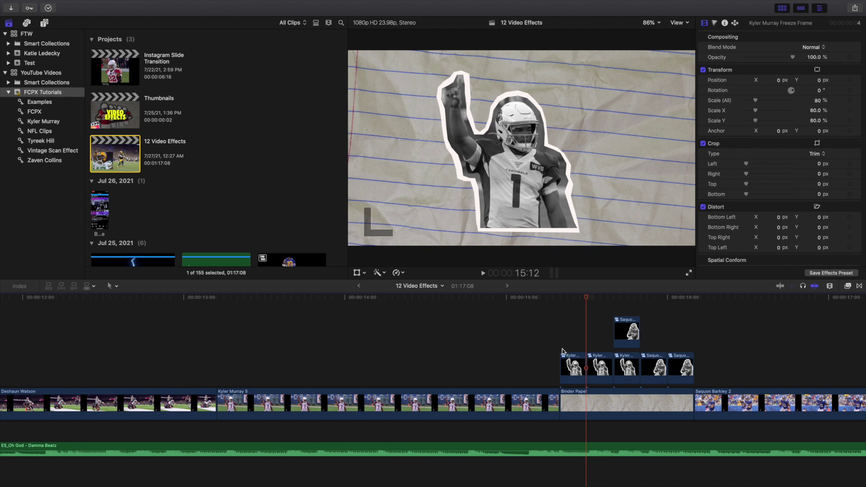
pyautogui.click(599, 364)
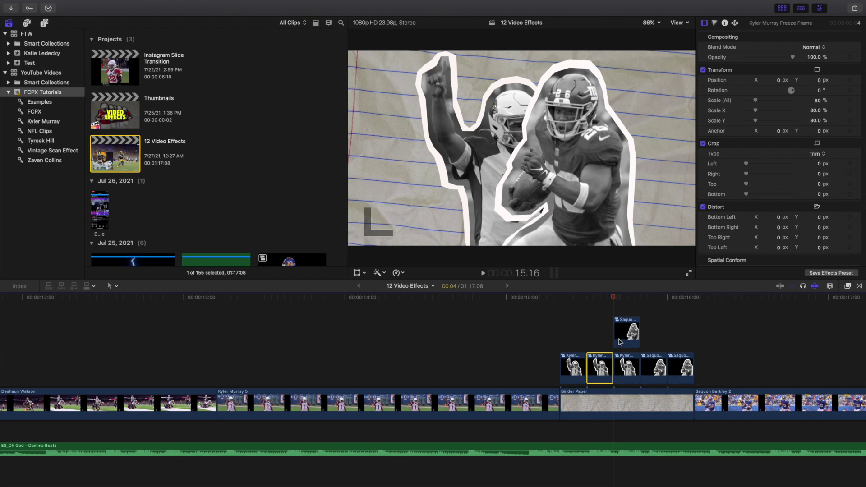
pyautogui.click(614, 314)
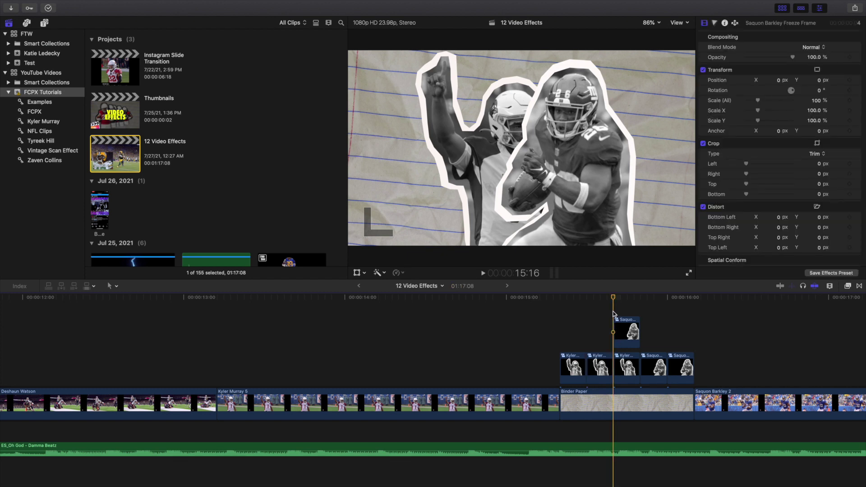
pyautogui.press('space')
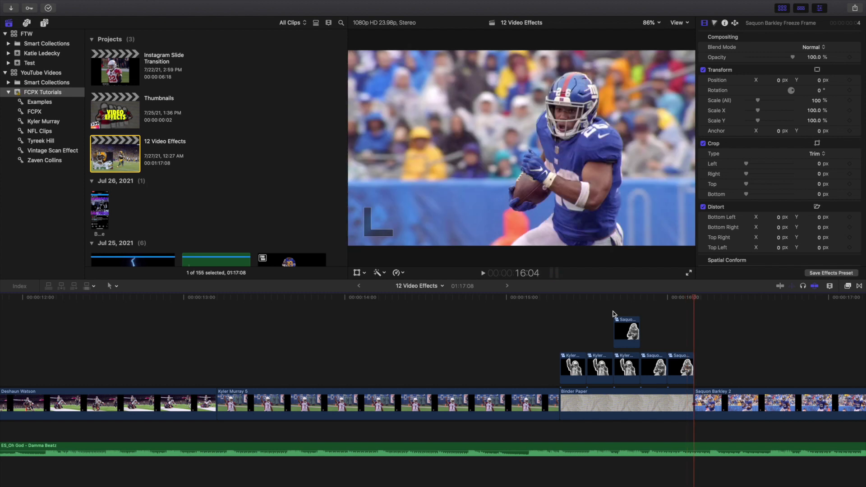
# Step: Display the starts of the first two Kyler Murray cutouts again, followed by the combined cutouts at 15:16
pyautogui.click(562, 320)
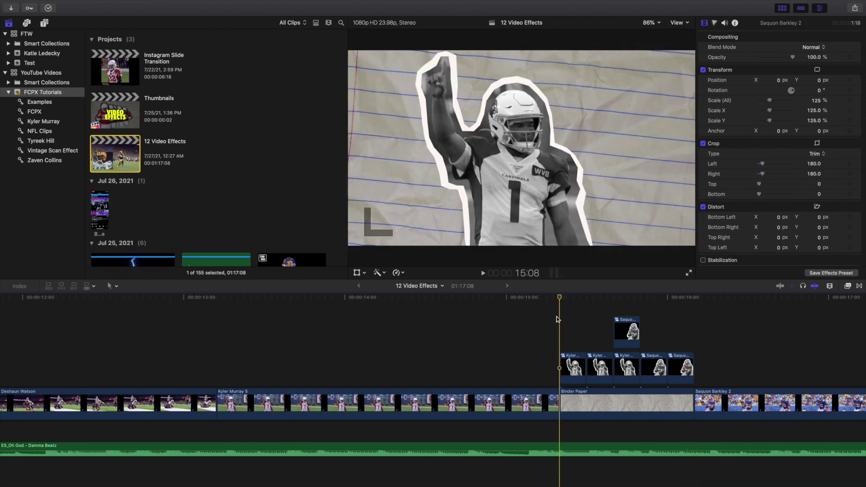
pyautogui.click(587, 346)
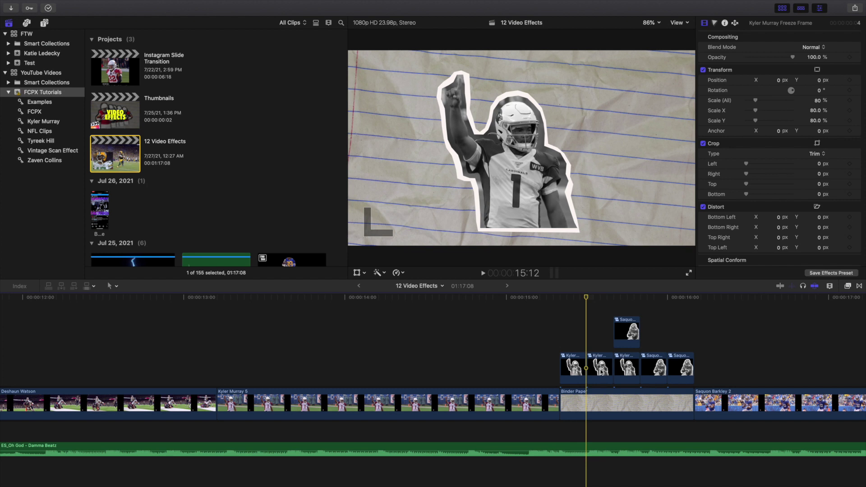
pyautogui.click(613, 311)
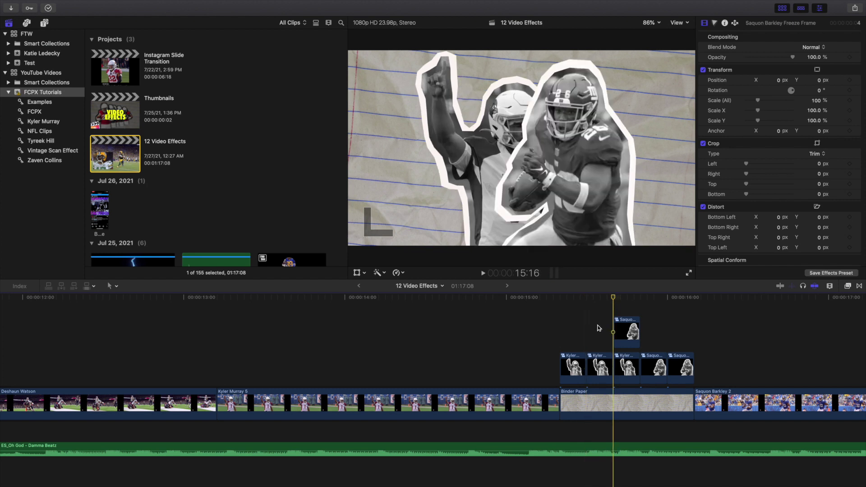
# Step: Move to the first Google Screen Recording clip and view its opening frame
pyautogui.hscroll(10, 648, 333)
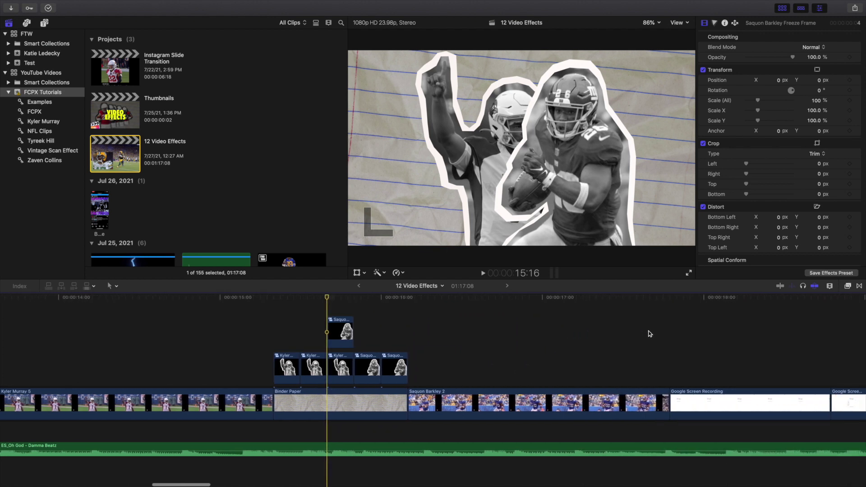
pyautogui.press('super+minus')
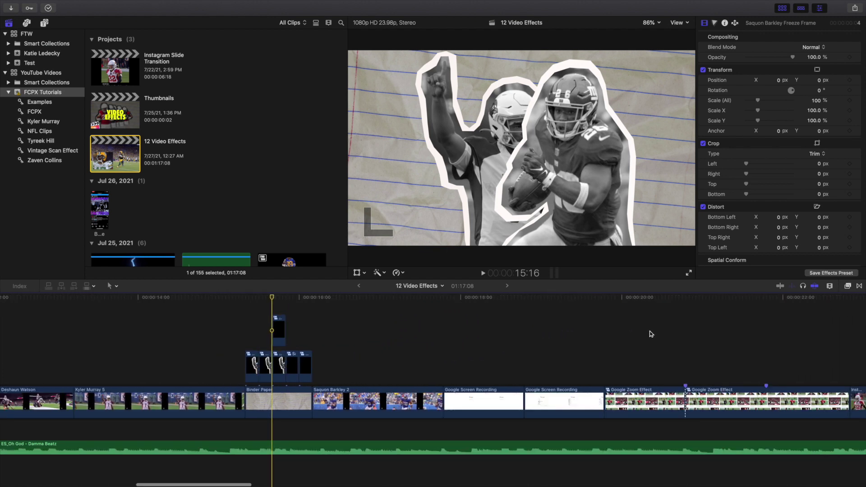
pyautogui.hscroll(-2, 649, 334)
pyautogui.click(499, 366)
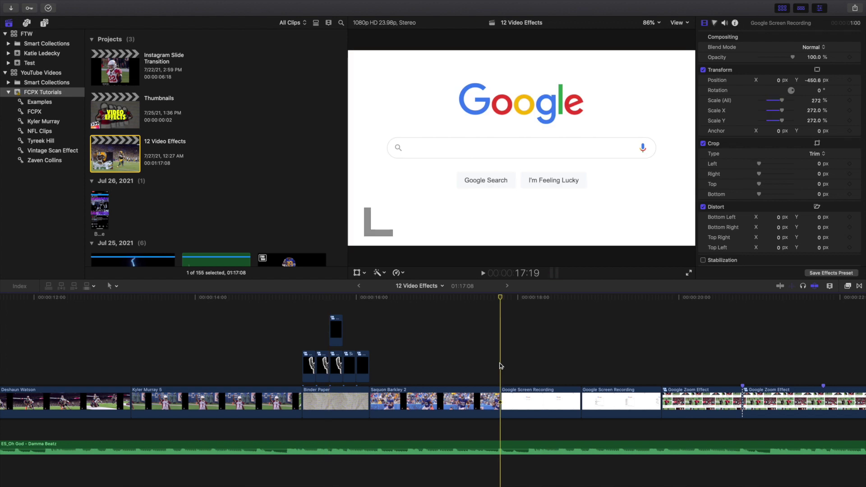
pyautogui.click(517, 393)
pyautogui.click(503, 379)
# Step: Play the beginning of the second Google Screen Recording clip, select it, and briefly display its retime editor
pyautogui.click(582, 381)
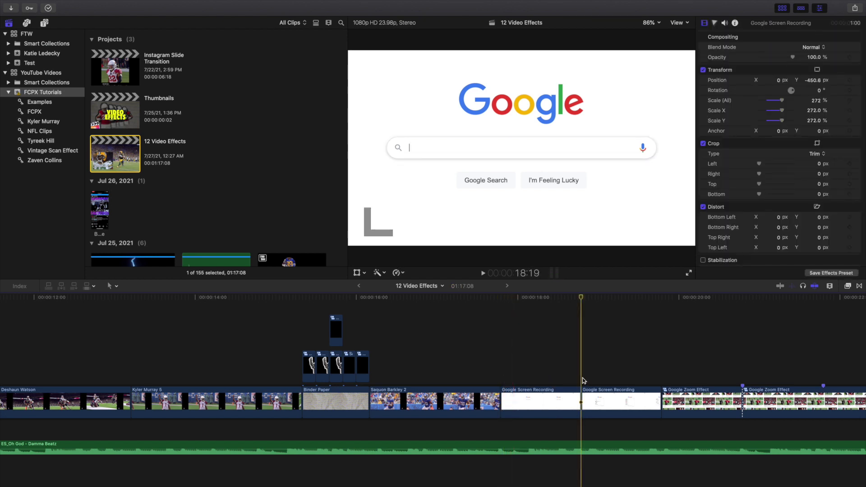
pyautogui.press('space')
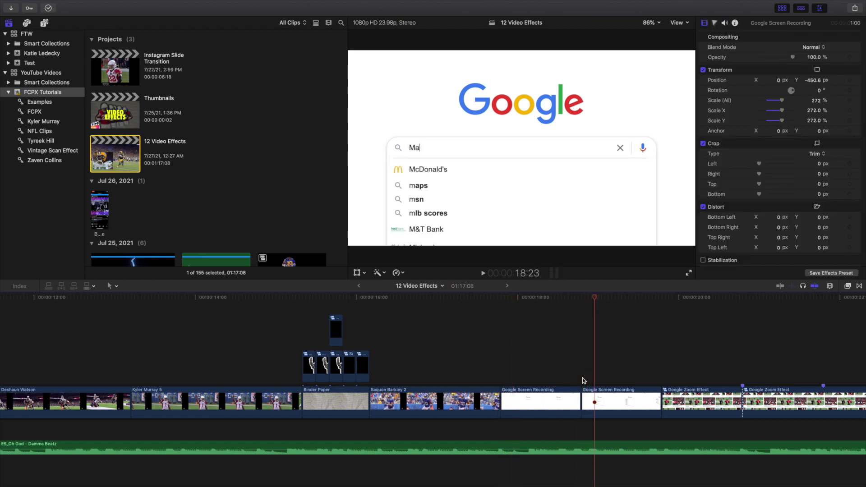
pyautogui.press('space')
pyautogui.click(590, 391)
pyautogui.press('super+r')
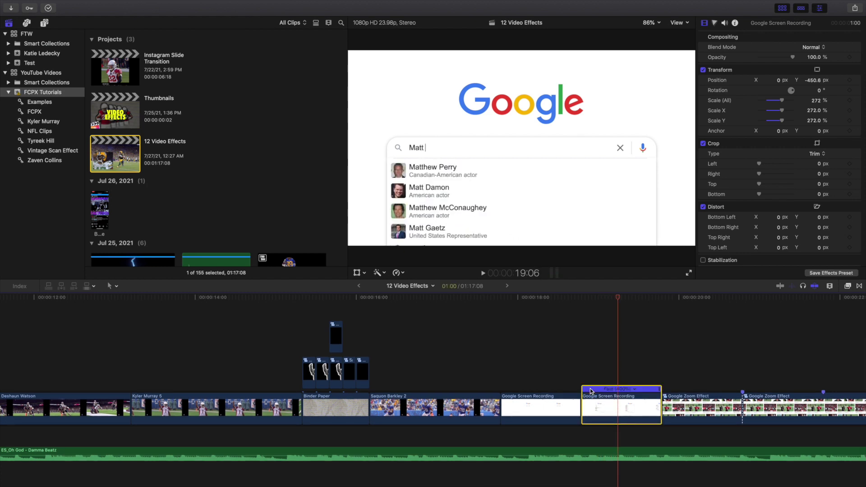
pyautogui.press('super+r')
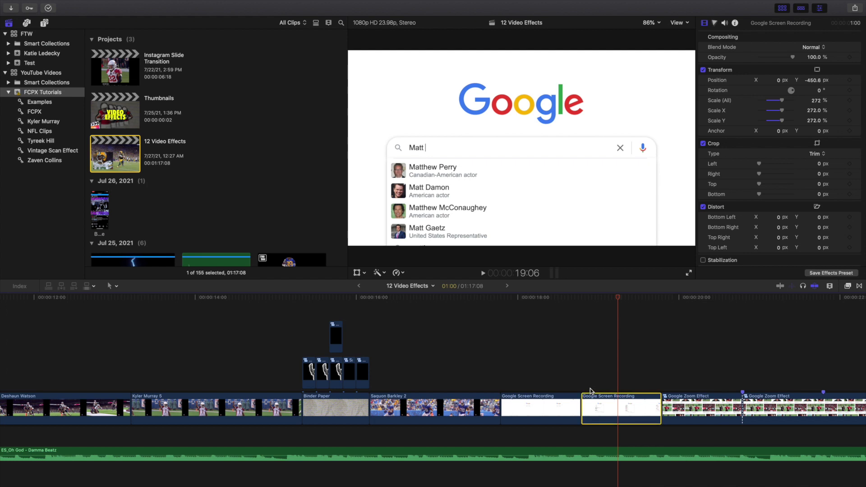
# Step: View the first Google Zoom Effect clip from its start and continue to the start of the second one at 20:19
pyautogui.scroll(-2, 586, 388)
pyautogui.hscroll(5, 564, 379)
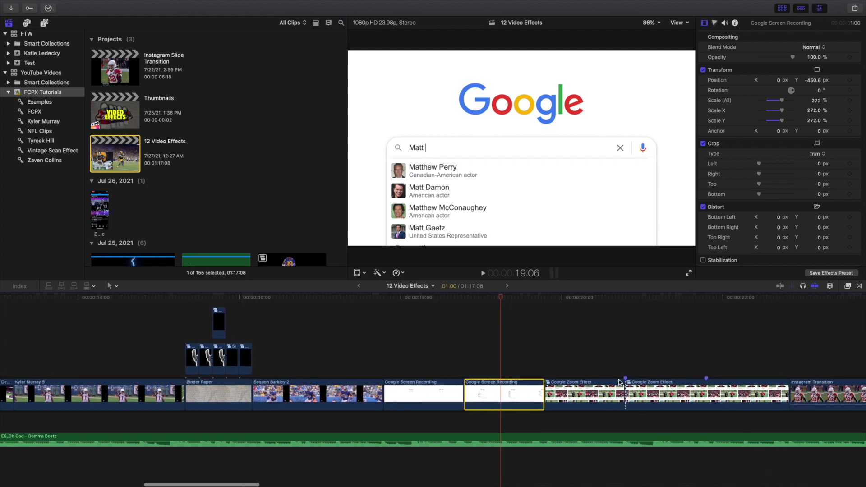
pyautogui.press('space')
pyautogui.click(519, 369)
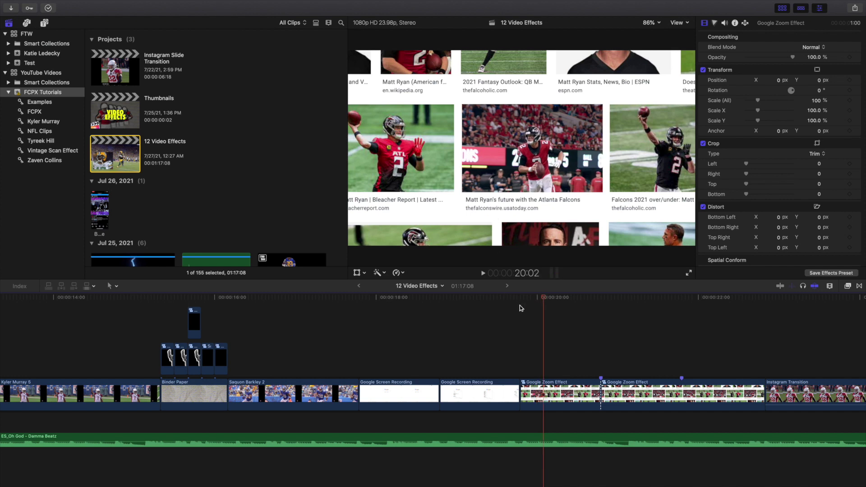
pyautogui.hscroll(3, 587, 361)
pyautogui.press('l')
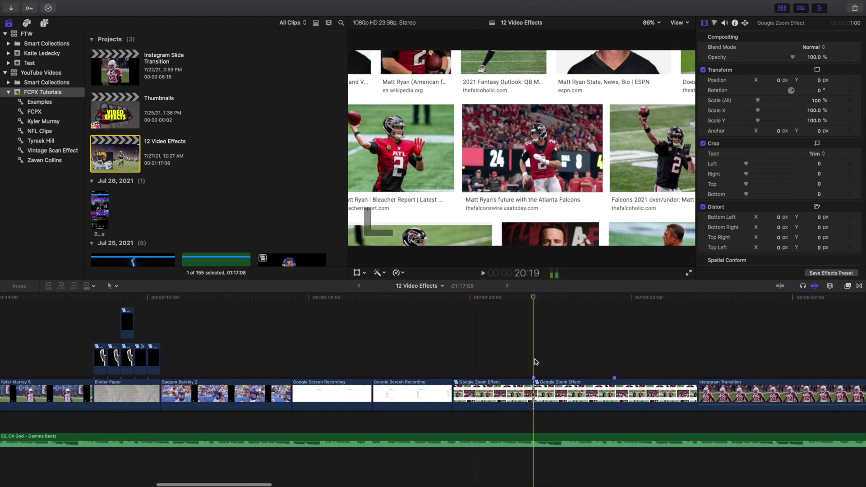
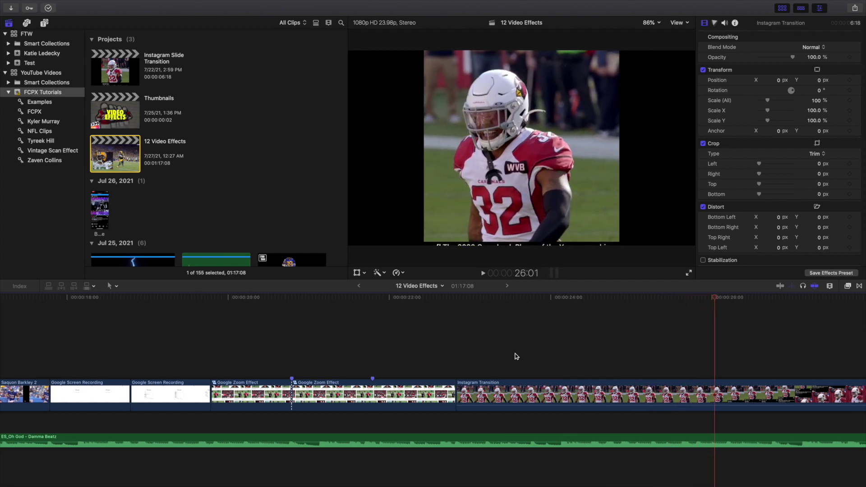
# Step: Step through the Instagram Transition clip from 26:00 to 26:09 to examine how the footage shrinks into the post layout
pyautogui.press('Left')
pyautogui.press('Left')
pyautogui.press('Right')
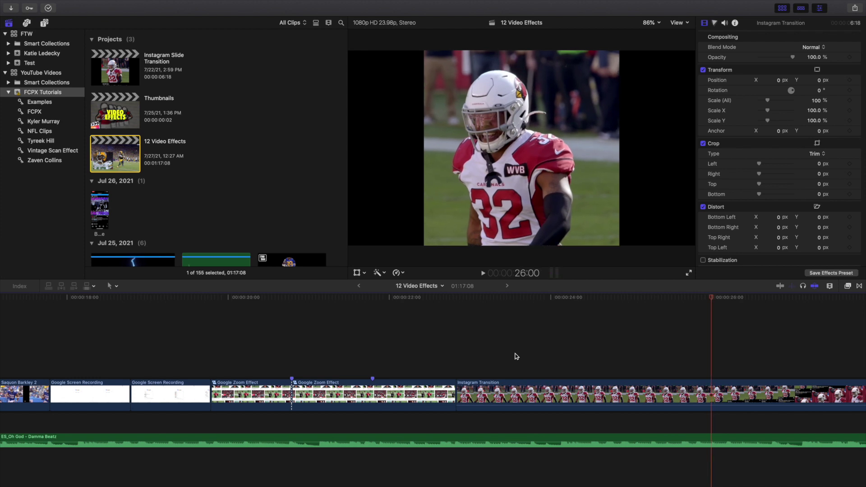
pyautogui.hscroll(5, 516, 356)
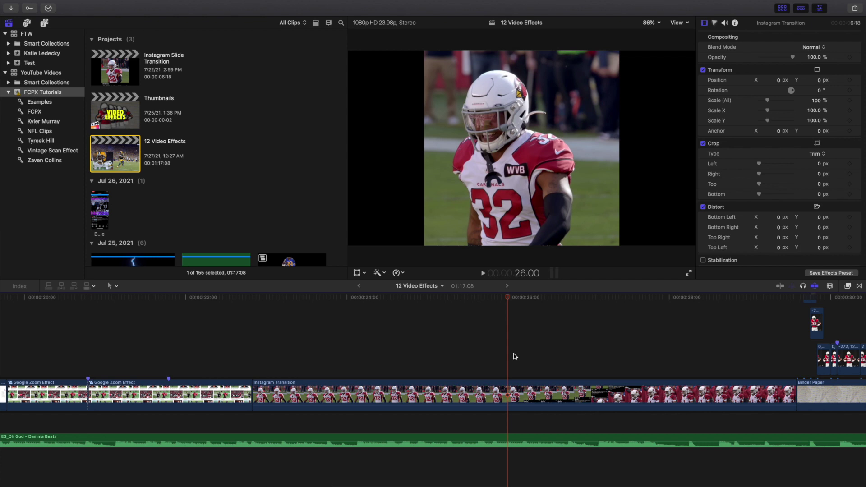
pyautogui.press('Right')
pyautogui.press('Right')
pyautogui.press('Right')
pyautogui.press('Right')
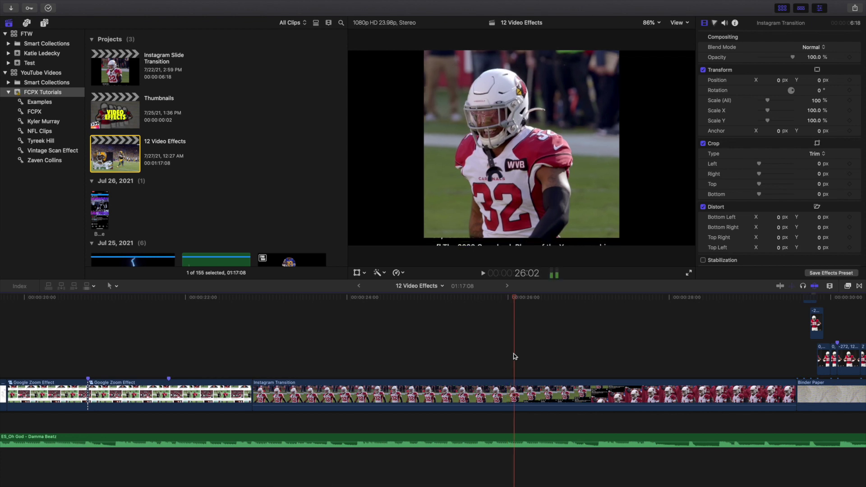
pyautogui.press('Right')
pyautogui.press('Right')
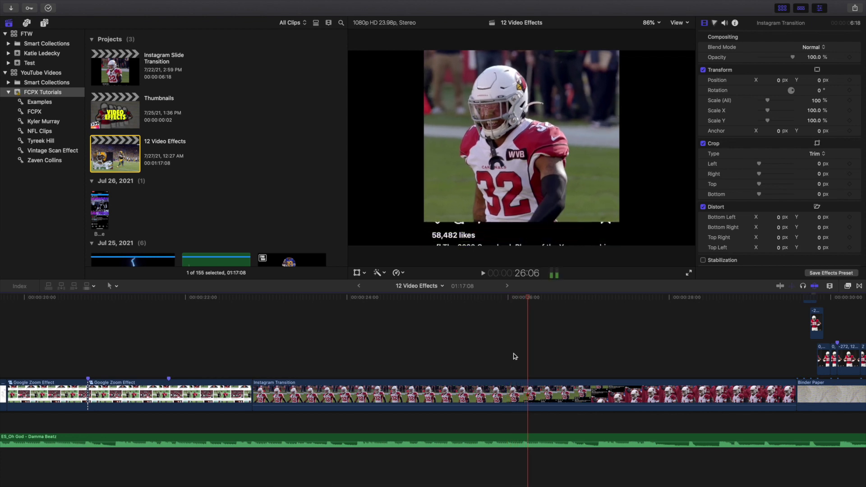
pyautogui.press('Right')
pyautogui.press('Right')
pyautogui.press('Right')
pyautogui.press('Right')
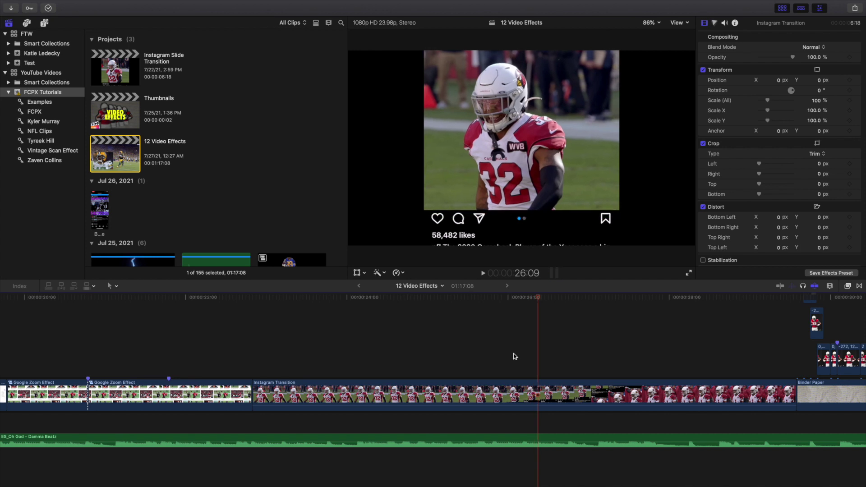
# Step: Continue frame by frame to 26:21 to examine the first Instagram post just before the scroll
pyautogui.press('Right')
pyautogui.press('Right')
pyautogui.press('Right')
pyautogui.press('Right')
pyautogui.press('Right')
pyautogui.press('Right')
pyautogui.press('Right')
pyautogui.press('Right')
pyautogui.press('Right')
pyautogui.press('Right')
pyautogui.press('Right')
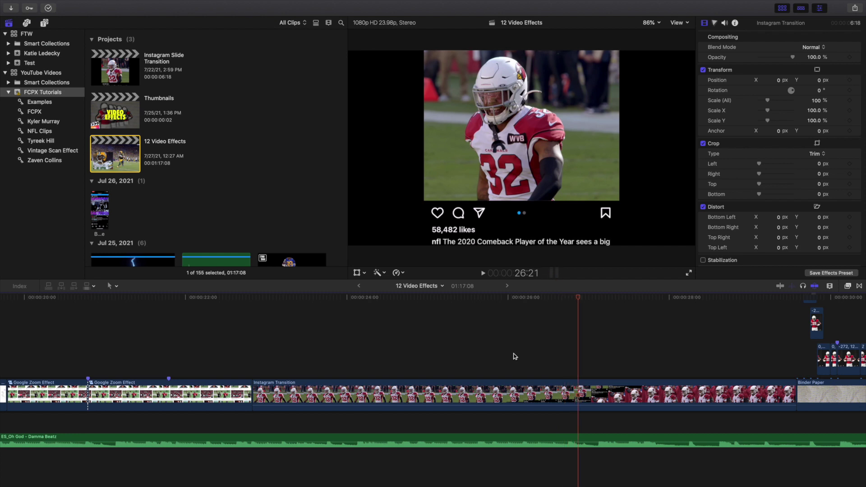
# Step: Advance the Instagram Transition clip to 27:04 to examine the scroll from the first post toward the second one
pyautogui.press('Right')
pyautogui.press('Right')
pyautogui.press('Right')
pyautogui.press('Right')
pyautogui.press('Right')
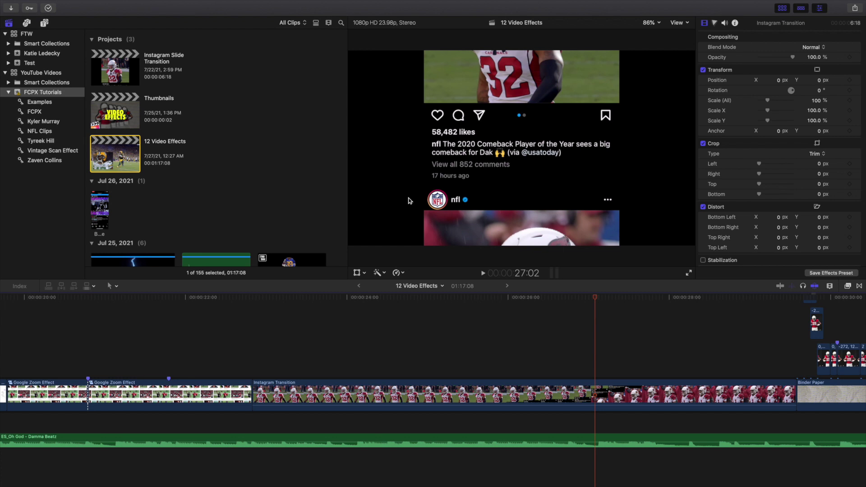
pyautogui.press('Right')
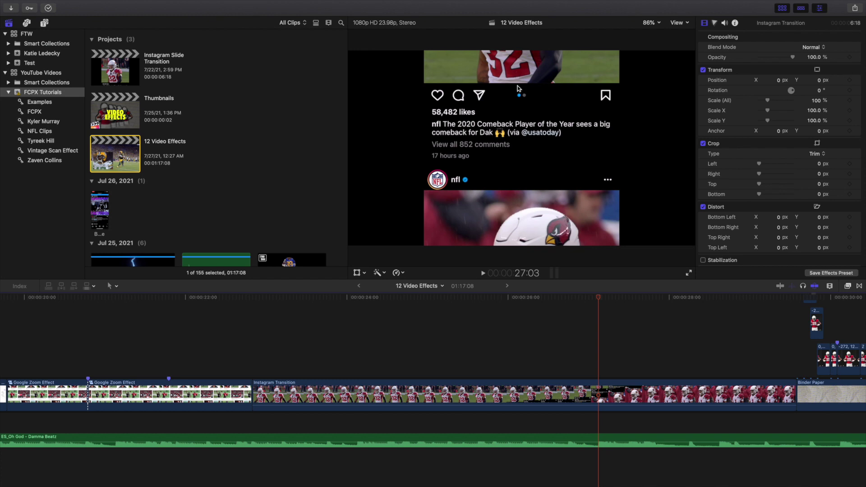
pyautogui.press('Right')
pyautogui.press('Right')
pyautogui.press('Right')
pyautogui.press('Right')
pyautogui.press('Right')
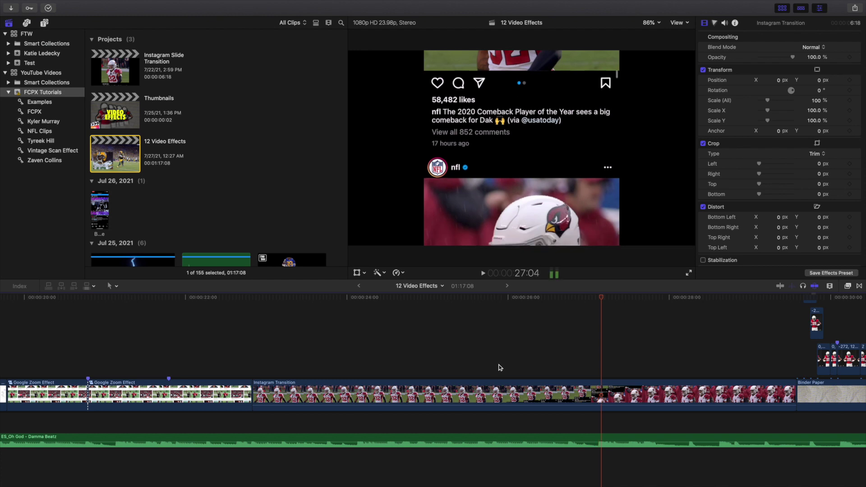
# Step: Advance the Instagram Transition clip to 28:01 to examine the second post's footage coming into full view
pyautogui.press('Right')
pyautogui.press('Right')
pyautogui.press('Right')
pyautogui.press('Right')
pyautogui.press('Right')
pyautogui.press('Right')
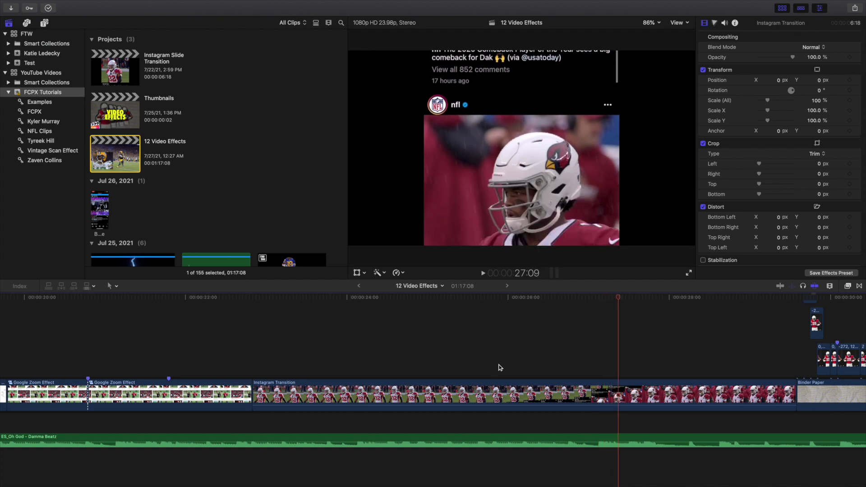
pyautogui.press('Right')
pyautogui.press('Right')
pyautogui.press('Right')
pyautogui.press('Right')
pyautogui.press('Right')
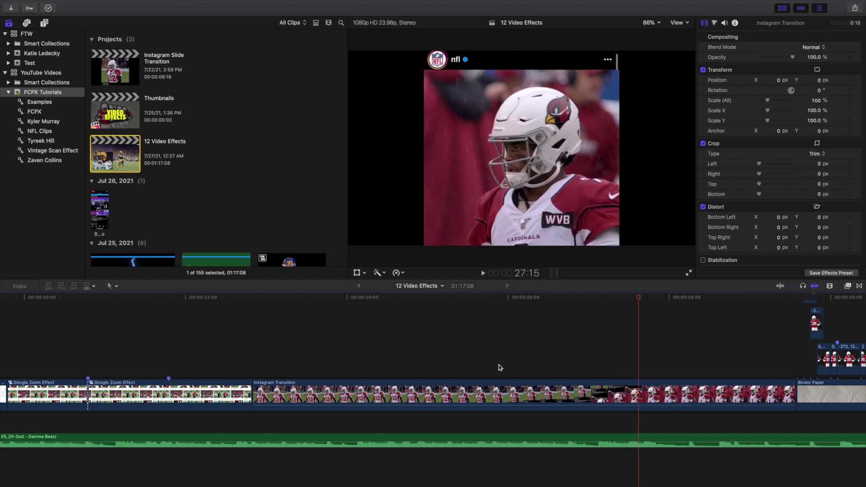
pyautogui.press('Right')
pyautogui.press('Right')
pyautogui.press('Right')
pyautogui.press('Right')
pyautogui.press('Right')
pyautogui.press('Right')
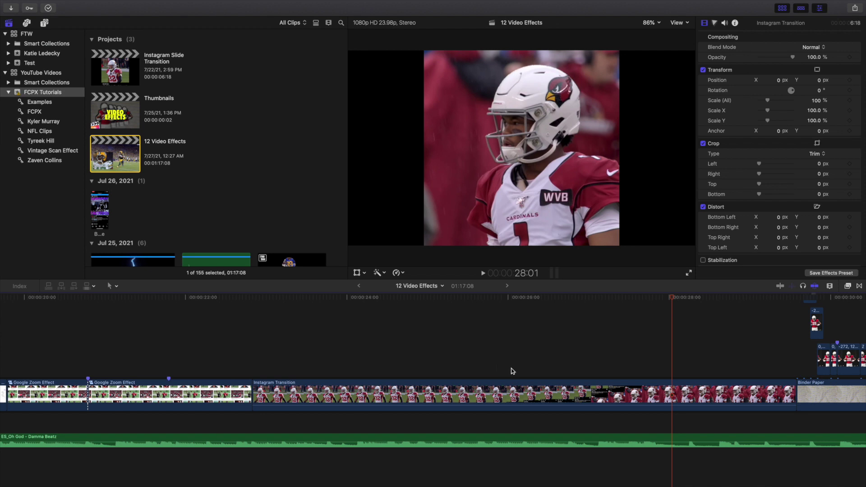
# Step: Go to the start of the Binder Paper clip at 29:14 and enlarge the timeline around its stacked player cutouts
pyautogui.hscroll(10, 500, 367)
pyautogui.scroll(3, 591, 375)
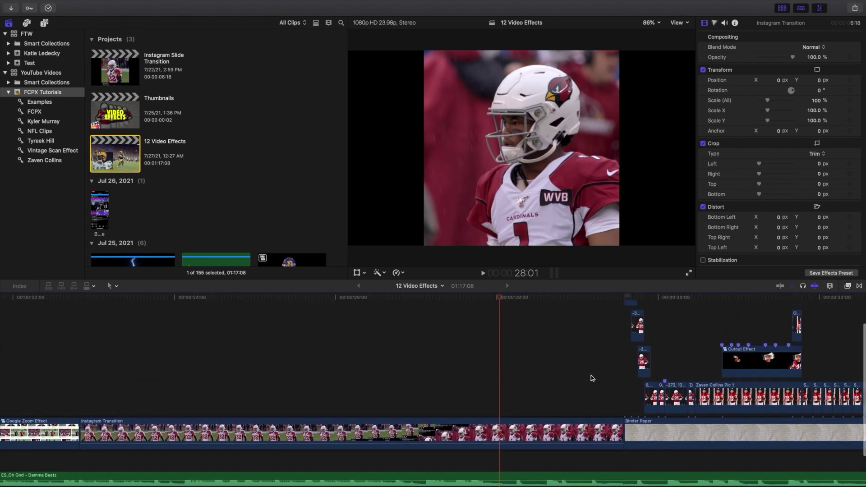
pyautogui.scroll(3, 593, 376)
pyautogui.hscroll(1, 592, 376)
pyautogui.click(611, 329)
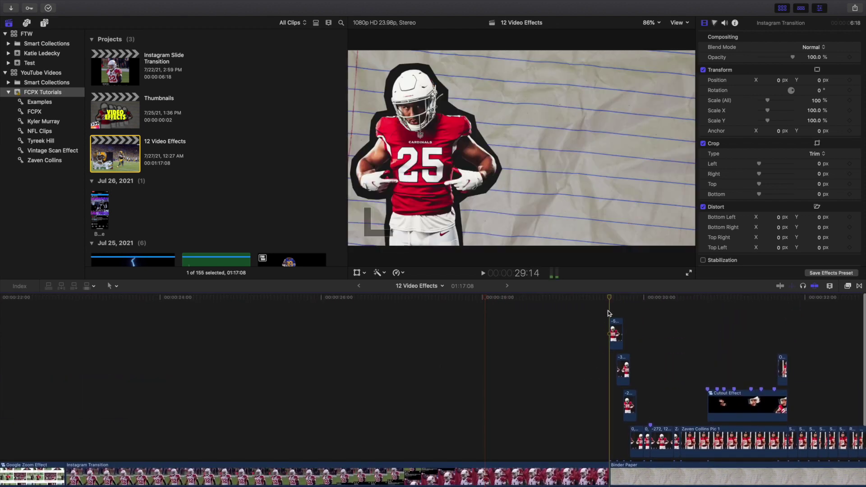
pyautogui.scroll(-3, 556, 379)
pyautogui.hscroll(1, 556, 379)
pyautogui.hscroll(6, 556, 379)
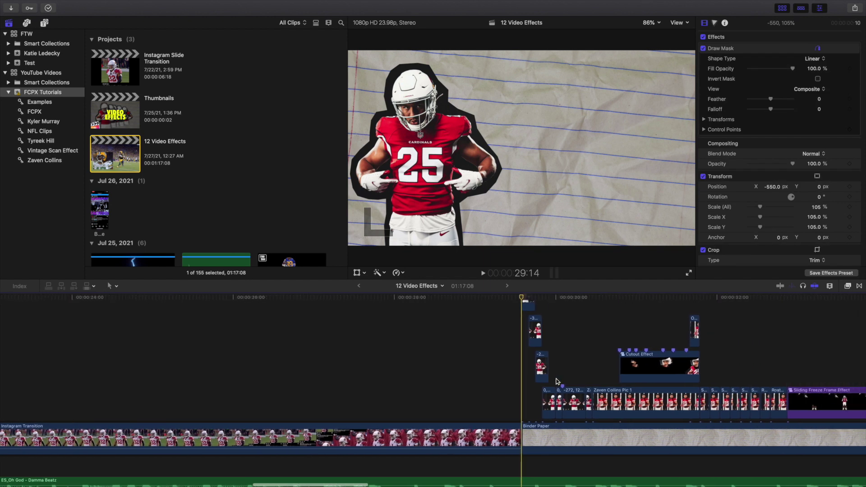
pyautogui.press('super+equal')
pyautogui.press('super+equal')
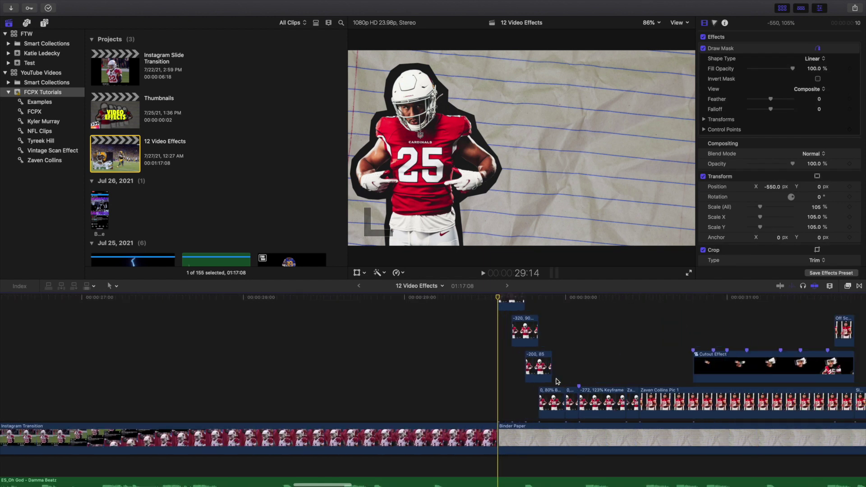
pyautogui.scroll(2, 557, 381)
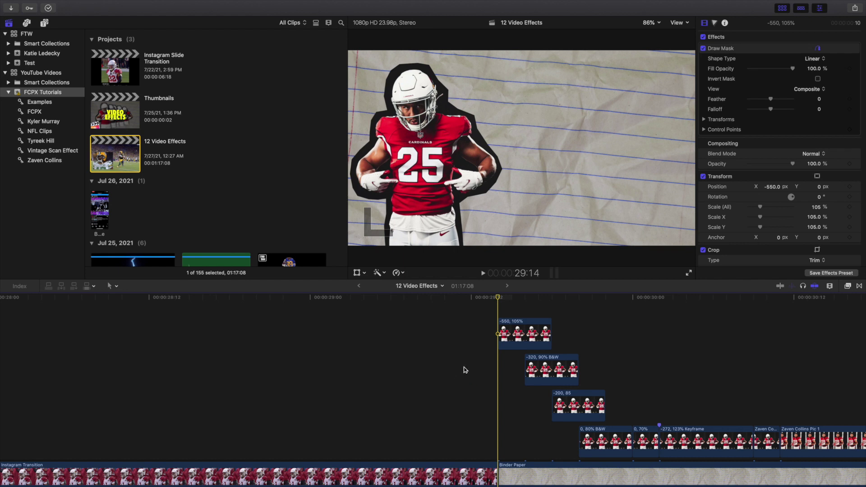
pyautogui.hscroll(2, 459, 367)
pyautogui.scroll(-1, 460, 366)
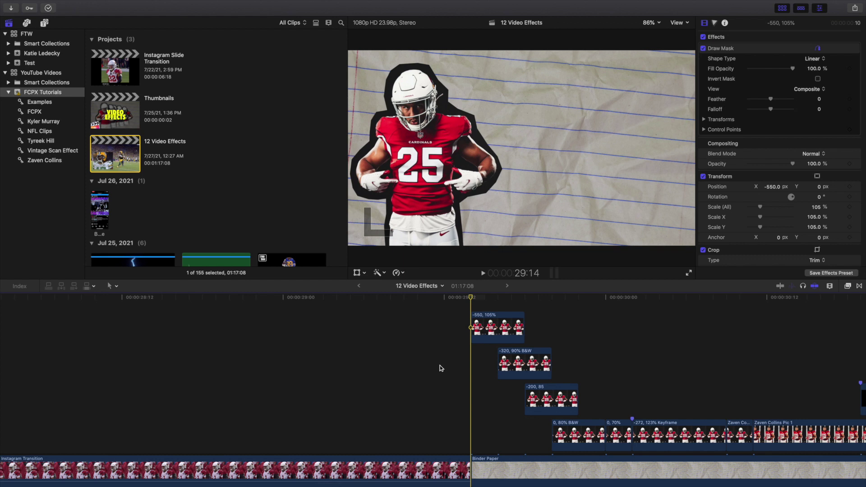
# Step: Select the "-550, 105%", "-320, 90% B&W" and "-200, 85" cutout clips in turn to view their settings, and clear the selection
pyautogui.click(494, 333)
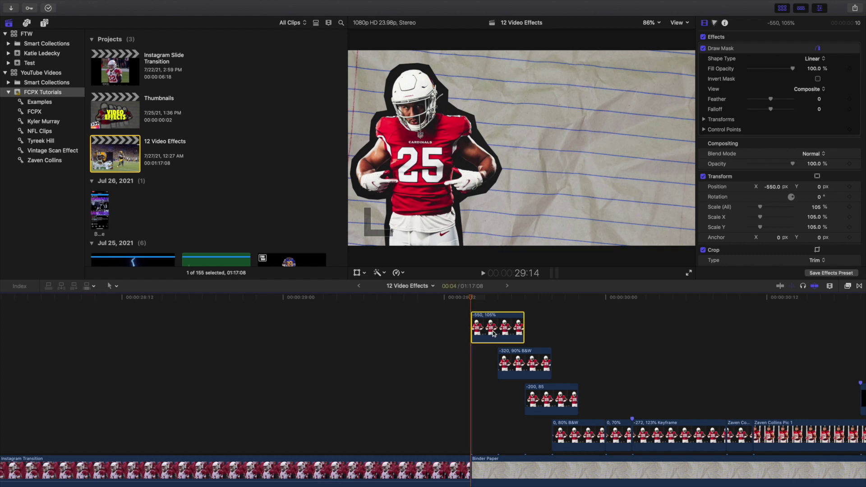
pyautogui.click(514, 358)
pyautogui.click(541, 397)
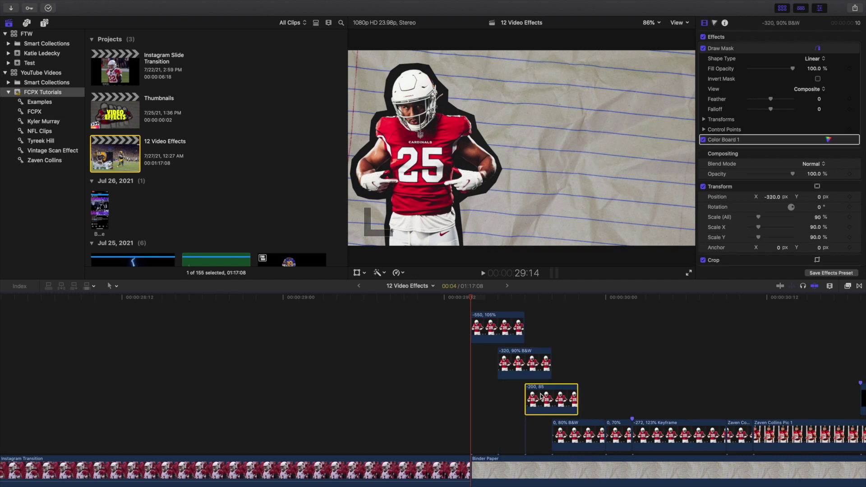
pyautogui.click(487, 326)
pyautogui.click(433, 309)
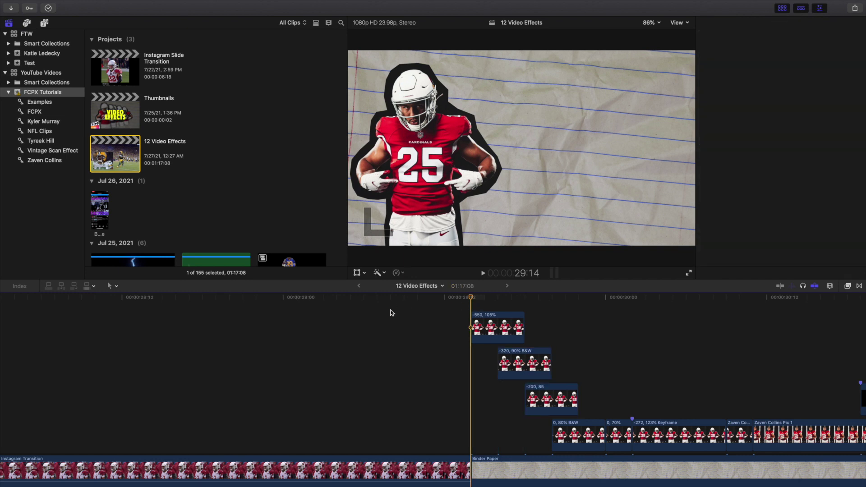
# Step: Step through the staggered player cutouts from 29:14 to 29:23 to examine how each one overlaps and replaces the previous
pyautogui.press('Right')
pyautogui.press('Right')
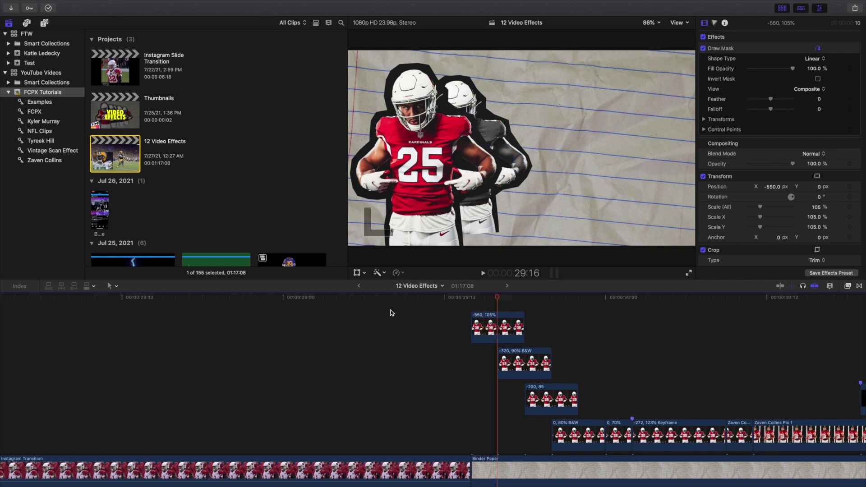
pyautogui.press('Right')
pyautogui.press('Right')
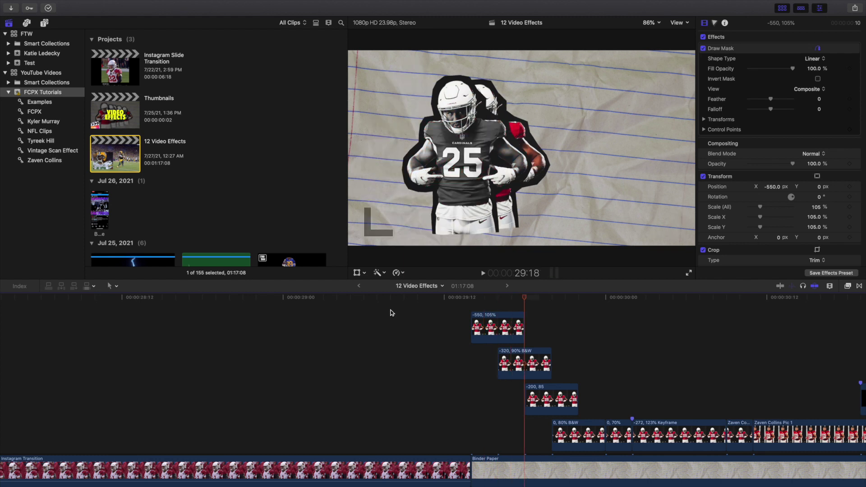
pyautogui.press('Right')
pyautogui.press('Right')
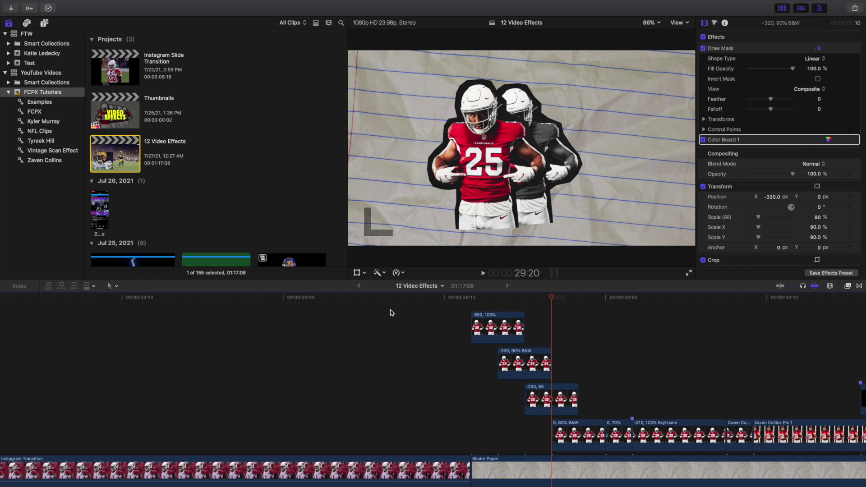
pyautogui.press('Right')
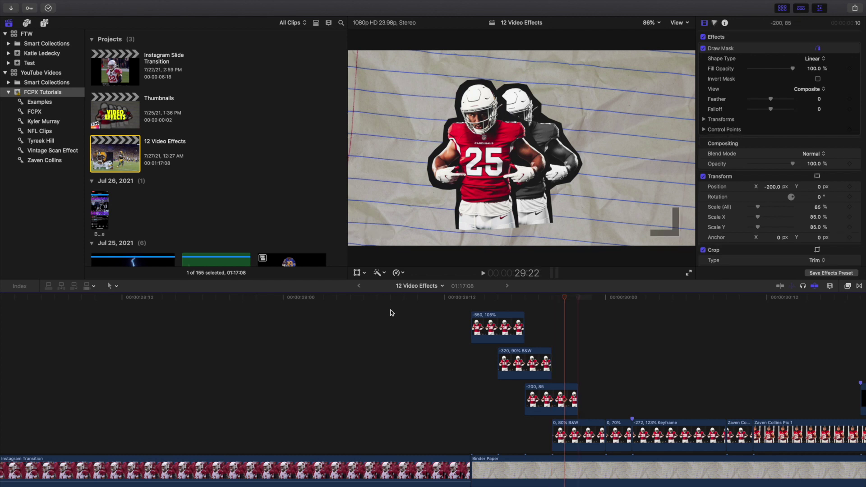
pyautogui.press('Right')
pyautogui.press('Right')
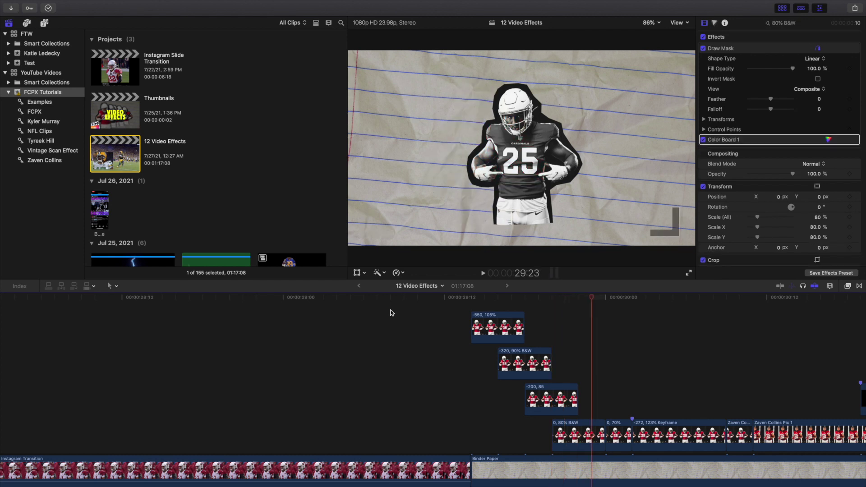
# Step: Step past the "0, 70%" cutout and through the "-272, 123% Keyframe" clip to 30:09 to examine its keyframed enlargement
pyautogui.press('Right')
pyautogui.press('Right')
pyautogui.press('Right')
pyautogui.press('Right')
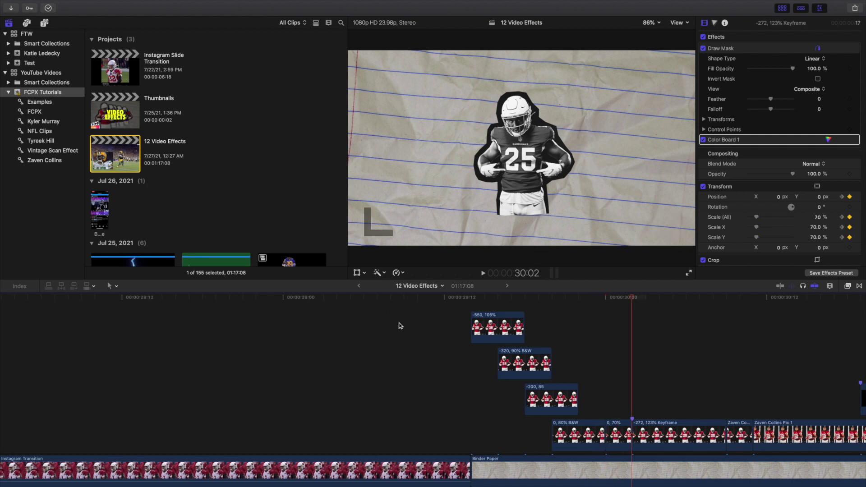
pyautogui.hscroll(3, 415, 359)
pyautogui.press('Right')
pyautogui.press('Right')
pyautogui.press('Right')
pyautogui.press('Right')
pyautogui.press('Right')
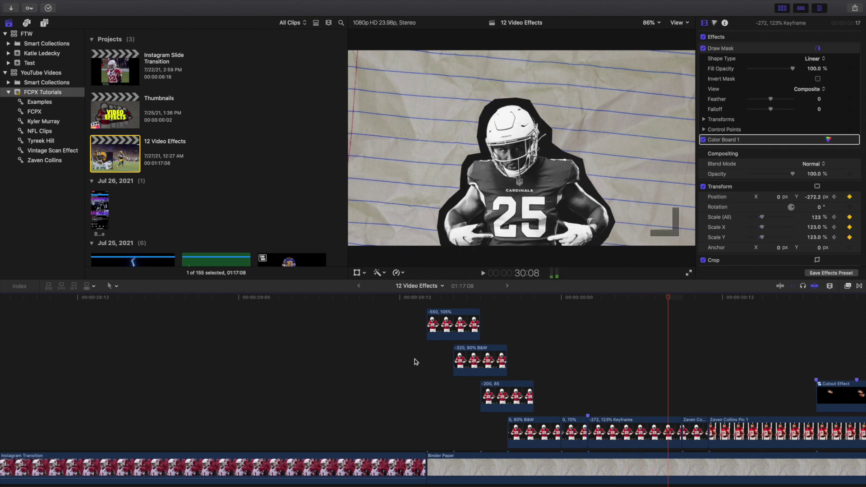
pyautogui.press('Right')
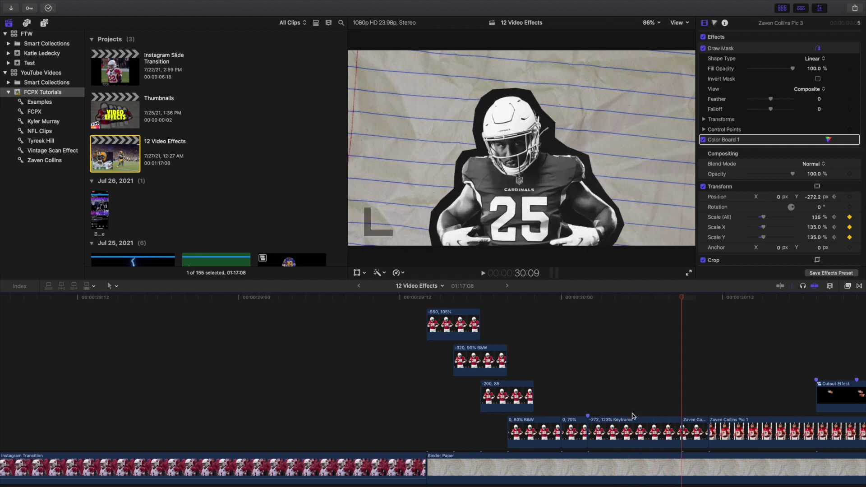
# Step: Select the "-272, 123% Keyframe" clip to view its settings, deselect it, and advance to the start of Zaven Collins Pic 1 at 30:11
pyautogui.click(642, 426)
pyautogui.scroll(-2, 743, 197)
pyautogui.scroll(2, 710, 172)
pyautogui.hscroll(4, 672, 399)
pyautogui.scroll(-1, 672, 399)
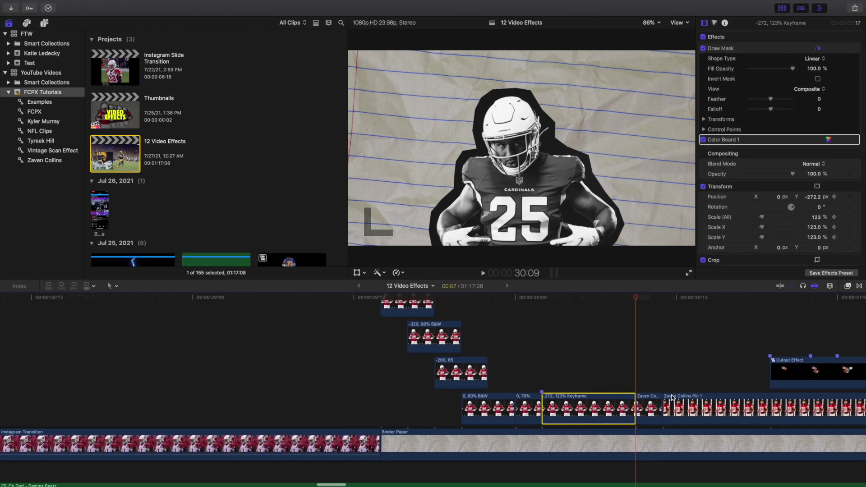
pyautogui.click(594, 352)
pyautogui.press('Right')
pyautogui.press('Right')
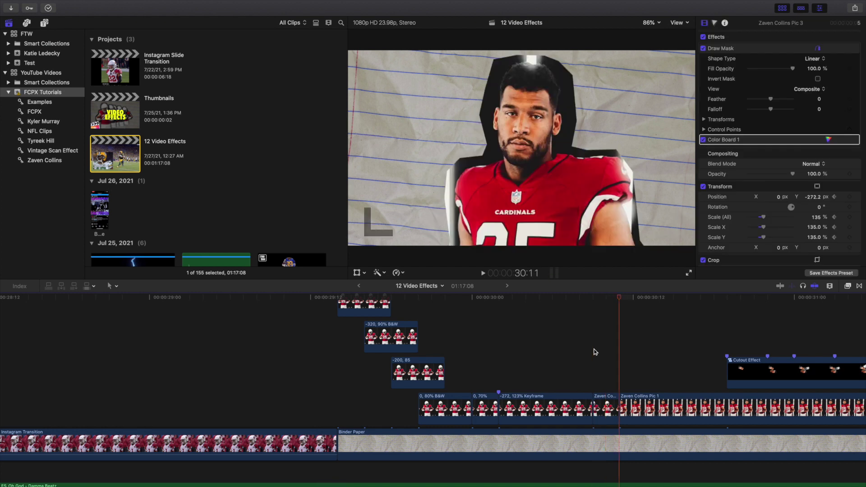
# Step: Advance to the Cutout Effect clip and step through it to 31:02 to examine how the first torn pieces cover the player's face
pyautogui.hscroll(8, 594, 352)
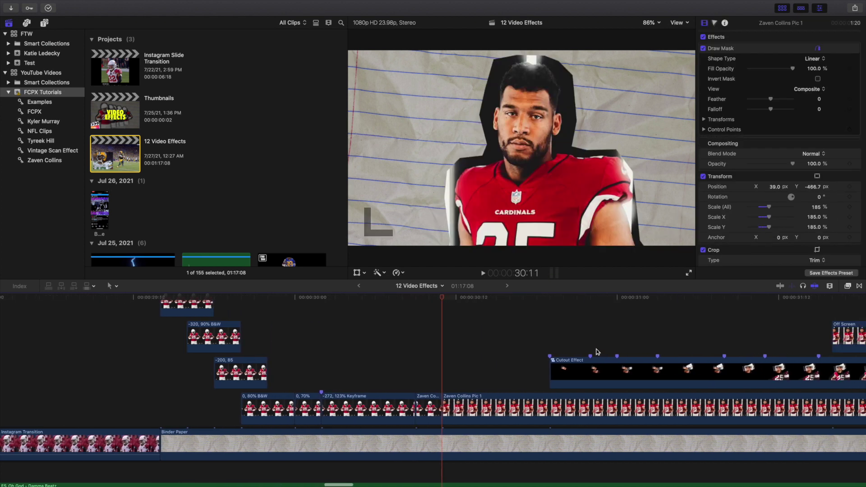
pyautogui.press('Down')
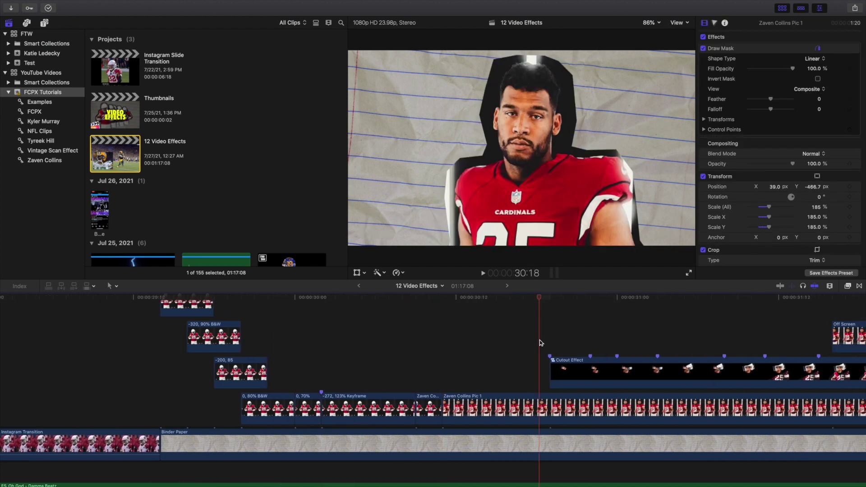
pyautogui.press('Left')
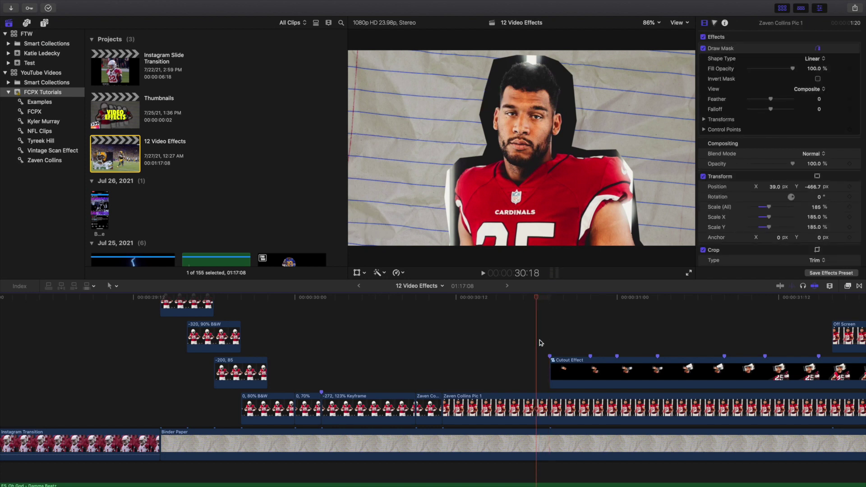
pyautogui.press('Right')
pyautogui.press('Right')
pyautogui.press('Right')
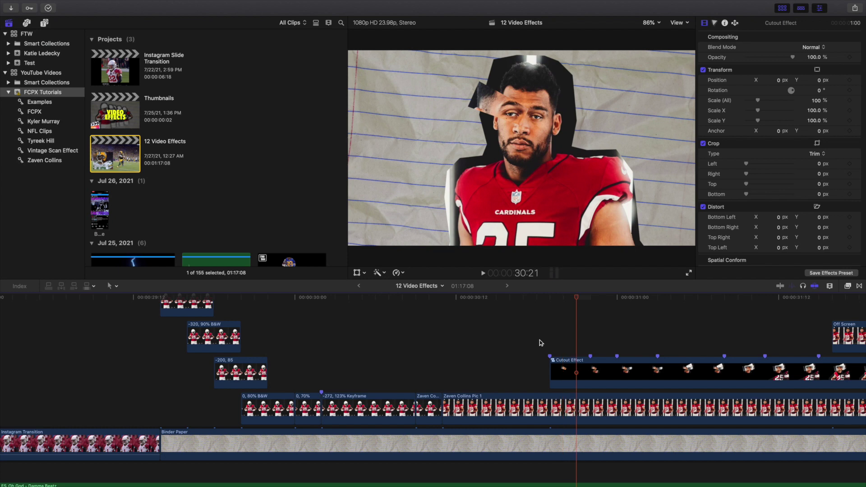
pyautogui.press('Right')
pyautogui.press('Right')
pyautogui.press('Right')
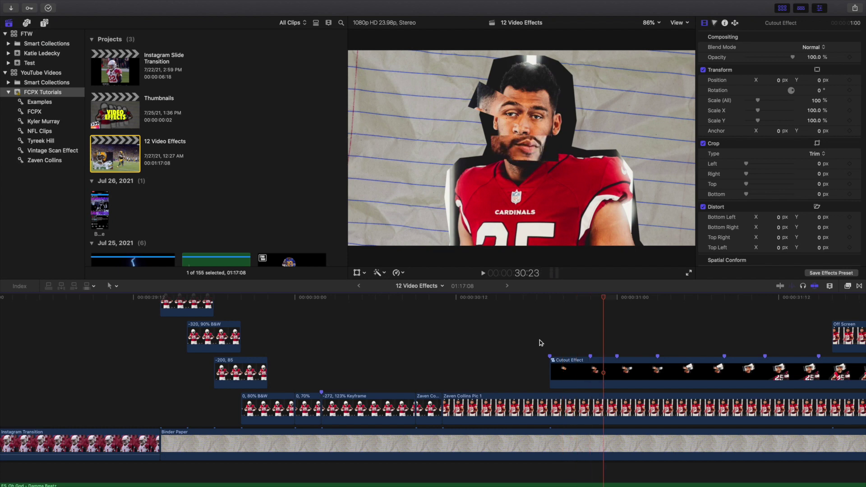
pyautogui.press('Right')
pyautogui.press('Right')
pyautogui.press('Right')
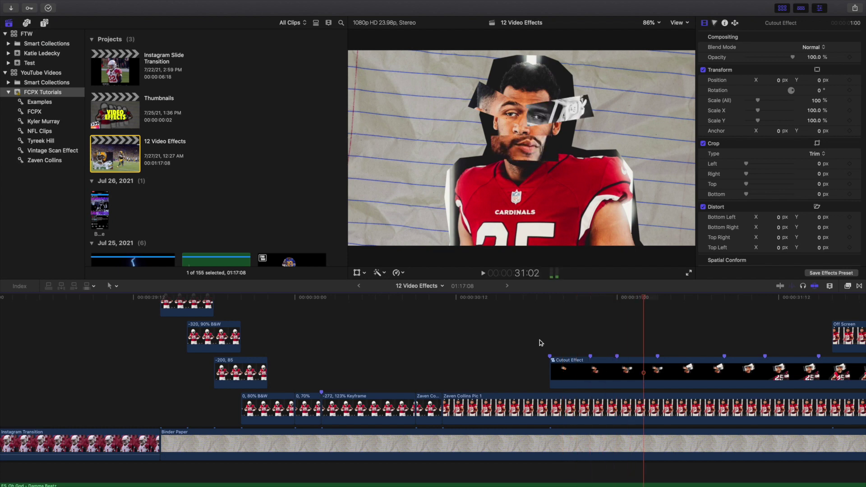
# Step: Step through the Cutout Effect clip from 31:03 to 31:14 to examine how the helmet and jersey pieces are added
pyautogui.hscroll(5, 540, 342)
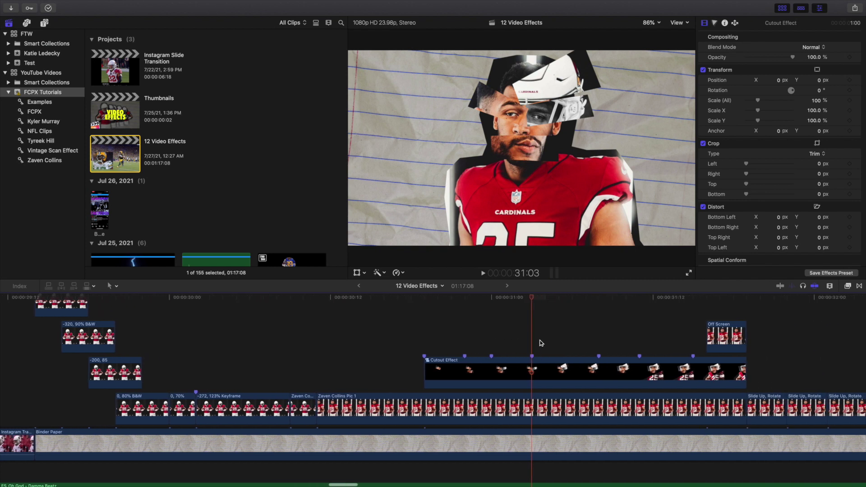
pyautogui.press('Right')
pyautogui.press('Right')
pyautogui.press('Right')
pyautogui.press('Right')
pyautogui.press('Right')
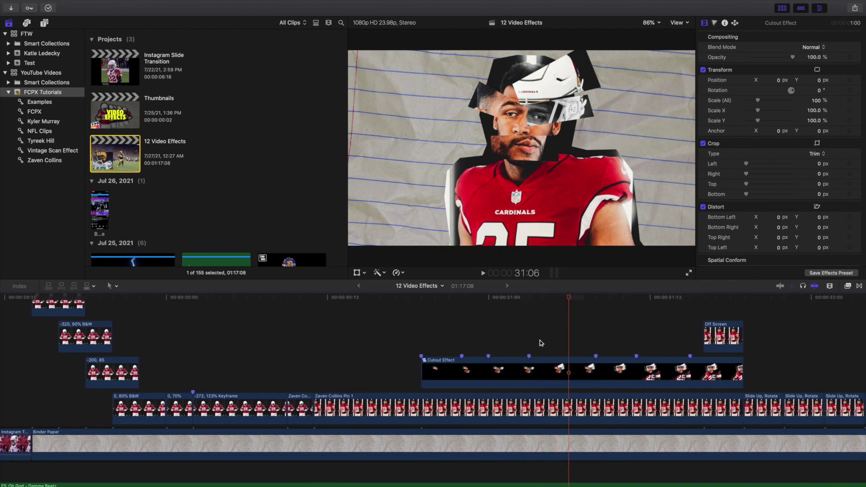
pyautogui.press('Right')
pyautogui.press('Right')
pyautogui.press('Right')
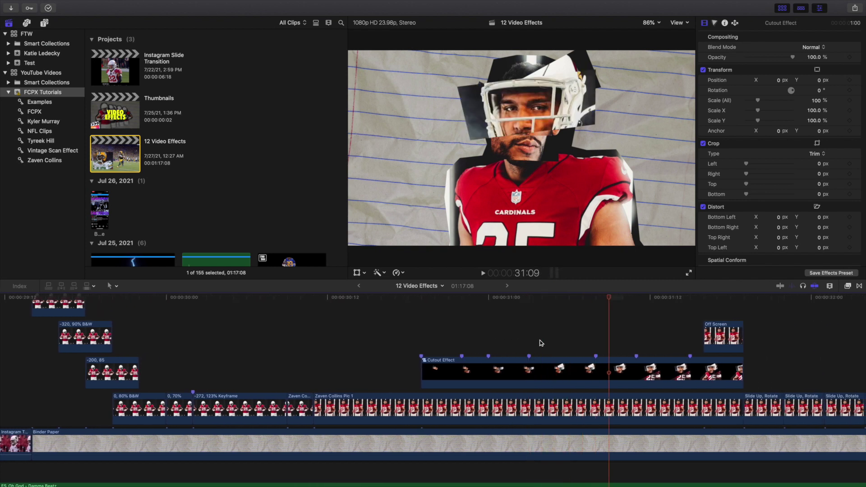
pyautogui.press('Right')
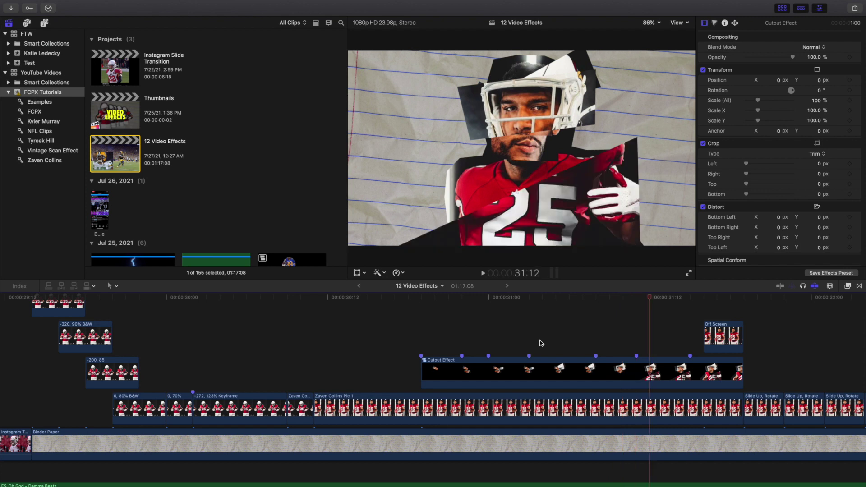
pyautogui.press('Right')
pyautogui.press('Right')
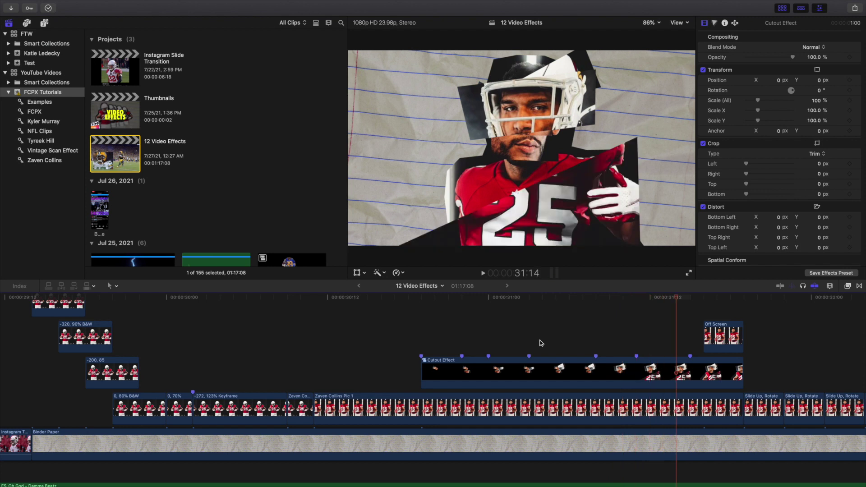
# Step: Step through the end of the Cutout Effect and Off Screen clips to 31:19 to examine the final piece and the changeover
pyautogui.press('Right')
pyautogui.press('Right')
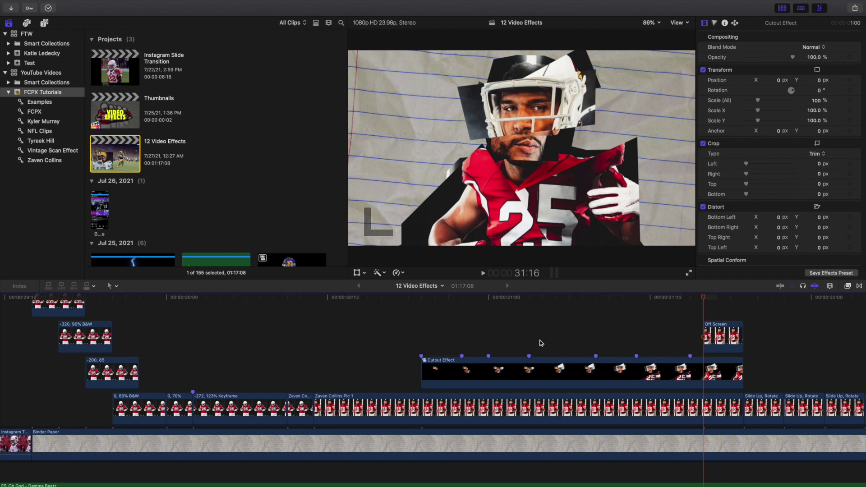
pyautogui.press('Right')
pyautogui.press('Right')
pyautogui.press('Right')
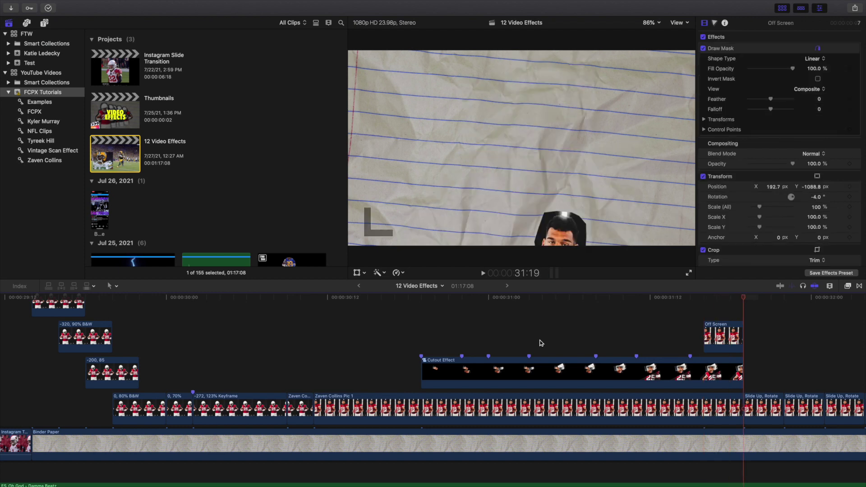
# Step: Return to the start of the Cutout Effect clip and visit each of its markers up to 31:15 to examine the pieces' timing
pyautogui.click(581, 340)
pyautogui.click(461, 342)
pyautogui.click(420, 341)
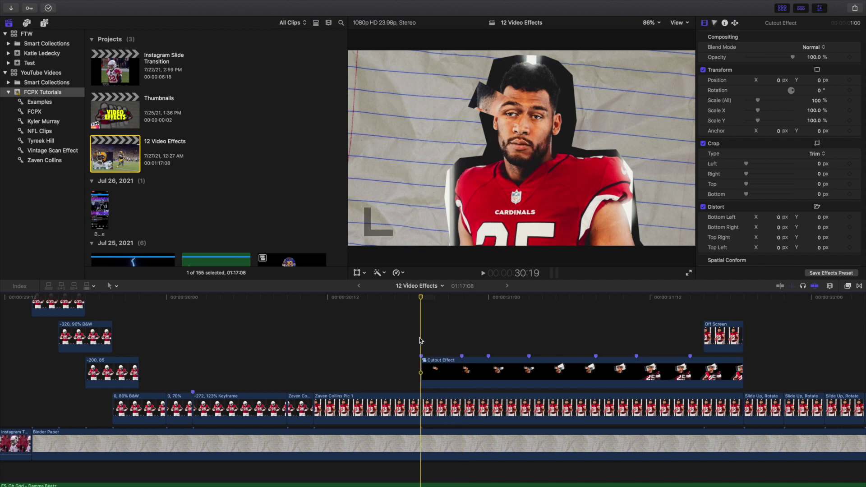
pyautogui.click(461, 342)
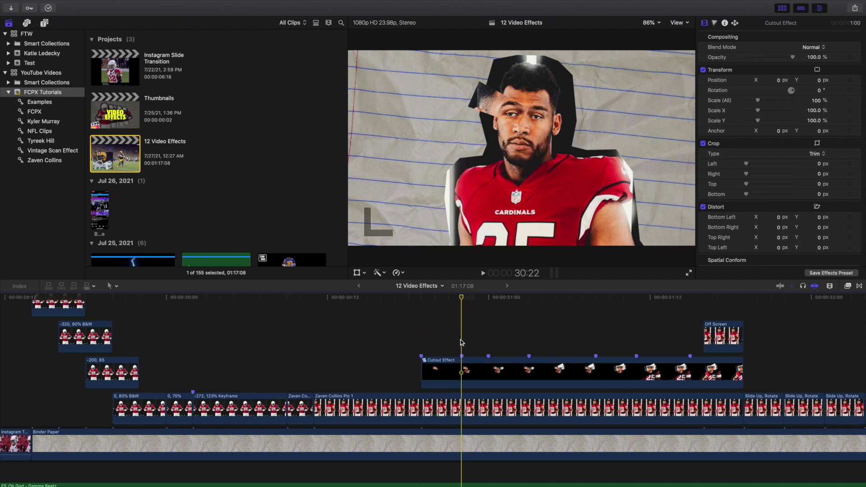
pyautogui.click(487, 347)
pyautogui.click(529, 349)
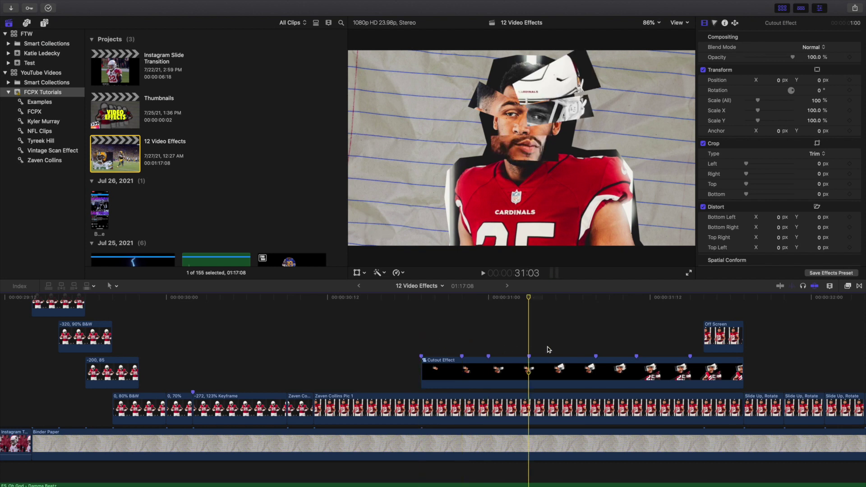
pyautogui.click(596, 349)
pyautogui.click(636, 349)
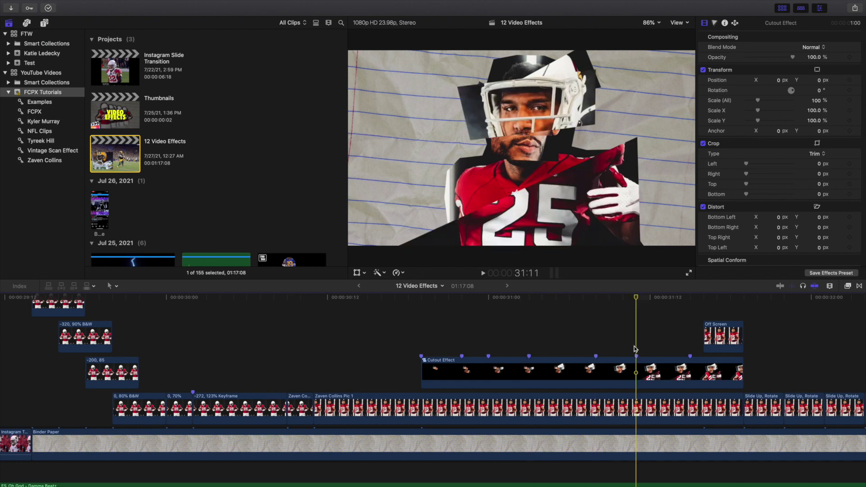
pyautogui.click(690, 348)
# Step: Go to 31:19, select the third "Slide Up, Rotate" clip to view its transform settings, and clear the selection
pyautogui.hscroll(5, 695, 348)
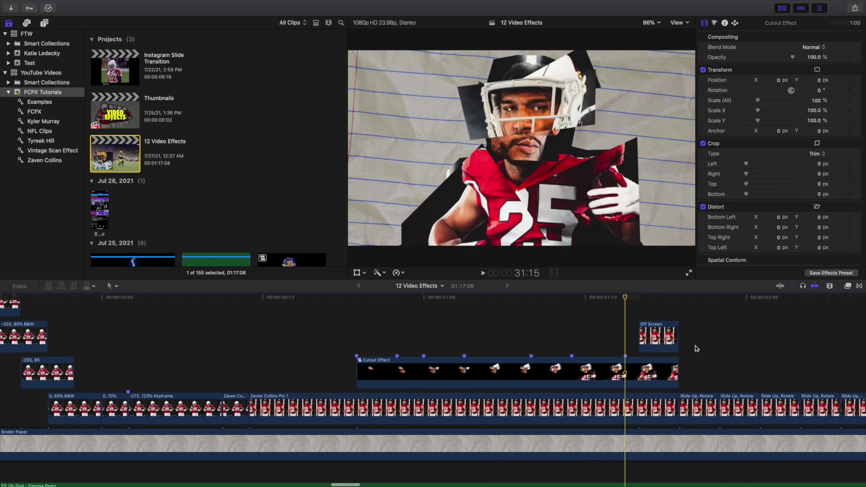
pyautogui.hscroll(4, 694, 348)
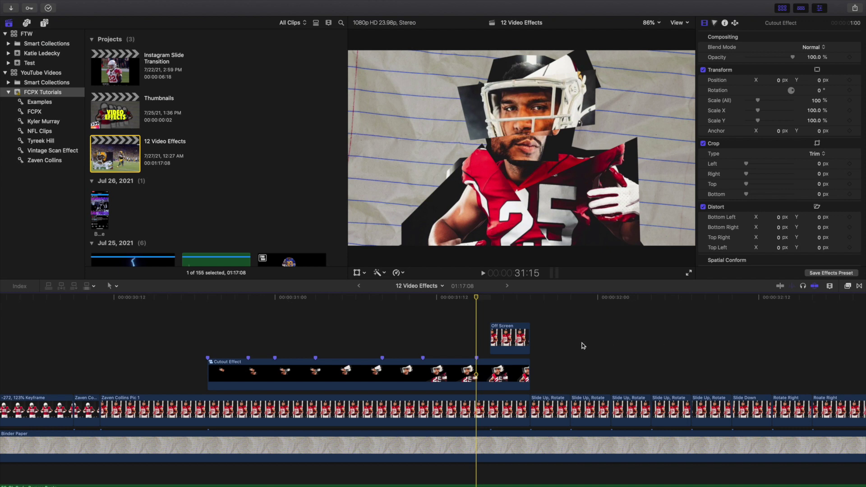
pyautogui.click(530, 316)
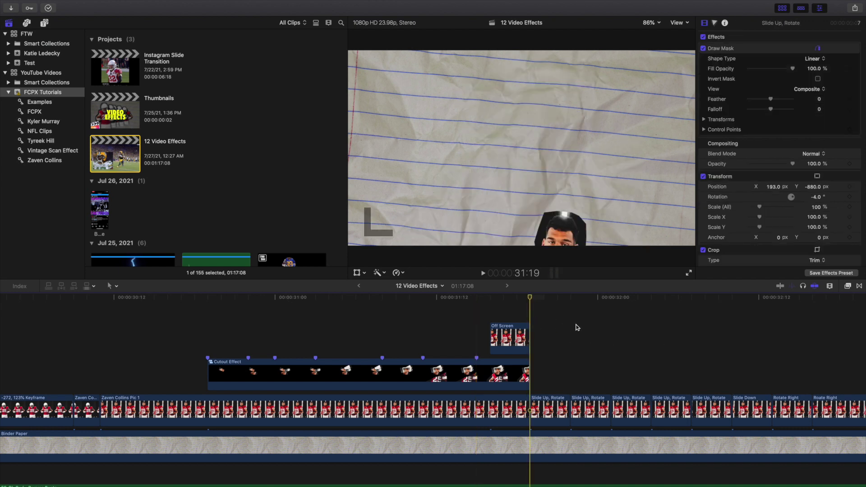
pyautogui.hscroll(7, 577, 327)
pyautogui.hscroll(-3, 579, 328)
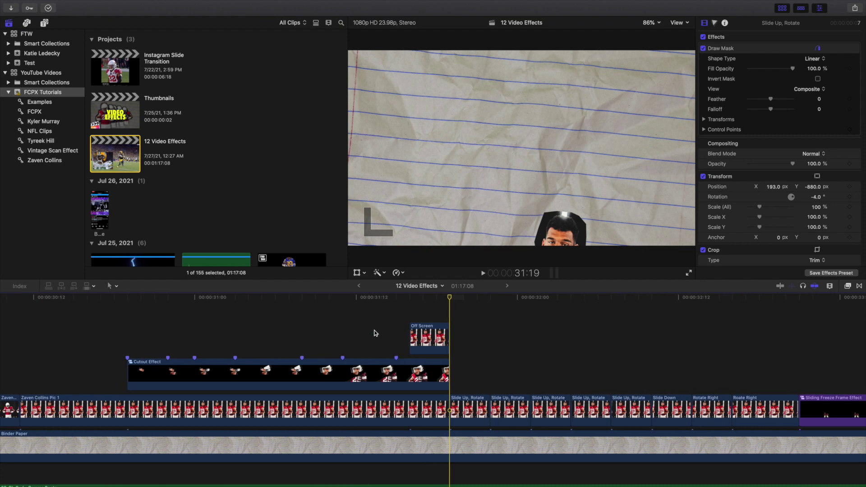
pyautogui.click(501, 398)
pyautogui.click(549, 406)
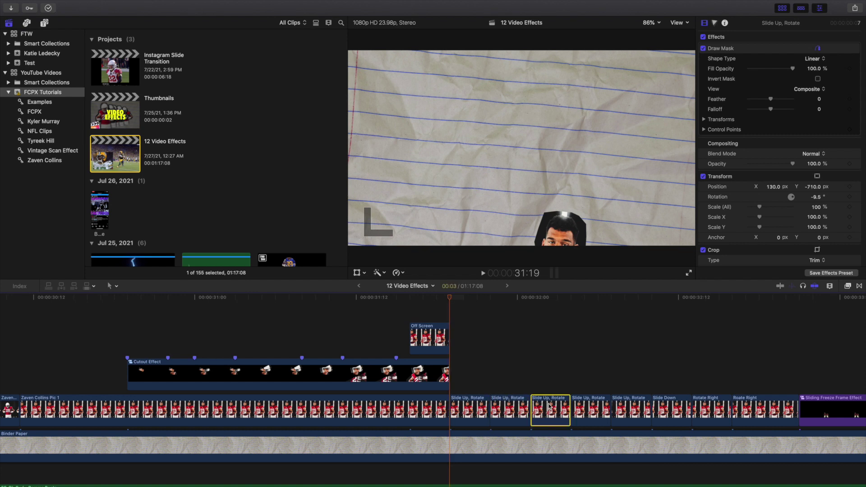
pyautogui.click(449, 319)
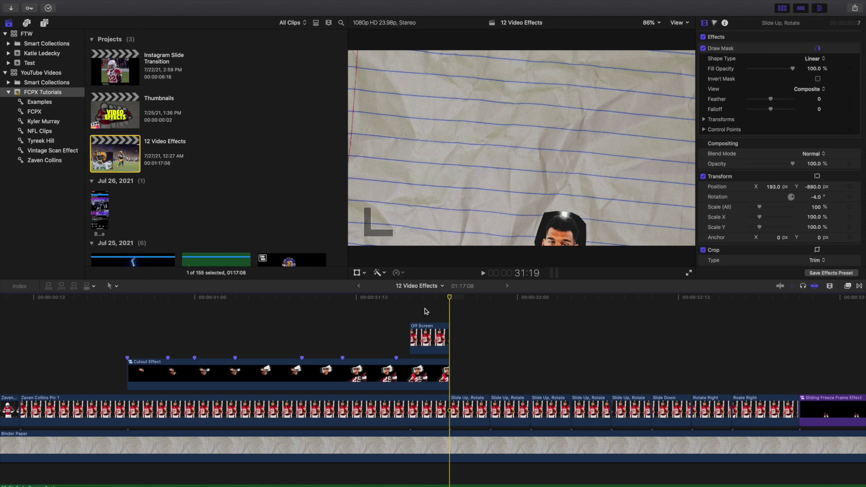
# Step: Step through the first two "Slide Up, Rotate" clips from 31:19, restarting once, to 32:01 to examine the cutout's rise and tilt
pyautogui.press('Right')
pyautogui.press('Right')
pyautogui.press('Right')
pyautogui.press('Right')
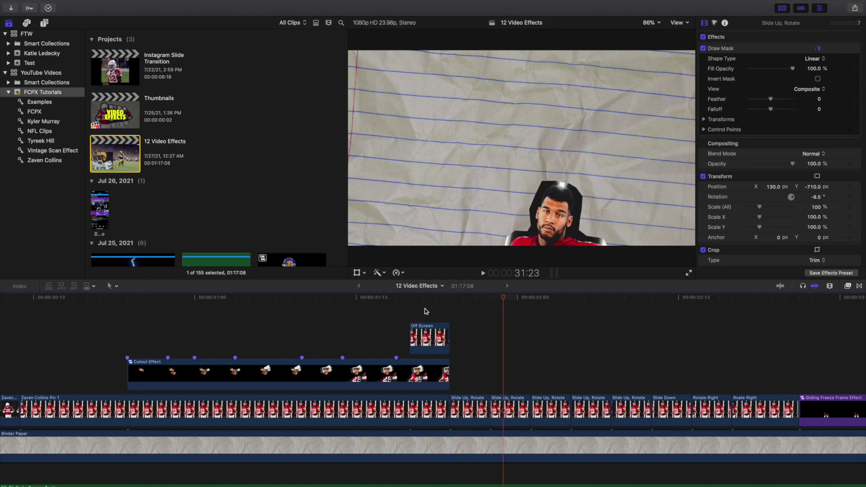
pyautogui.click(448, 316)
pyautogui.press('Right')
pyautogui.press('Right')
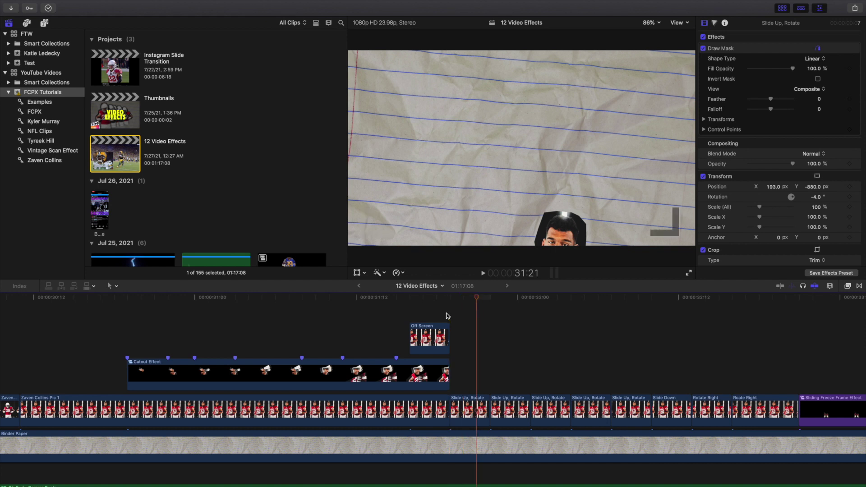
pyautogui.press('Right')
pyautogui.press('Right')
pyautogui.press('Right')
pyautogui.press('Right')
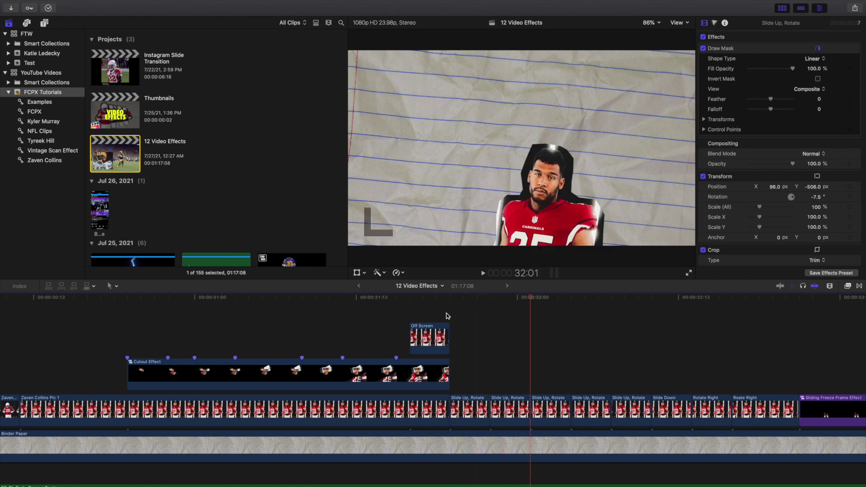
# Step: Step through the remaining "Slide Up, Rotate" clips to 32:09 to examine how position and rotation change in each
pyautogui.press('Right')
pyautogui.press('Right')
pyautogui.press('Right')
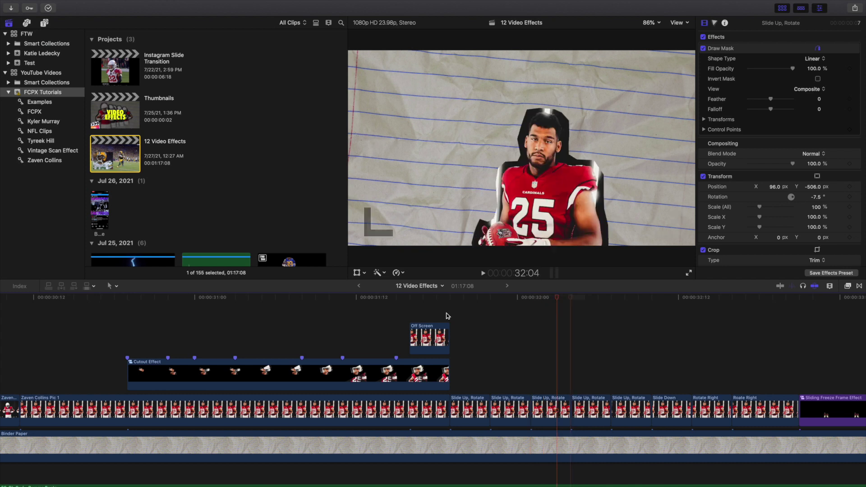
pyautogui.press('Right')
pyautogui.press('Right')
pyautogui.press('Right')
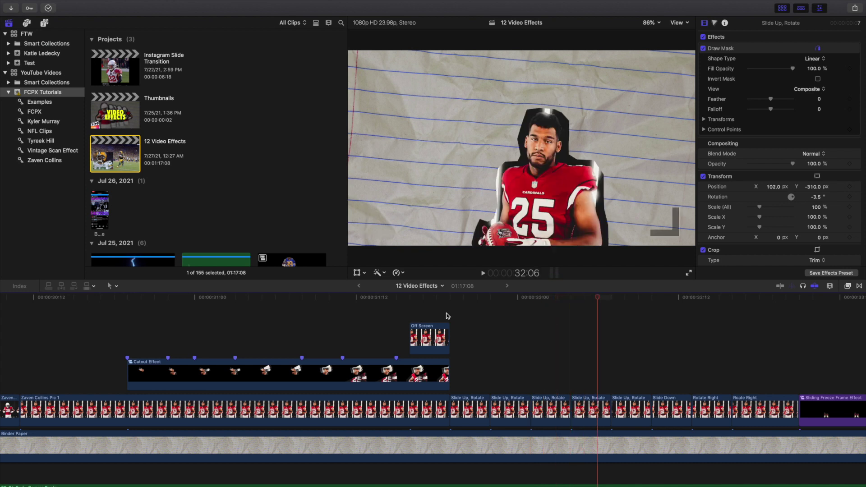
pyautogui.press('Right')
pyautogui.press('Right')
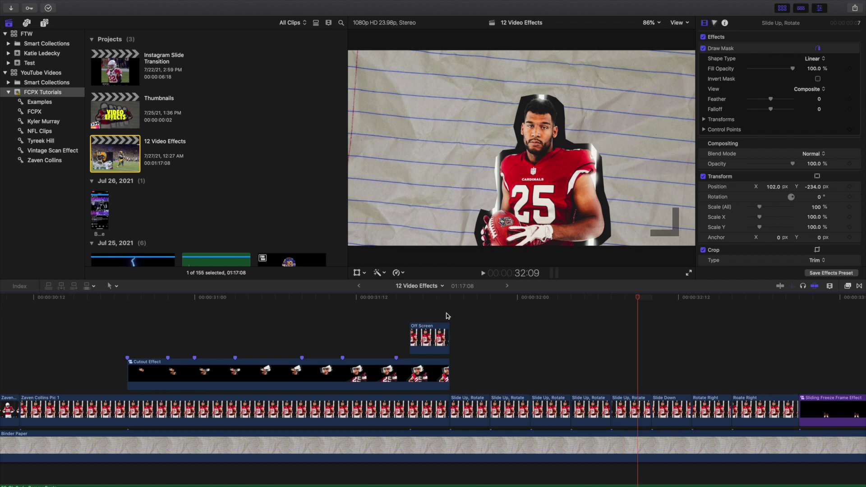
# Step: Step through the Slide Down and Rotate Right clips to the start of the Sliding Freeze Frame Effect to examine the cutout's settling motion
pyautogui.press('Right')
pyautogui.press('Right')
pyautogui.press('Right')
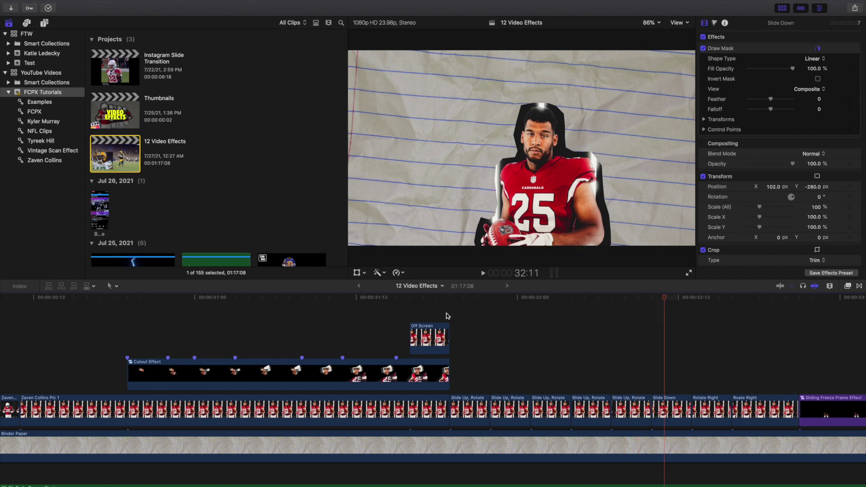
pyautogui.press('Right')
pyautogui.press('Right')
pyautogui.press('Right')
pyautogui.press('Right')
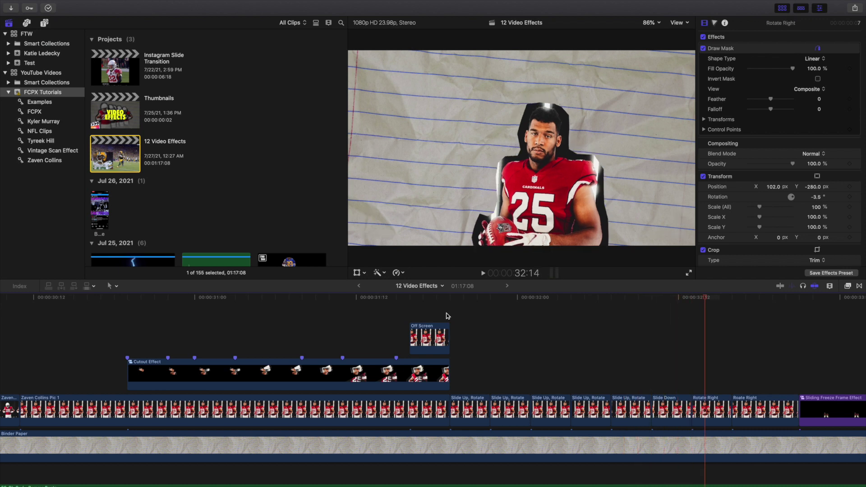
pyautogui.press('Right')
pyautogui.press('Right')
pyautogui.press('Right')
pyautogui.press('Right')
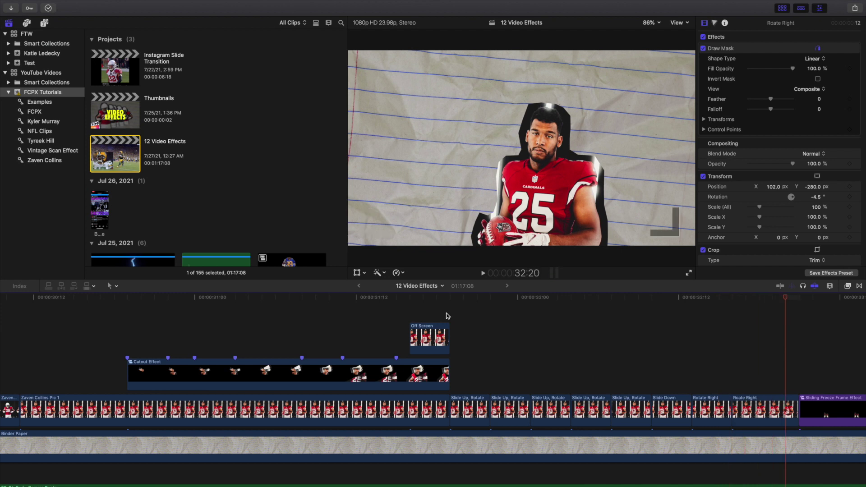
pyautogui.press('Right')
# Step: Review the slide and rotate clips from 31:20 to 32:16 to examine how the cutout's position and tilt progress
pyautogui.click(469, 350)
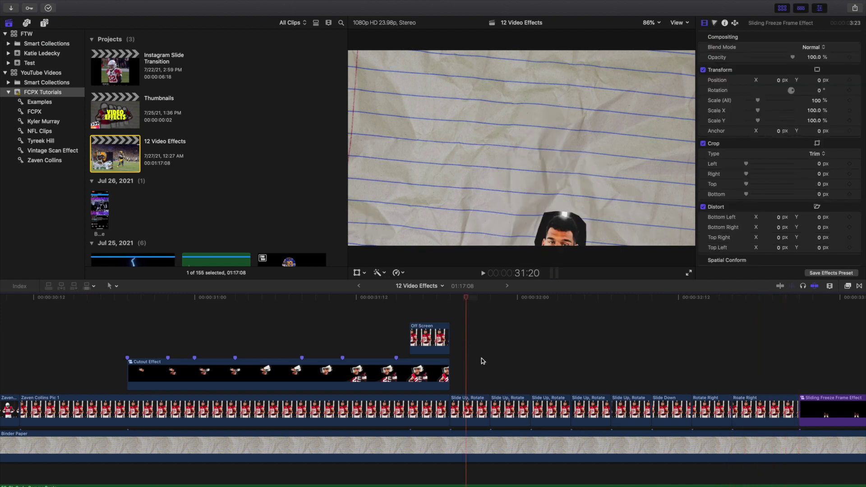
pyautogui.click(504, 369)
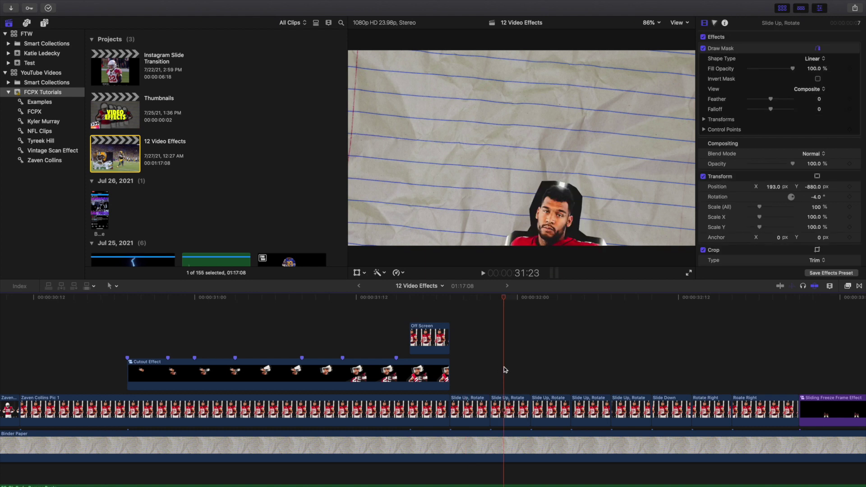
pyautogui.click(542, 382)
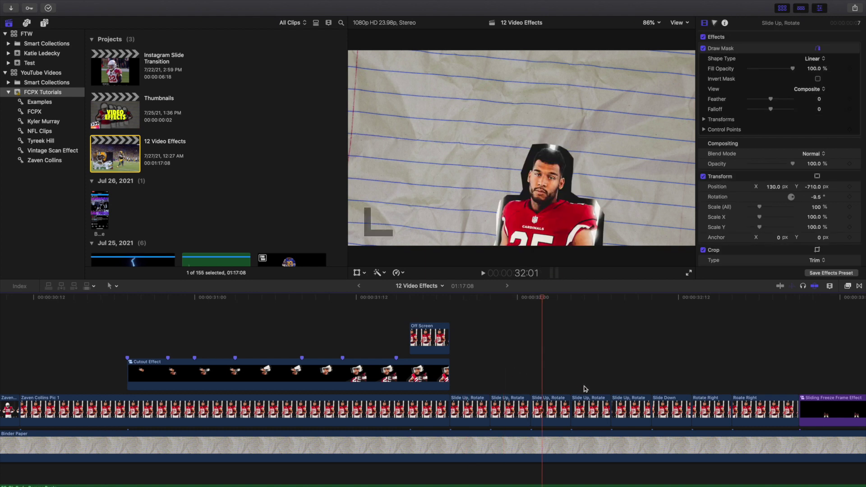
pyautogui.click(582, 387)
pyautogui.click(626, 389)
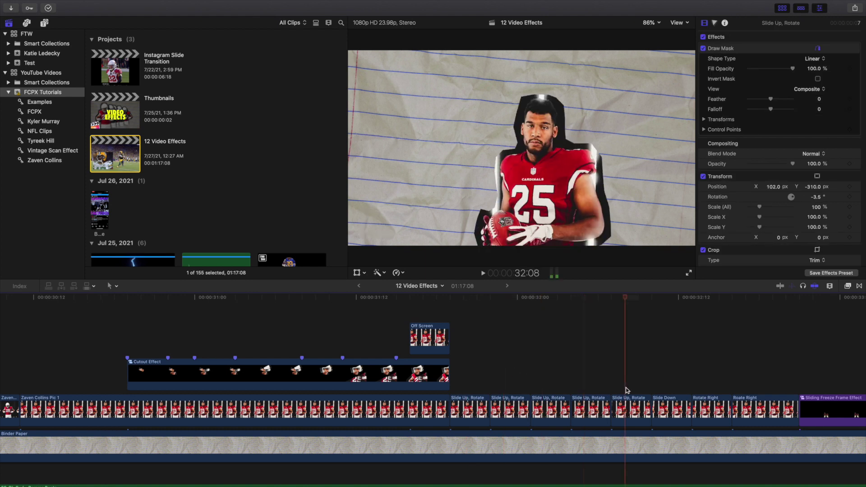
pyautogui.click(661, 386)
pyautogui.click(745, 385)
# Step: Go to the start of the Sliding Freeze Frame Effect clip at 32:21 and show the whole clip in the timeline
pyautogui.scroll(-2, 726, 384)
pyautogui.hscroll(10, 726, 385)
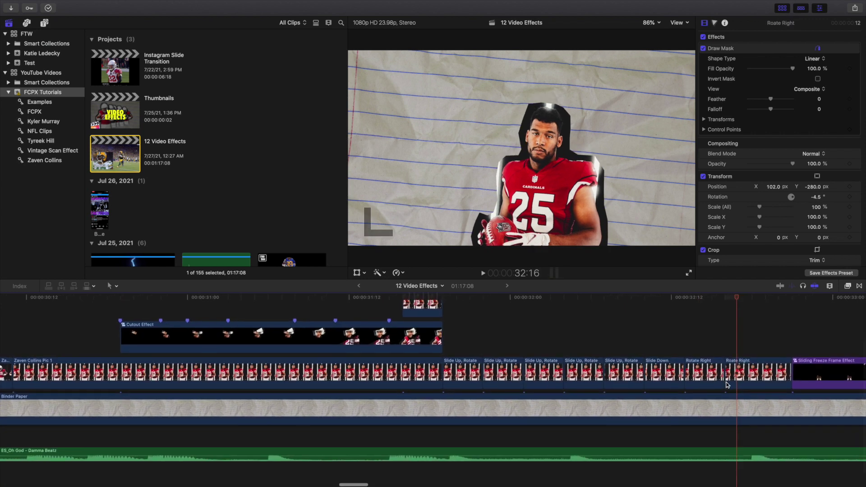
pyautogui.hscroll(2, 726, 384)
pyautogui.scroll(1, 726, 385)
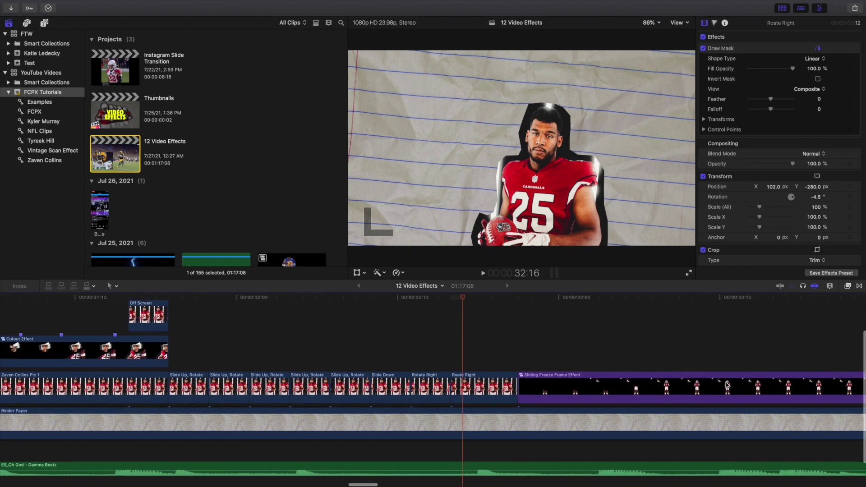
pyautogui.press('Down')
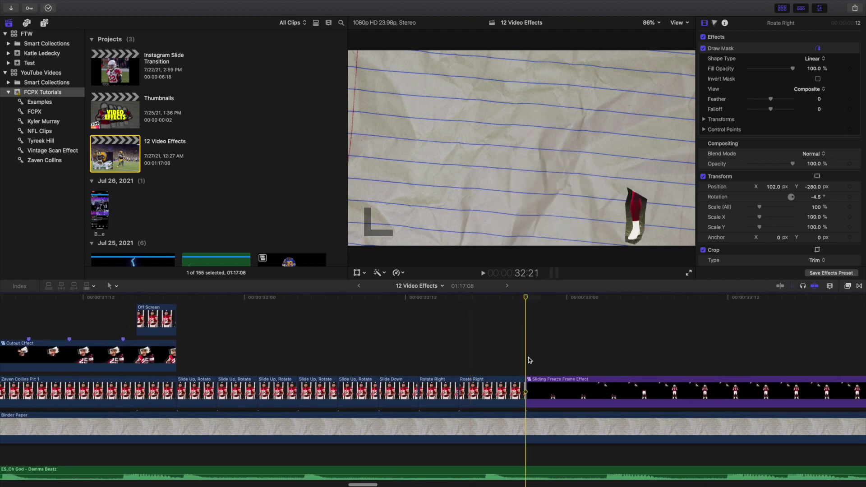
pyautogui.press('super+minus')
pyautogui.hscroll(10, 529, 359)
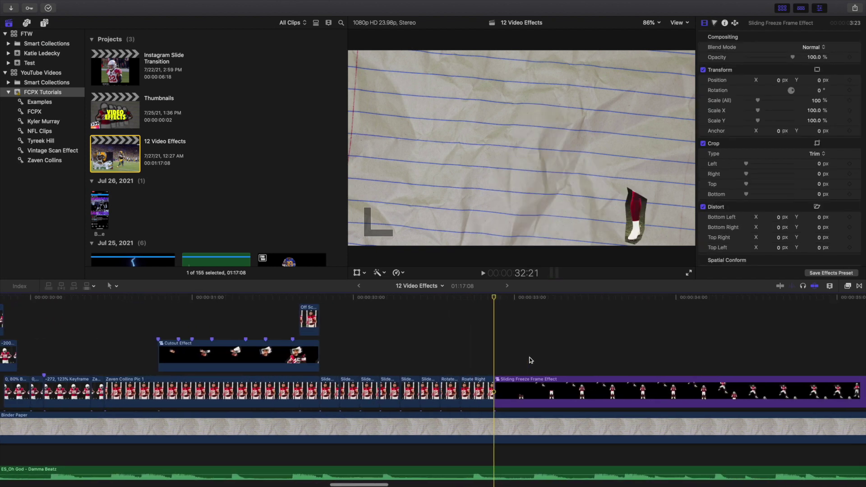
pyautogui.hscroll(4, 533, 360)
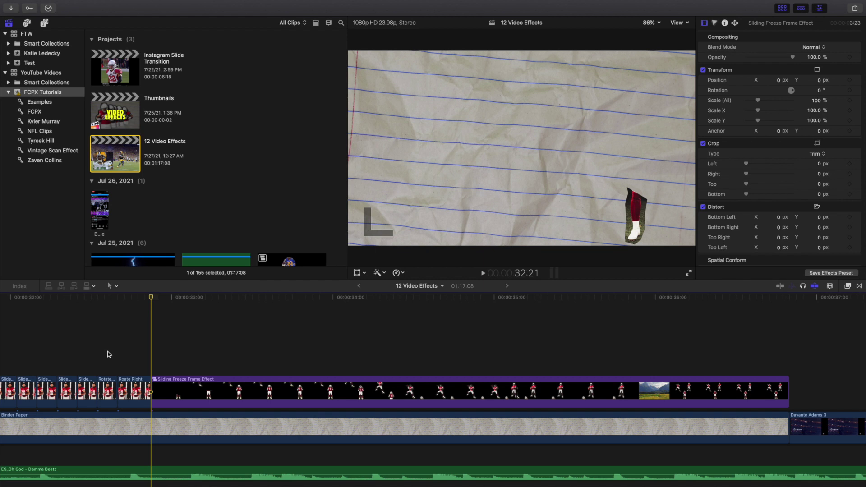
# Step: Step through the Sliding Freeze Frame Effect from 32:22 to 33:06 to examine how the standing player's cutout builds up piece by piece
pyautogui.press('Right')
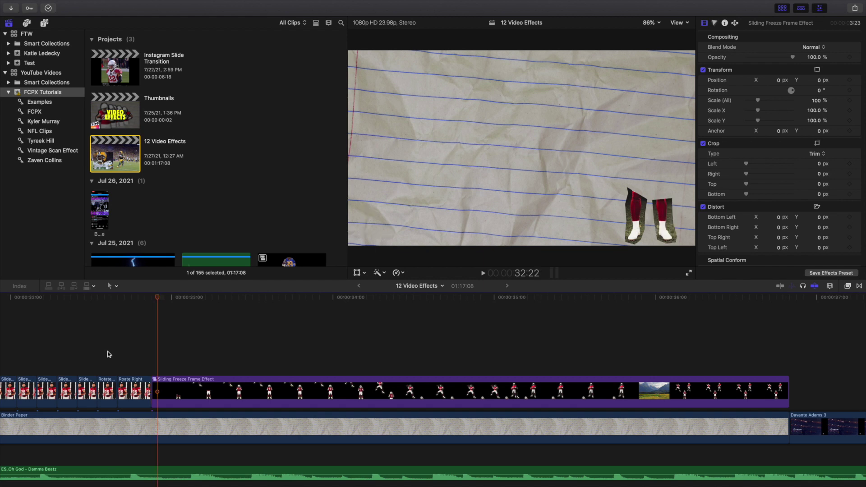
pyautogui.press('Right')
pyautogui.press('Right')
pyautogui.press('Right')
pyautogui.press('Right')
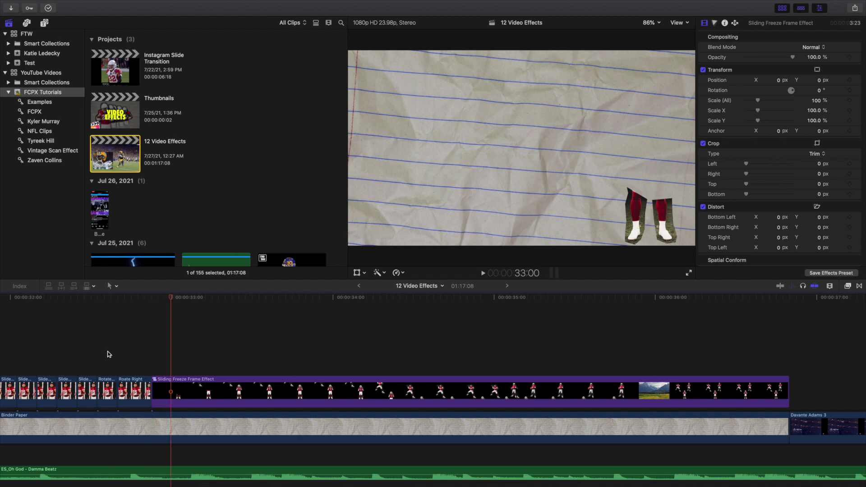
pyautogui.press('Right')
pyautogui.press('Right')
pyautogui.press('Right')
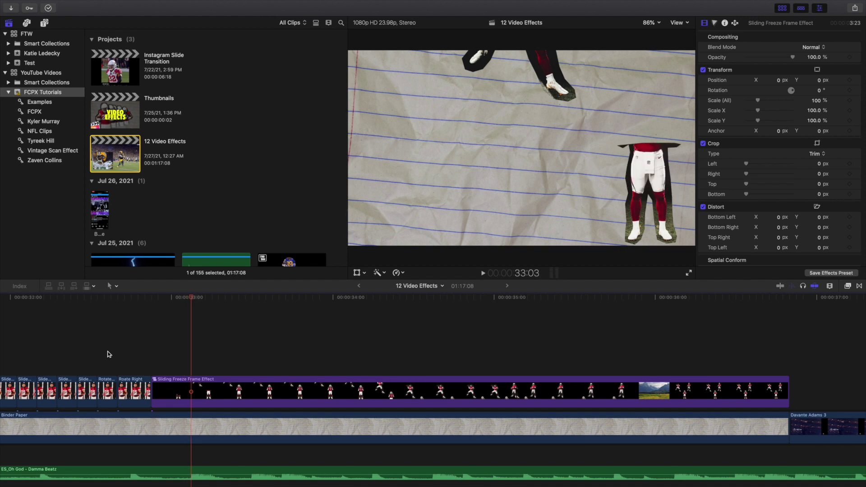
pyautogui.press('Right')
pyautogui.press('Right')
pyautogui.press('Right')
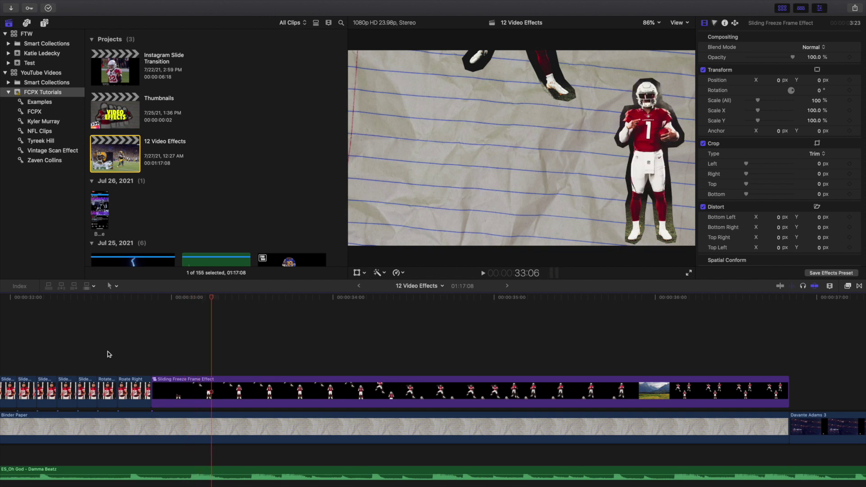
# Step: Continue frame by frame to 33:23 to examine how long the first standing pose is held
pyautogui.press('Right')
pyautogui.press('Right')
pyautogui.press('Right')
pyautogui.press('Right')
pyautogui.press('Right')
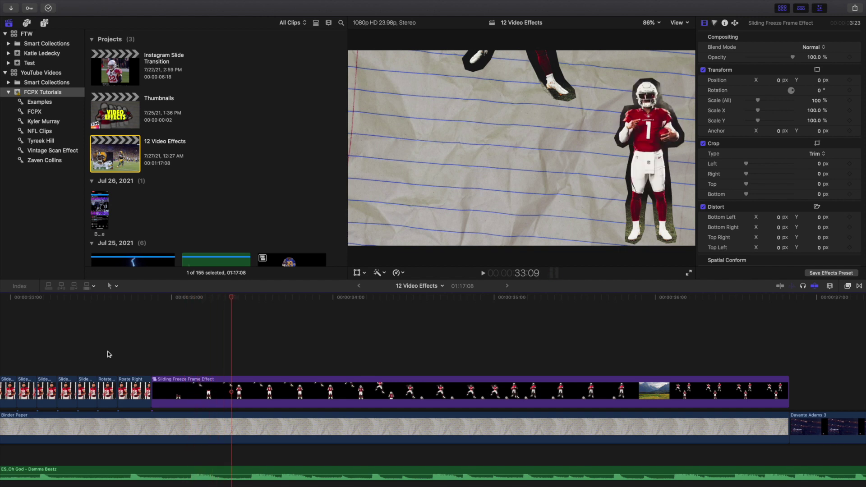
pyautogui.press('Right')
pyautogui.press('Right')
pyautogui.press('Right')
pyautogui.press('Right')
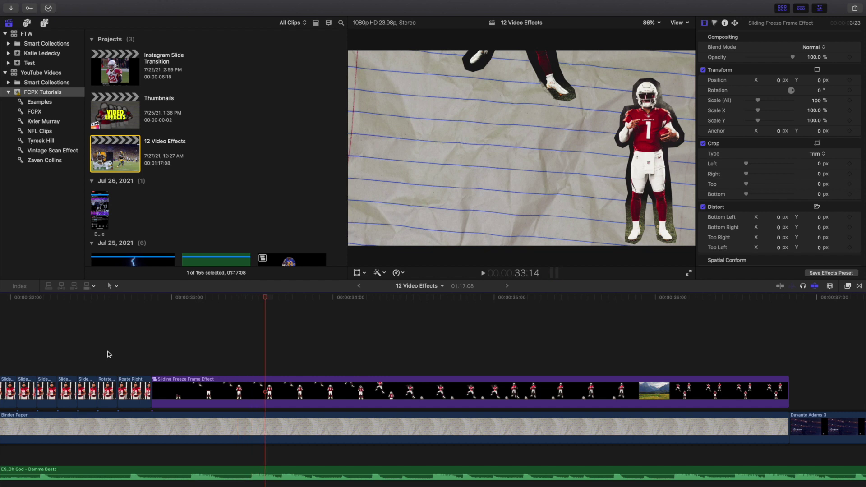
pyautogui.press('Right')
pyautogui.press('Right')
pyautogui.press('Right')
pyautogui.press('Right')
pyautogui.press('Right')
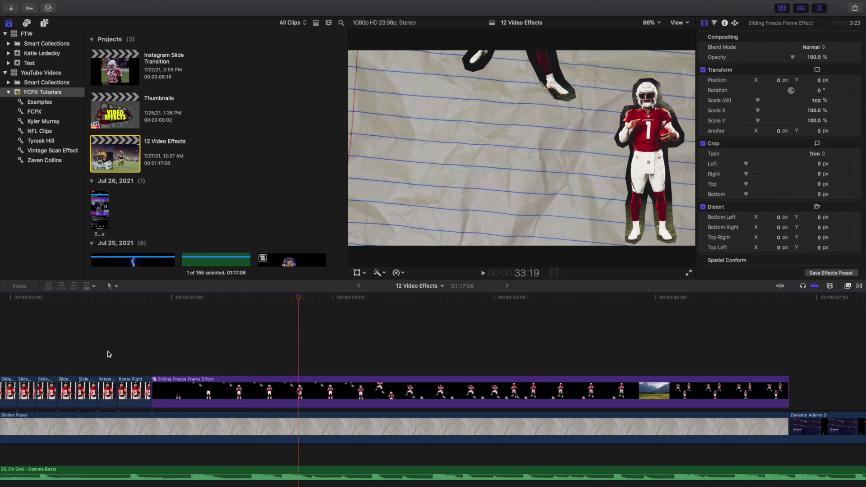
pyautogui.press('Right')
pyautogui.press('Right')
pyautogui.press('Right')
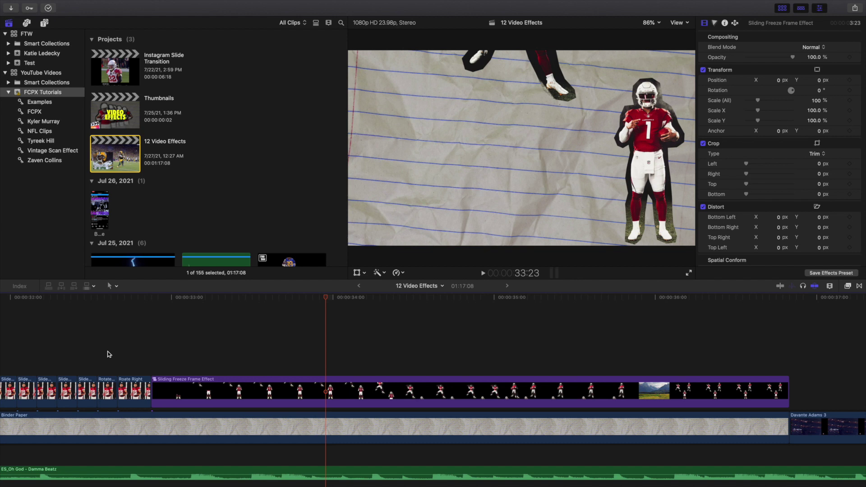
# Step: Step on to 34:11 to examine the vertical slide from the standing cutout to the throwing cutout
pyautogui.press('Right')
pyautogui.press('Right')
pyautogui.press('Right')
pyautogui.press('Right')
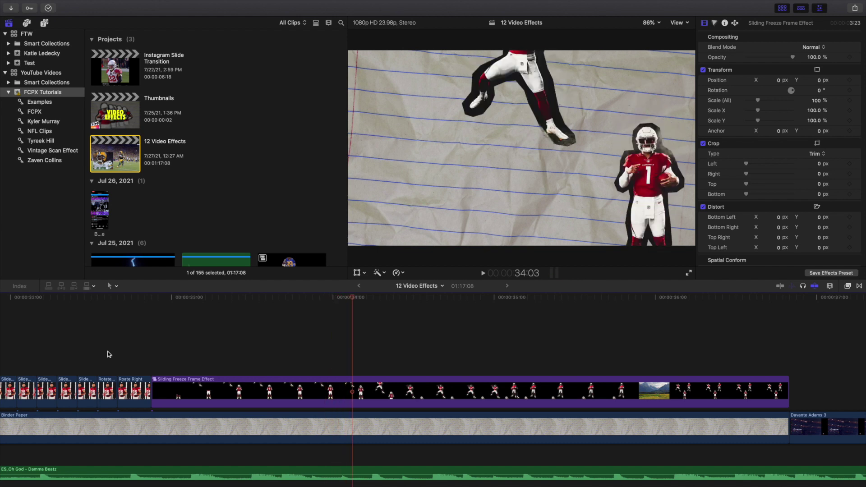
pyautogui.press('Right')
pyautogui.press('Right')
pyautogui.press('Right')
pyautogui.press('Right')
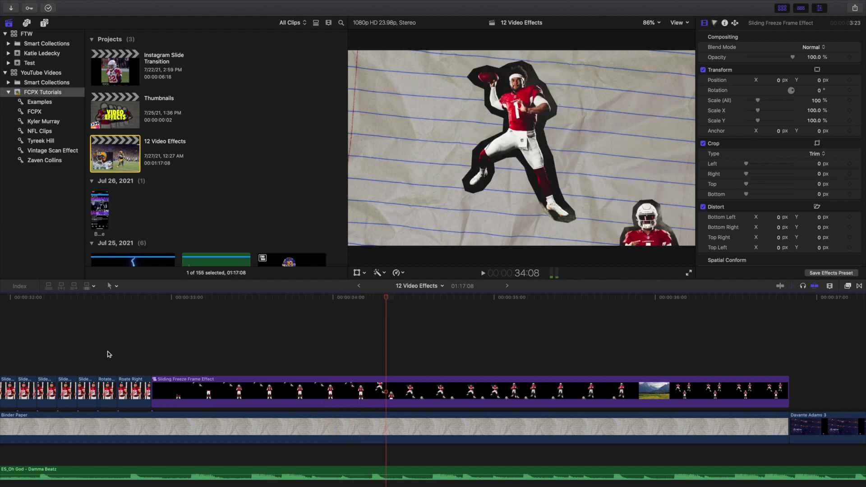
pyautogui.press('Right')
pyautogui.press('Right')
pyautogui.press('Right')
pyautogui.press('Right')
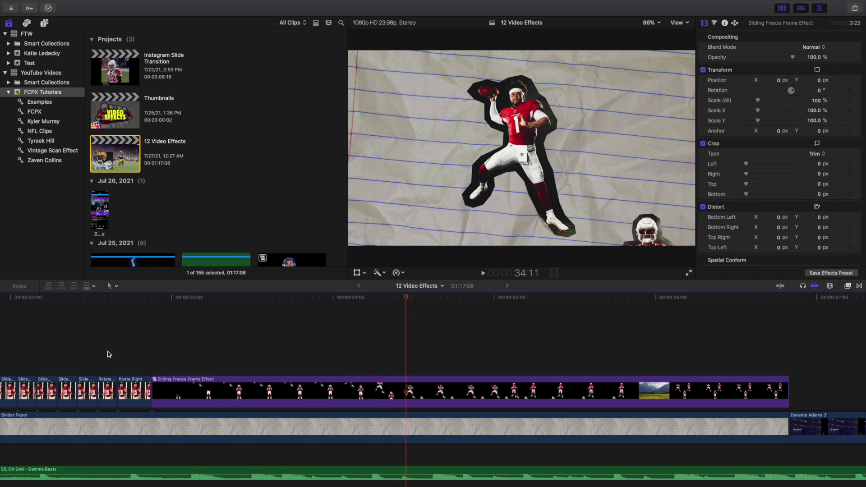
# Step: Step on to 34:23 to examine how long the throwing pose is held
pyautogui.press('Right')
pyautogui.press('Right')
pyautogui.press('Right')
pyautogui.press('Right')
pyautogui.press('Right')
pyautogui.press('Right')
pyautogui.press('Right')
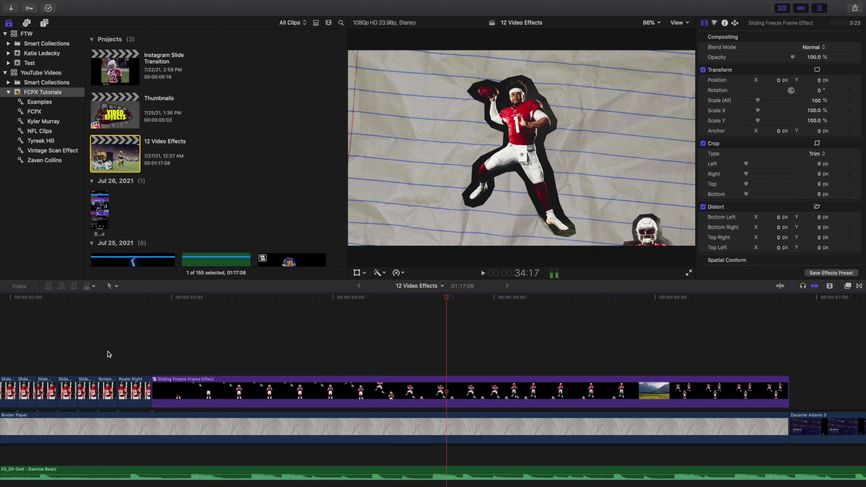
pyautogui.press('Right')
pyautogui.press('Right')
pyautogui.press('Right')
pyautogui.press('Right')
pyautogui.press('Right')
pyautogui.press('Right')
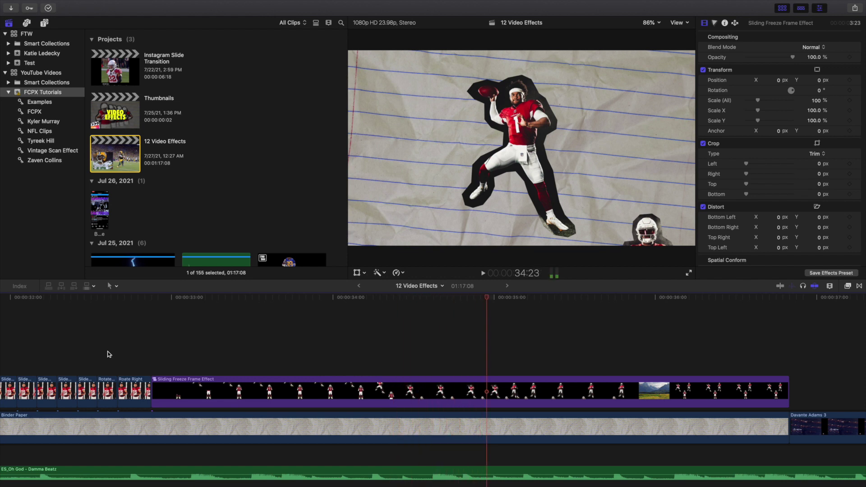
# Step: Step on to 35:13 to examine the sideways slide from the throwing cutout to the third player cutout
pyautogui.press('Right')
pyautogui.press('Right')
pyautogui.press('Right')
pyautogui.press('Right')
pyautogui.press('Right')
pyautogui.press('Right')
pyautogui.press('Right')
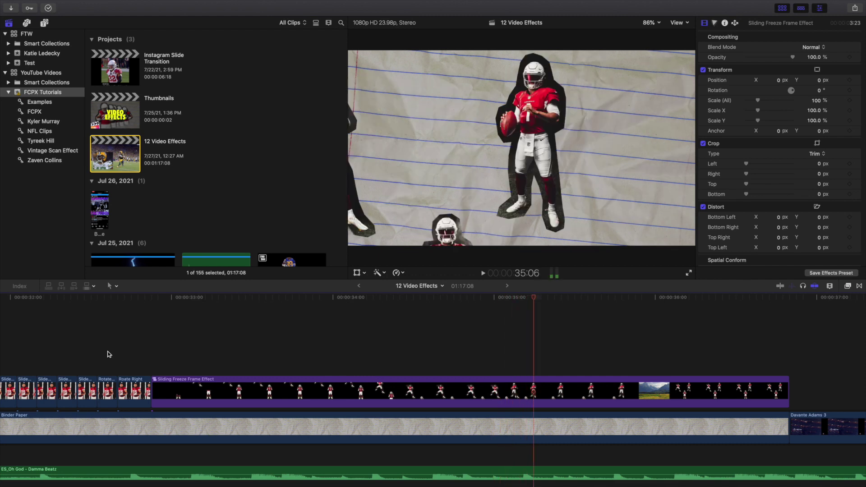
pyautogui.press('Right')
pyautogui.press('Right')
pyautogui.press('Right')
pyautogui.press('Right')
pyautogui.press('Right')
pyautogui.press('Right')
pyautogui.press('Right')
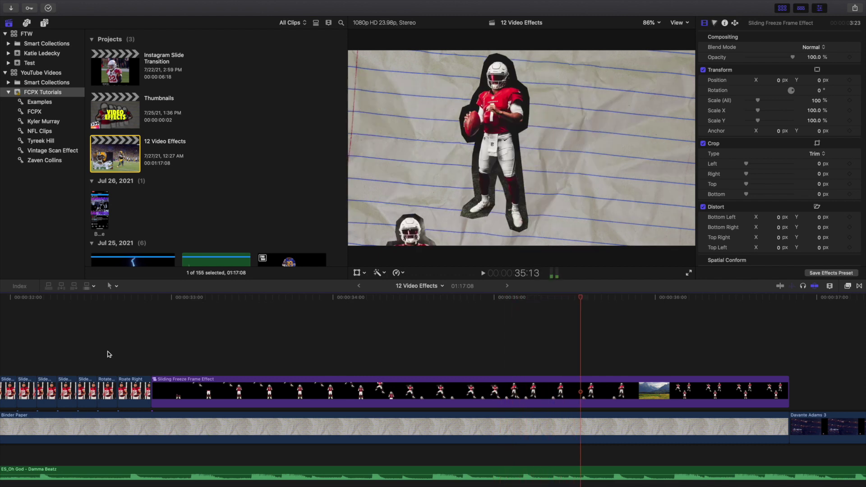
# Step: Step through the end of the Sliding Freeze Frame Effect to examine the third pose's hold and the zoom out to all three cutouts
pyautogui.press('Right')
pyautogui.press('Right')
pyautogui.press('Right')
pyautogui.press('Right')
pyautogui.press('Right')
pyautogui.press('Right')
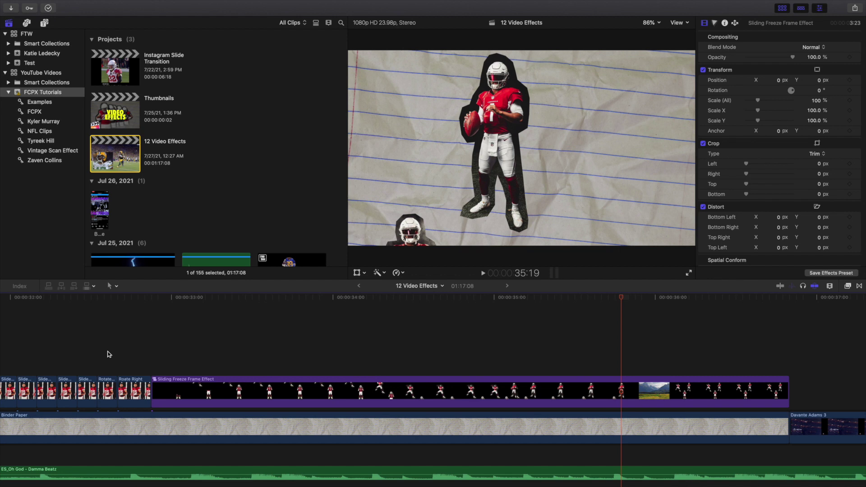
pyautogui.press('Right')
pyautogui.press('Right')
pyautogui.press('Right')
pyautogui.press('Right')
pyautogui.press('Right')
pyautogui.press('Right')
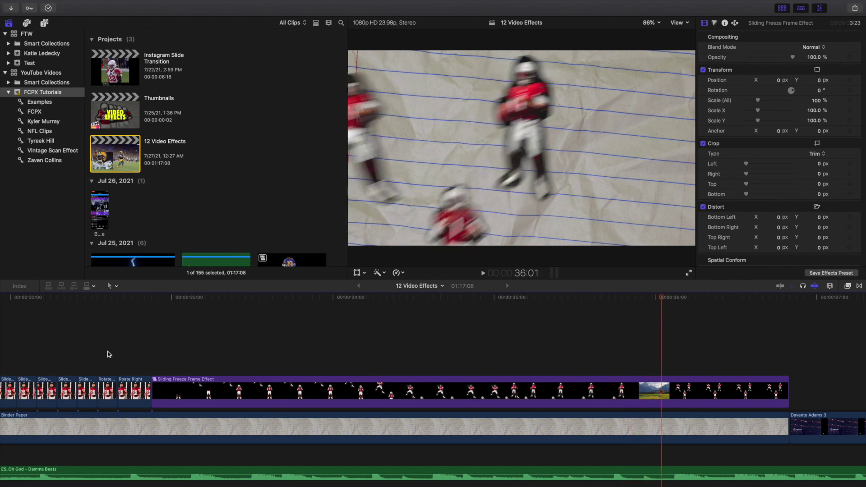
pyautogui.press('Right')
pyautogui.press('Right')
pyautogui.press('Right')
pyautogui.press('Right')
pyautogui.press('Right')
pyautogui.press('Right')
pyautogui.press('Right')
pyautogui.press('Right')
pyautogui.press('Right')
pyautogui.press('Right')
pyautogui.press('Right')
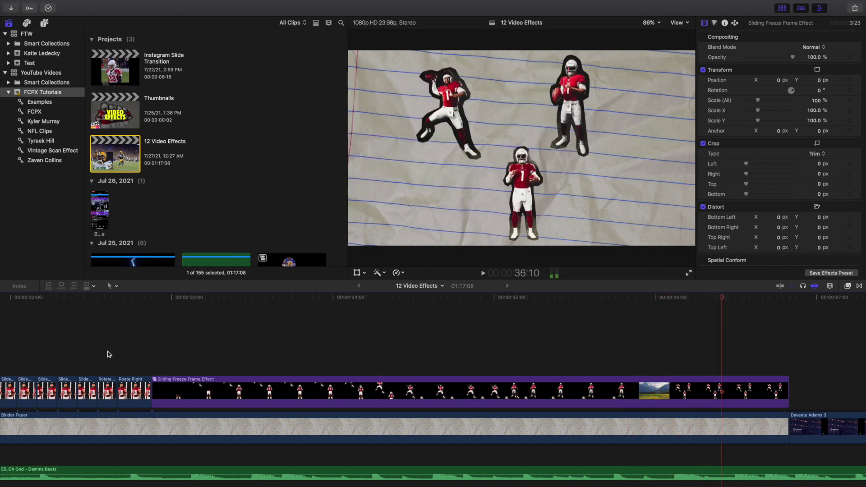
# Step: Preview the following effects at 38:21 on Davante Adams 5, 40:19 on Patrick Mahomes 1 and 42:11 on 8mm Film Effect
pyautogui.press('super+minus')
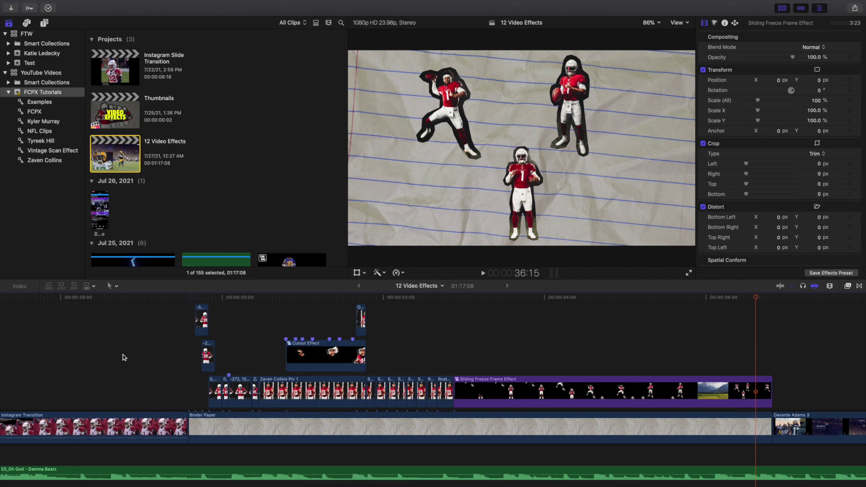
pyautogui.hscroll(10, 550, 441)
pyautogui.scroll(-2, 564, 433)
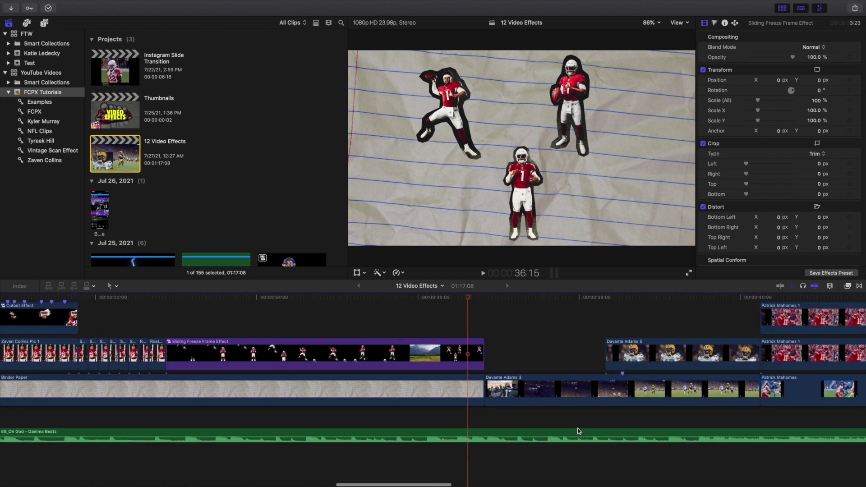
pyautogui.press('super+minus')
pyautogui.scroll(3, 564, 410)
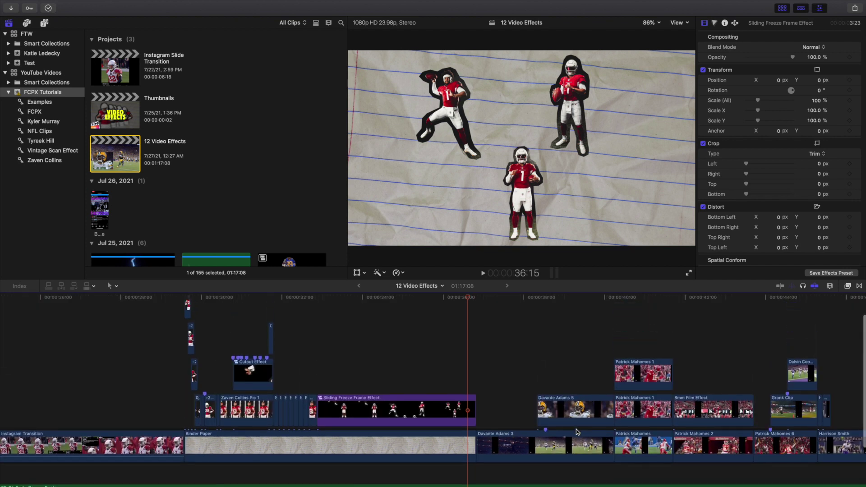
pyautogui.click(576, 420)
pyautogui.scroll(-3, 587, 437)
pyautogui.hscroll(5, 586, 442)
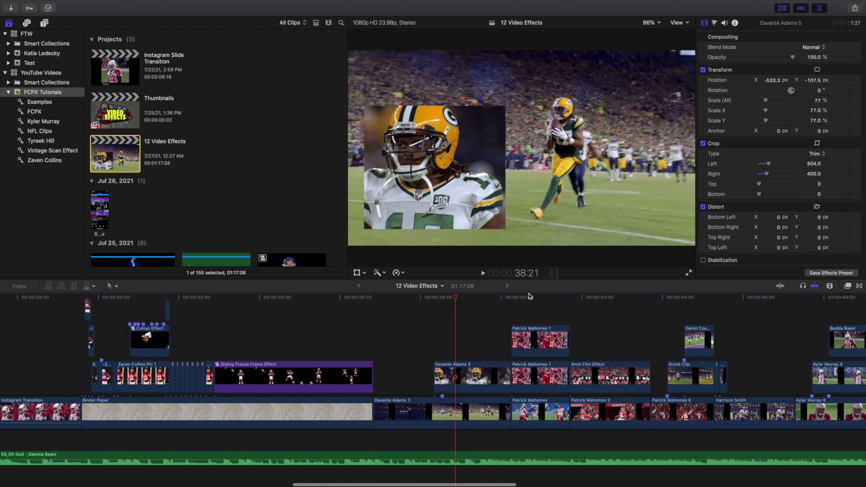
pyautogui.click(533, 311)
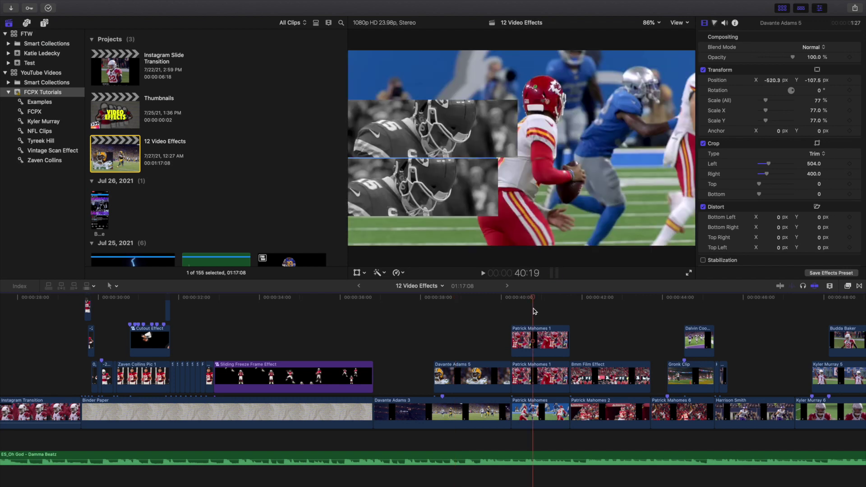
pyautogui.click(601, 339)
pyautogui.hscroll(5, 643, 348)
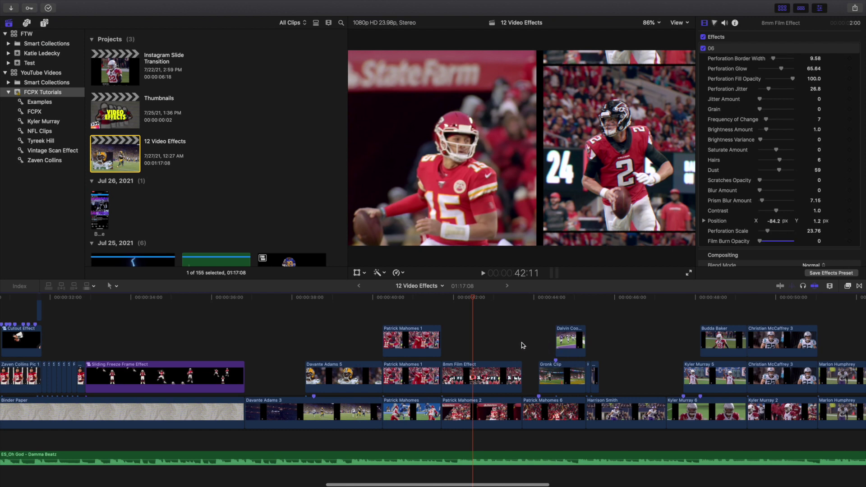
# Step: Step from the end of the 8mm Film Effect clip to 44:13, where Dalvin Cook 2 begins, and enlarge the timeline there
pyautogui.click(521, 342)
pyautogui.press('Right')
pyautogui.press('Right')
pyautogui.press('Right')
pyautogui.press('Right')
pyautogui.press('Right')
pyautogui.press('Right')
pyautogui.press('Right')
pyautogui.press('Right')
pyautogui.press('Right')
pyautogui.press('Right')
pyautogui.press('Right')
pyautogui.press('Right')
pyautogui.press('Right')
pyautogui.press('Right')
pyautogui.press('Right')
pyautogui.press('Right')
pyautogui.press('Right')
pyautogui.press('Right')
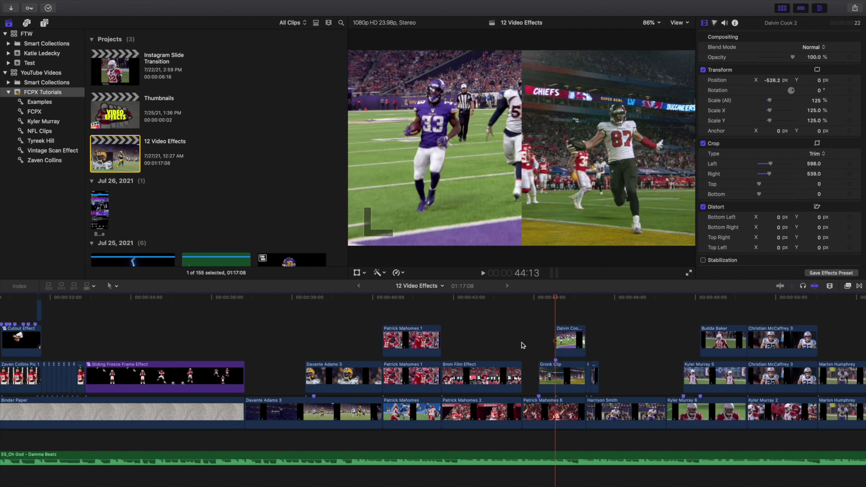
pyautogui.press('super+equal')
pyautogui.hscroll(3, 521, 345)
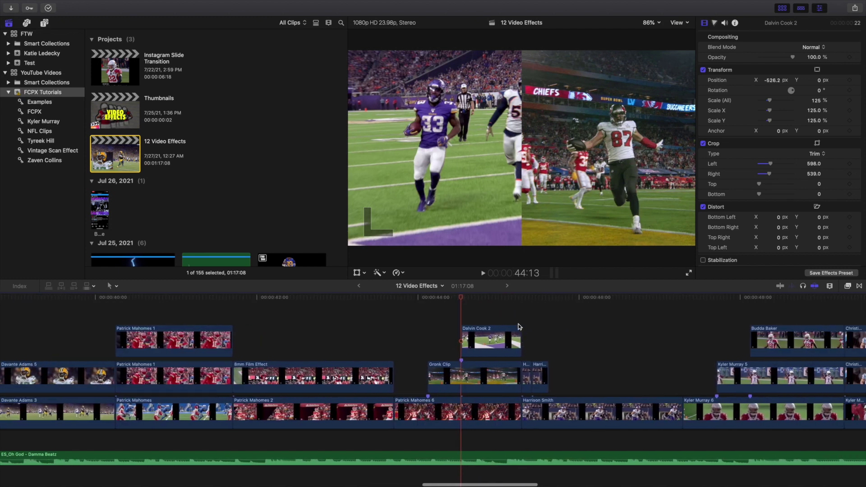
# Step: Step frame by frame from 45:07 to 45:15 to examine the coloured and black-and-white strips sliding over Harrison Smith
pyautogui.click(519, 316)
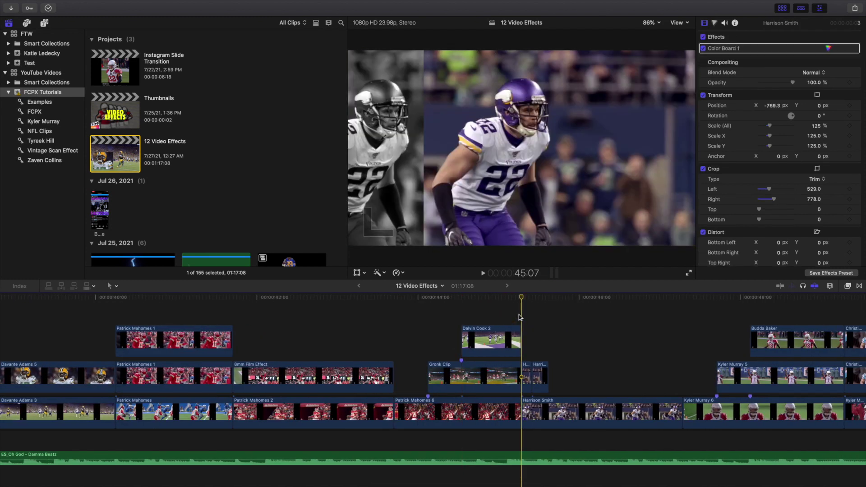
pyautogui.press('Right')
pyautogui.press('Right')
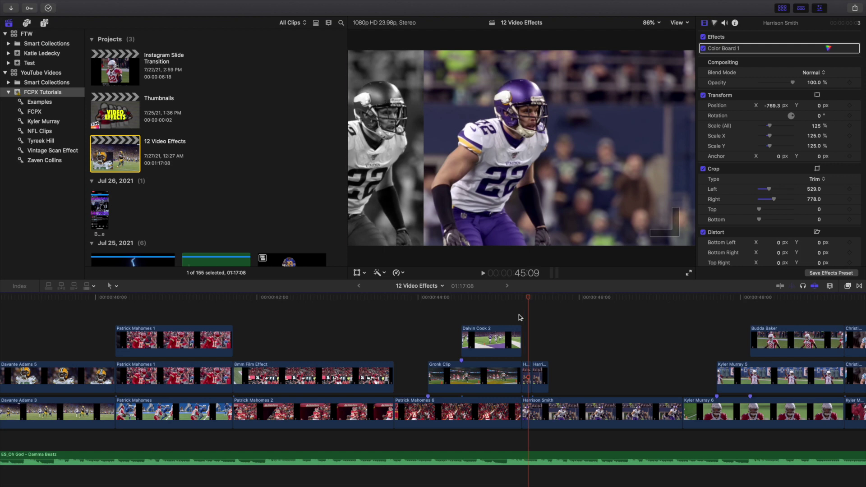
pyautogui.press('Right')
pyautogui.press('Right')
pyautogui.press('Right')
pyautogui.press('Right')
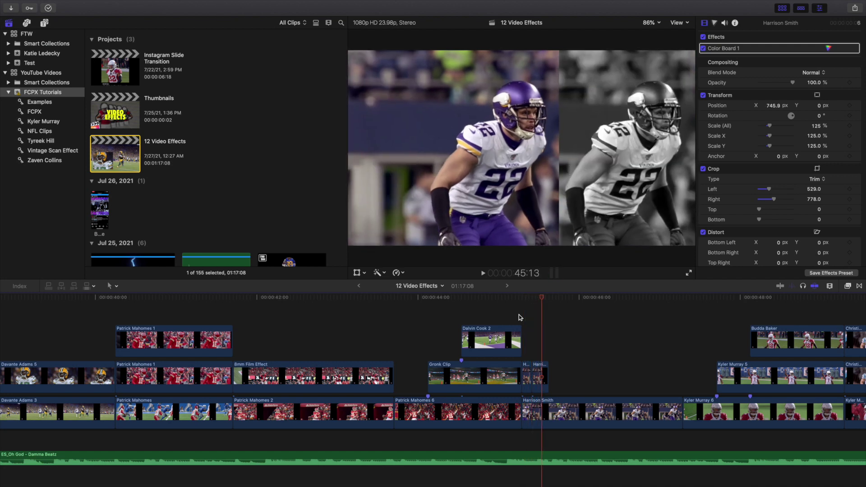
pyautogui.press('Right')
pyautogui.press('Right')
# Step: Preview the split screens on Christian McCaffrey 3 at 50:03 and Marlon Humphrey at 51:14
pyautogui.press('super+minus')
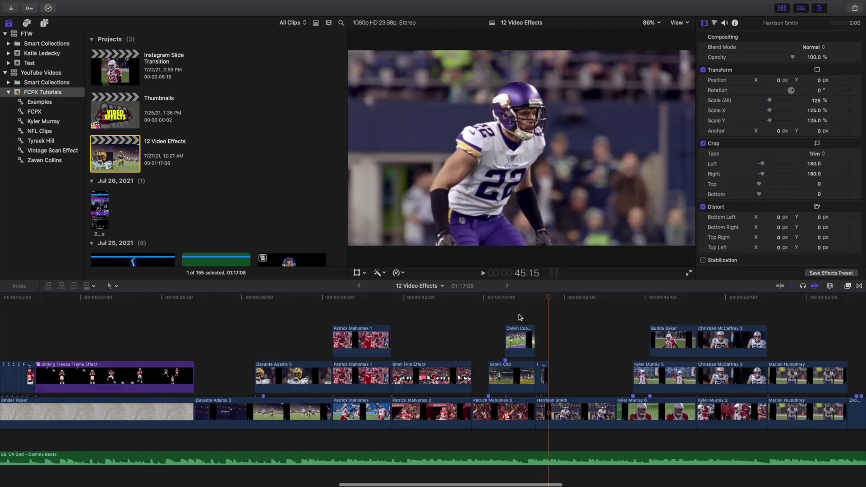
pyautogui.hscroll(3, 519, 315)
pyautogui.click(600, 315)
pyautogui.hscroll(4, 632, 315)
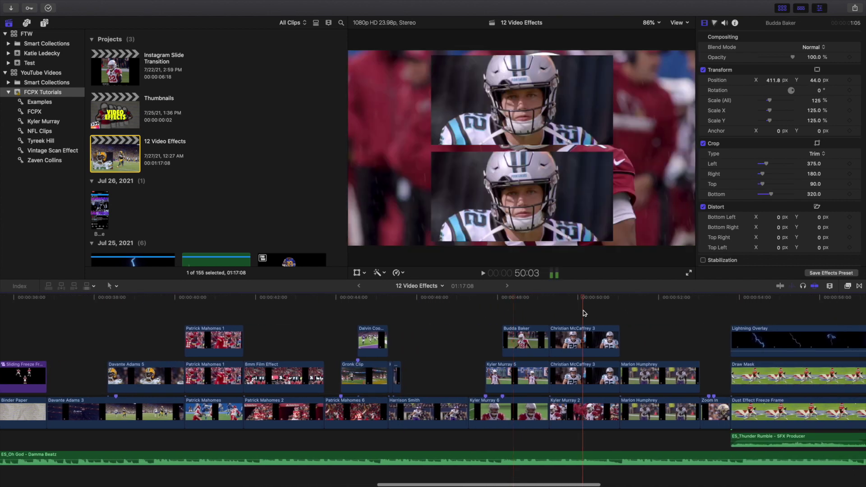
pyautogui.click(642, 327)
pyautogui.hscroll(3, 659, 330)
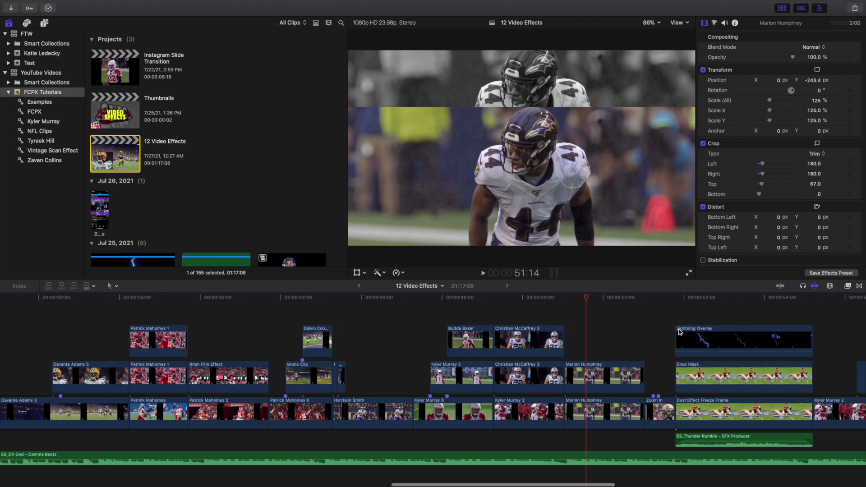
# Step: Go to the start of the Zoom In clip at 53:01, enlarge the timeline, and examine the scale keyframes at 53:06 and 53:09
pyautogui.hscroll(3, 679, 331)
pyautogui.click(585, 333)
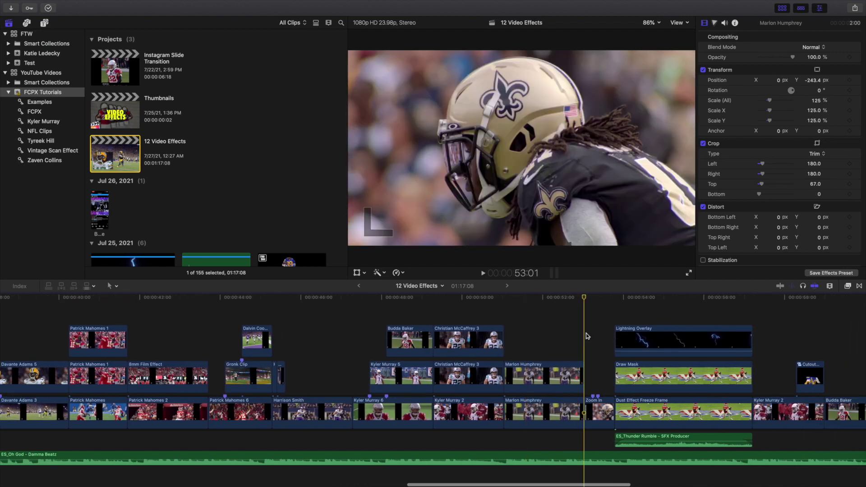
pyautogui.press('super+equal')
pyautogui.press('super+equal')
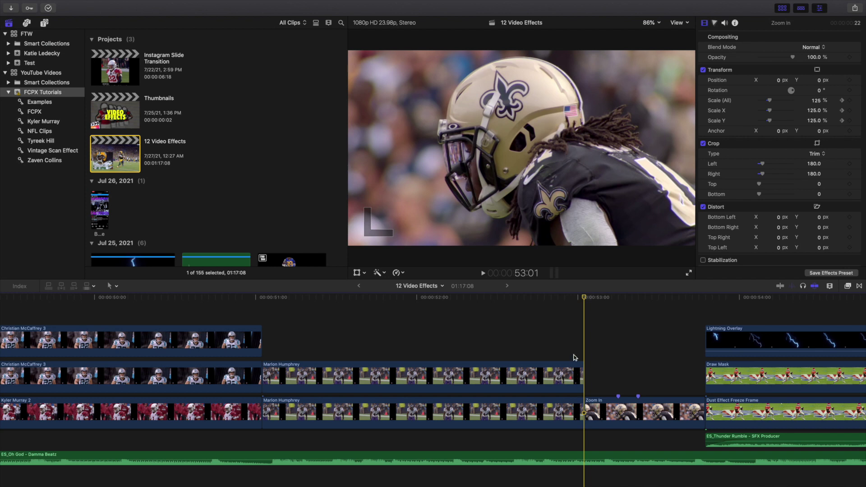
pyautogui.press('space')
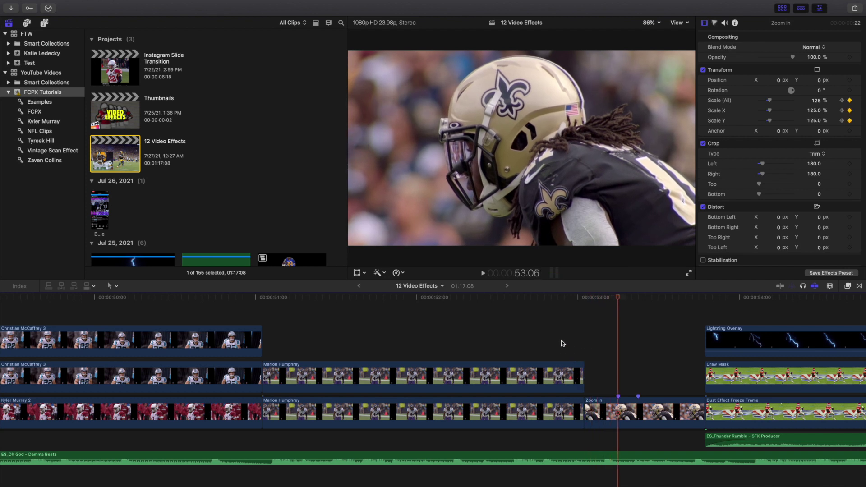
pyautogui.press('space')
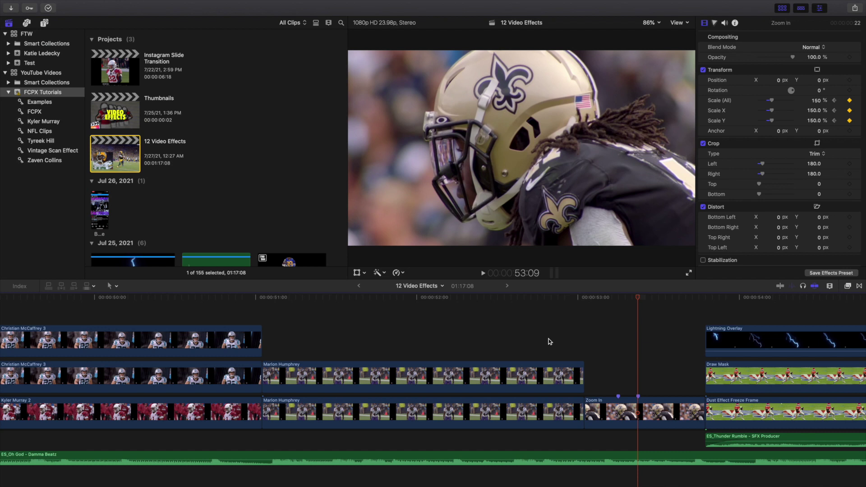
# Step: Play the lightning effect from 53:19, where Lightning Overlay begins, to examine the bolts around the frozen player
pyautogui.press('super+minus')
pyautogui.hscroll(-3, 631, 345)
pyautogui.hscroll(3, 632, 344)
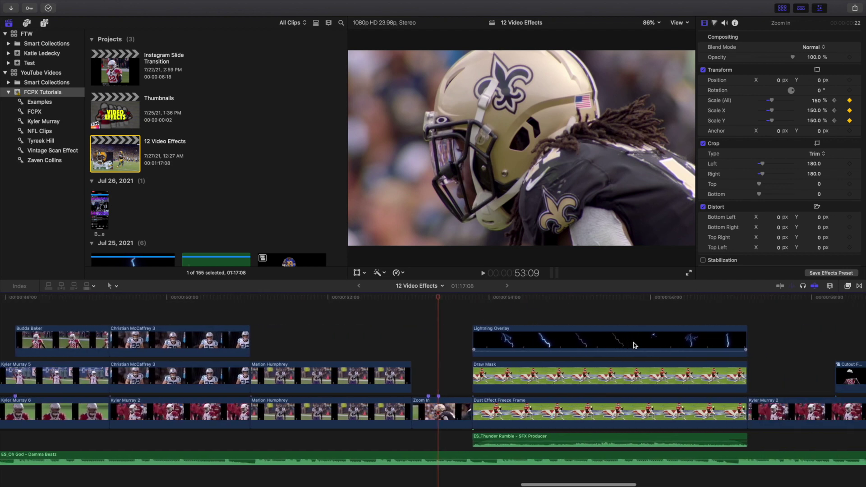
pyautogui.click(475, 319)
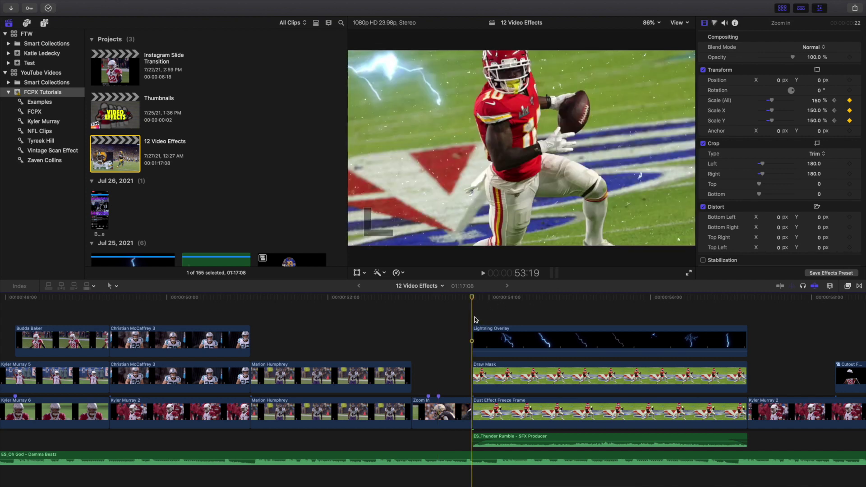
pyautogui.press('space')
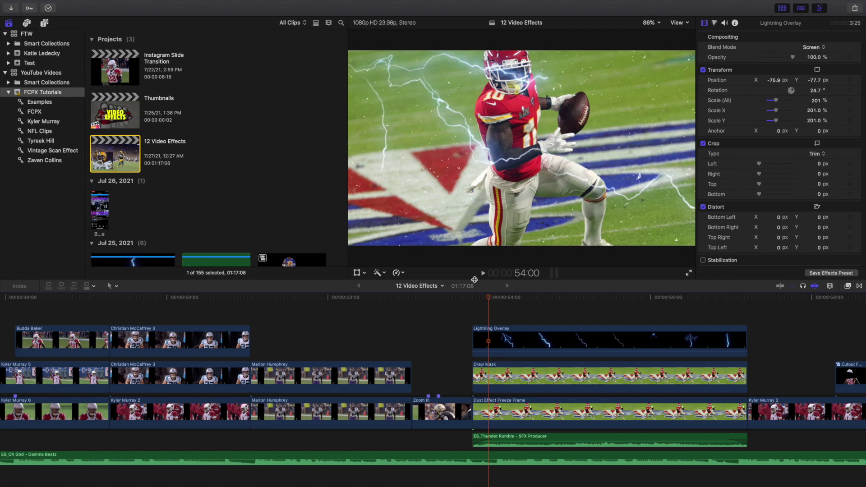
# Step: Inspect the Draw Mask clip's mask, rotation and scale settings at 53:19, previewing its frames up to near the clip's end
pyautogui.click(471, 321)
pyautogui.click(496, 370)
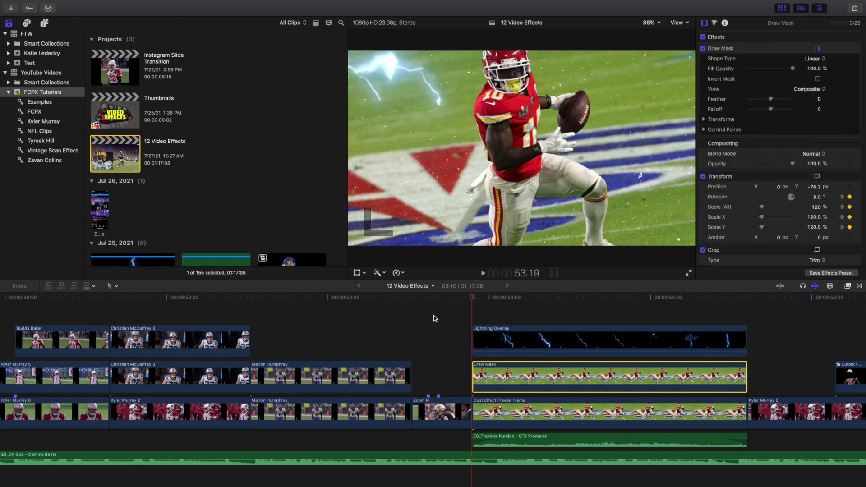
pyautogui.press('Right')
pyautogui.press('Right')
pyautogui.press('Right')
pyautogui.press('Right')
pyautogui.press('Right')
pyautogui.press('Right')
pyautogui.click(742, 317)
pyautogui.click(477, 320)
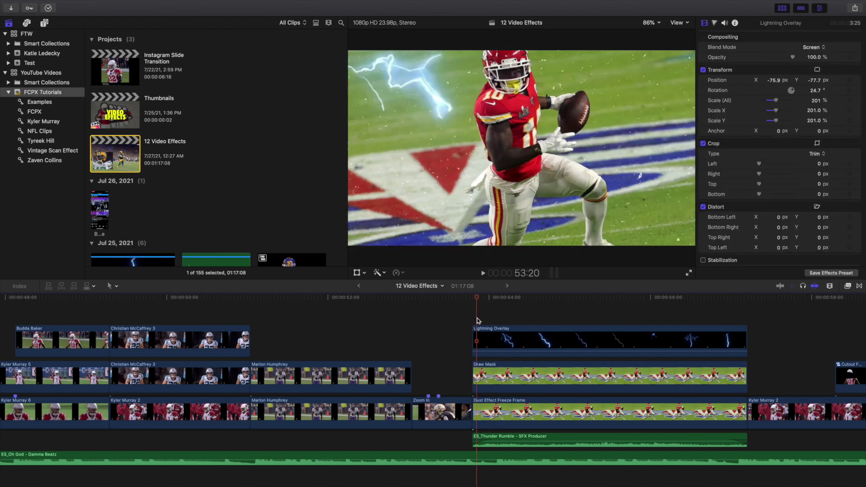
pyautogui.click(472, 319)
pyautogui.click(493, 366)
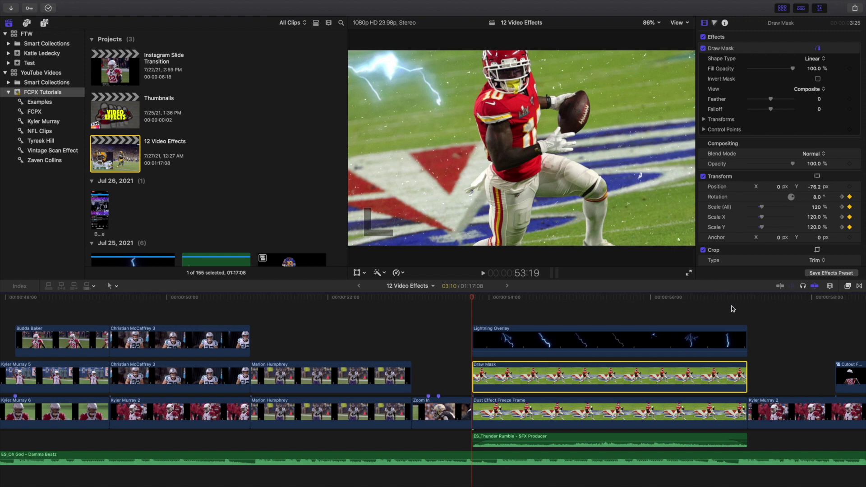
# Step: Step through the end of Kyler Murray 2 to 58:11 to examine the first cutout pieces of the Cutout Freeze Frame
pyautogui.hscroll(5, 677, 325)
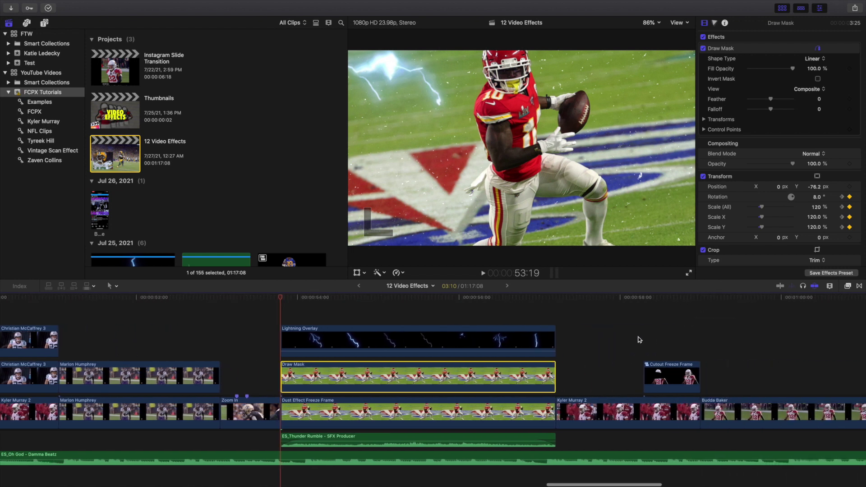
pyautogui.click(626, 338)
pyautogui.press('Right')
pyautogui.press('Right')
pyautogui.press('Right')
pyautogui.press('Right')
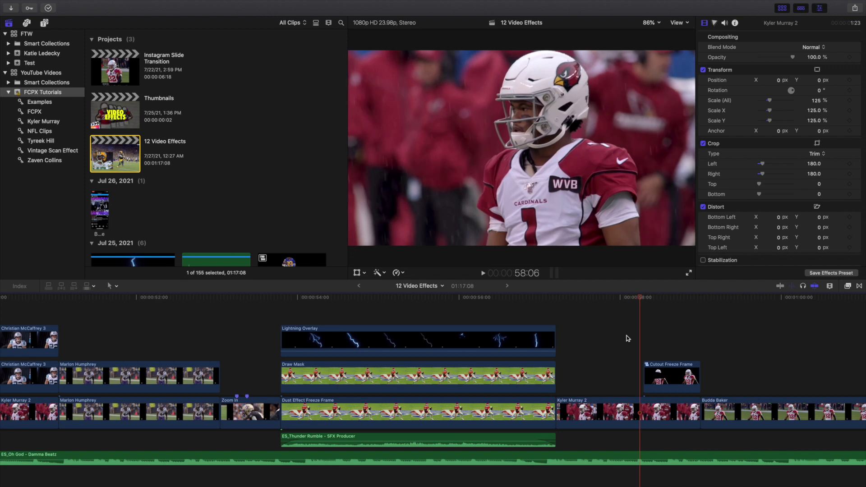
pyautogui.press('Right')
pyautogui.press('Right')
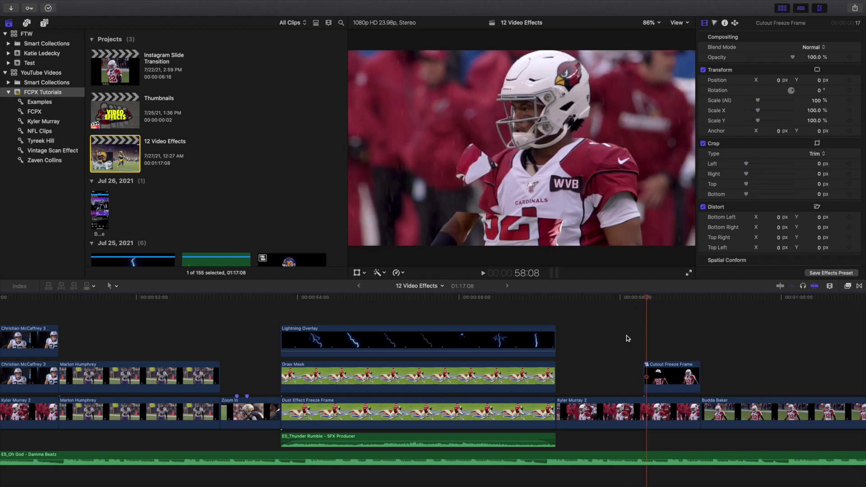
pyautogui.press('Right')
pyautogui.press('Right')
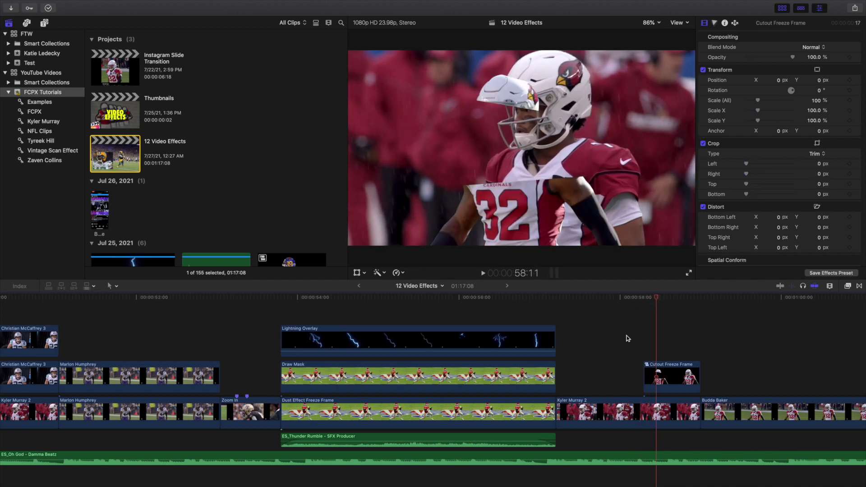
# Step: Step on from 58:11 to 59:00 to examine how the cutout player is completed and the Budda Baker clip takes over
pyautogui.press('Right')
pyautogui.press('Right')
pyautogui.press('Right')
pyautogui.press('Right')
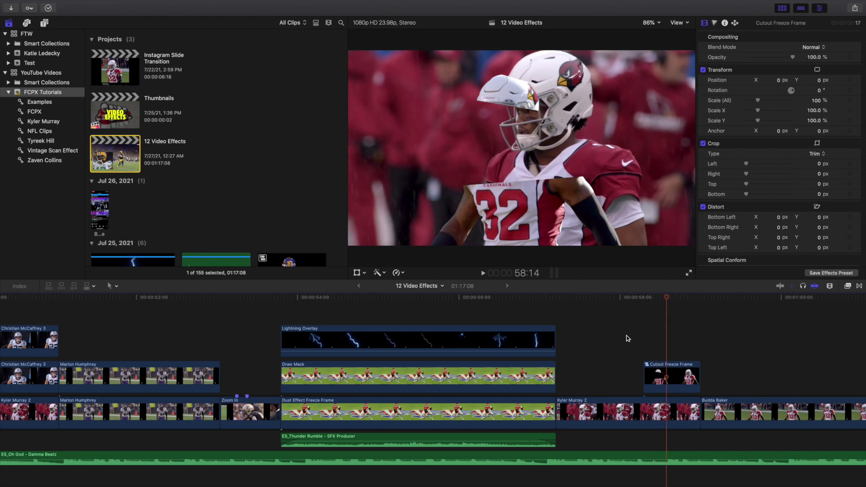
pyautogui.press('Right')
pyautogui.press('Right')
pyautogui.press('Right')
pyautogui.press('Right')
pyautogui.press('Right')
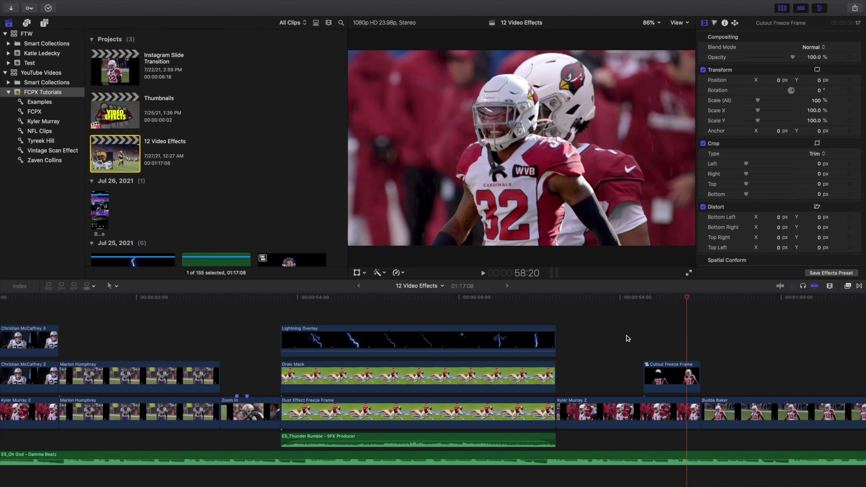
pyautogui.press('Right')
pyautogui.press('Right')
pyautogui.press('Right')
pyautogui.press('Right')
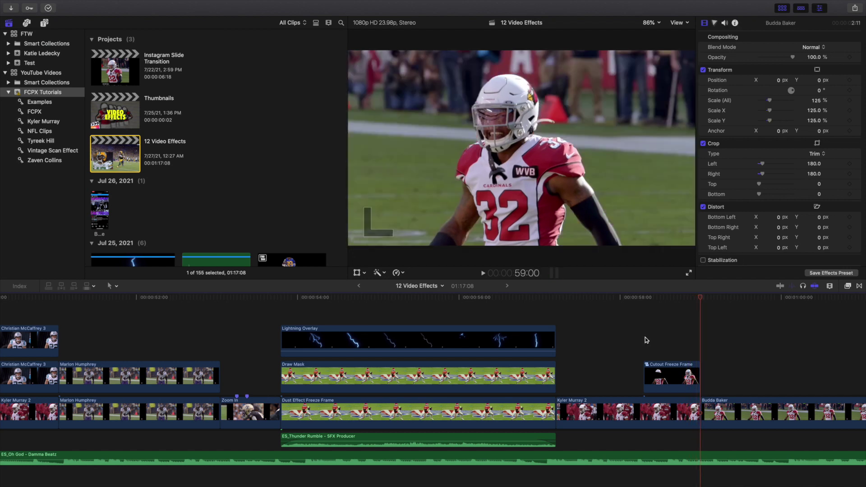
# Step: Replay the Cutout Freeze Frame from its start and step through to 58:22 to review how the cutout pieces appear
pyautogui.click(645, 340)
pyautogui.press('space')
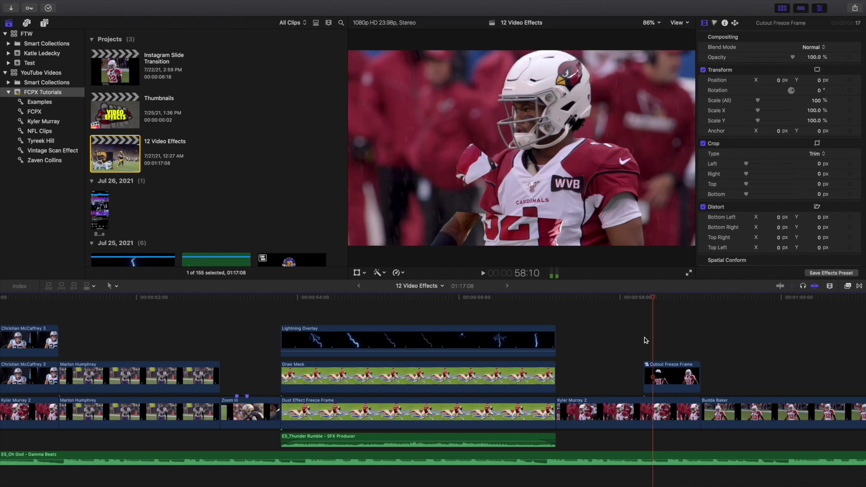
pyautogui.press('Right')
pyautogui.press('Right')
pyautogui.press('Right')
pyautogui.press('Right')
pyautogui.press('Right')
pyautogui.press('Right')
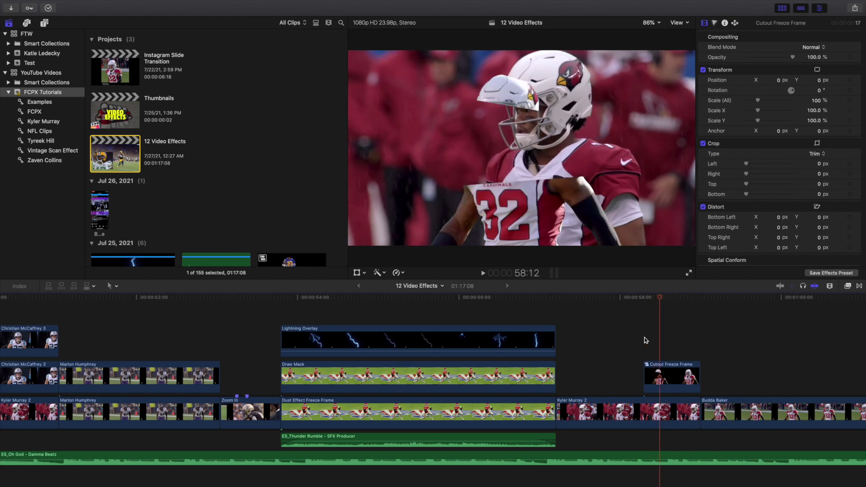
pyautogui.press('Right')
pyautogui.press('Right')
pyautogui.press('Right')
pyautogui.press('Right')
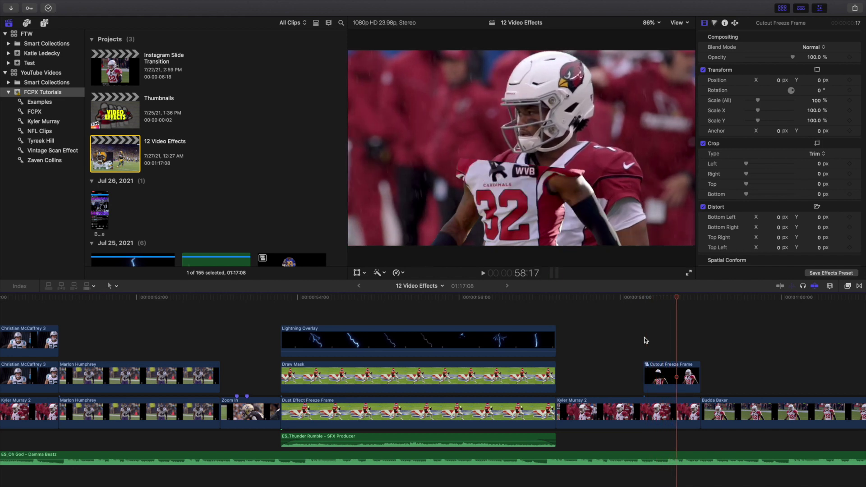
pyautogui.press('Right')
pyautogui.press('Right')
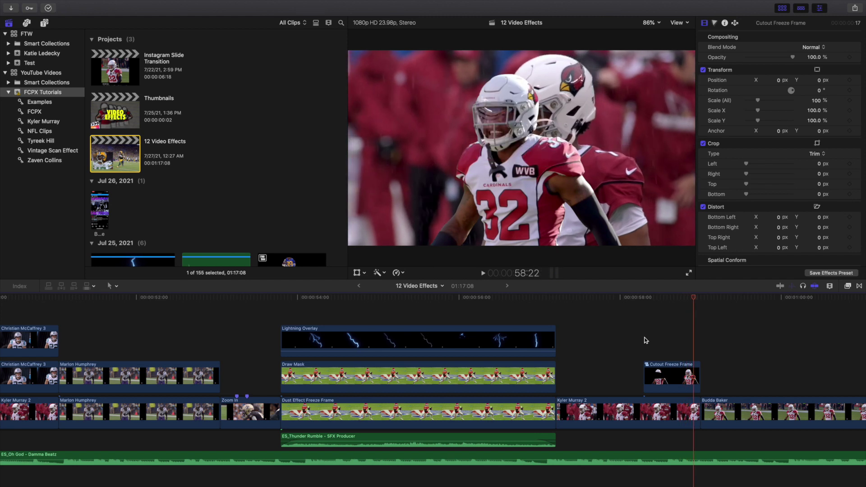
# Step: Go to 1:03:00 near the end of the Amari Cooper clip and select the clip to inspect its scale keyframes
pyautogui.hscroll(10, 648, 338)
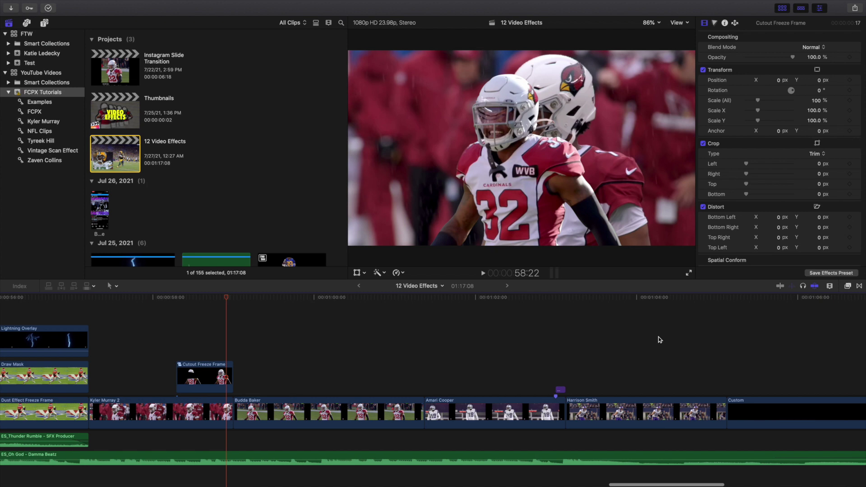
pyautogui.click(554, 360)
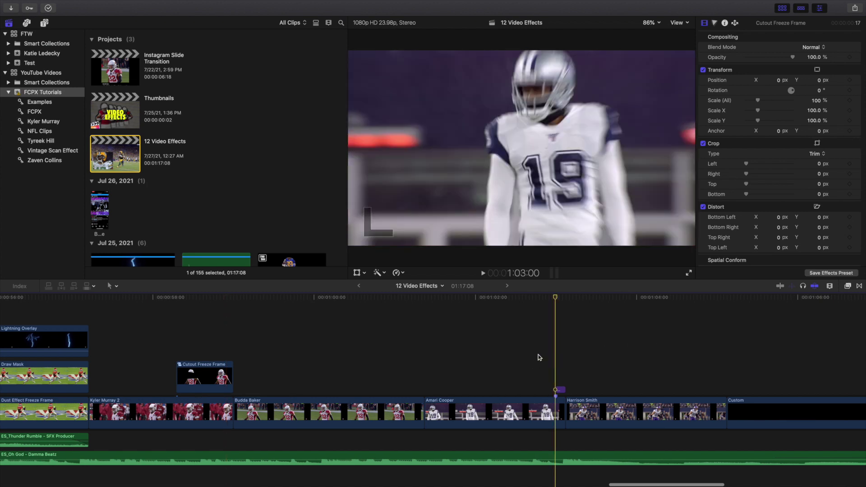
pyautogui.scroll(-2, 537, 354)
pyautogui.click(542, 389)
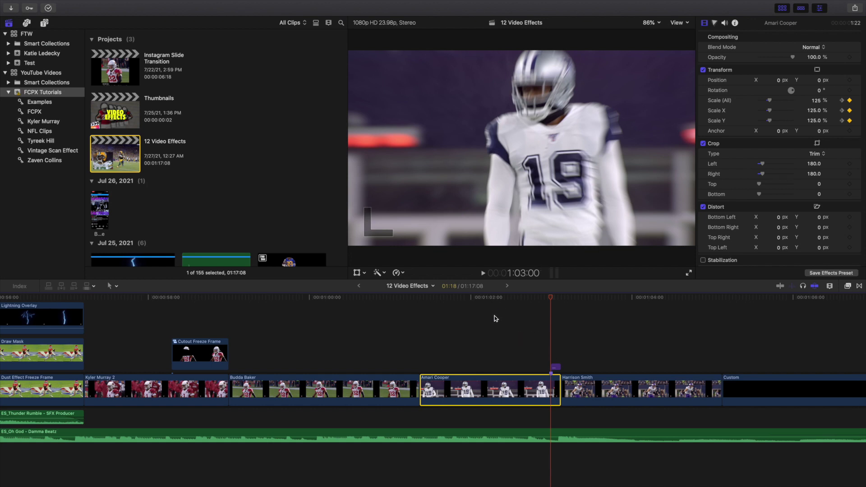
# Step: Step to 1:03:03 to examine the scale-up into Harrison Smith, and return to the Amari Cooper keyframe at 1:03:00
pyautogui.press('Right')
pyautogui.press('Right')
pyautogui.press('Right')
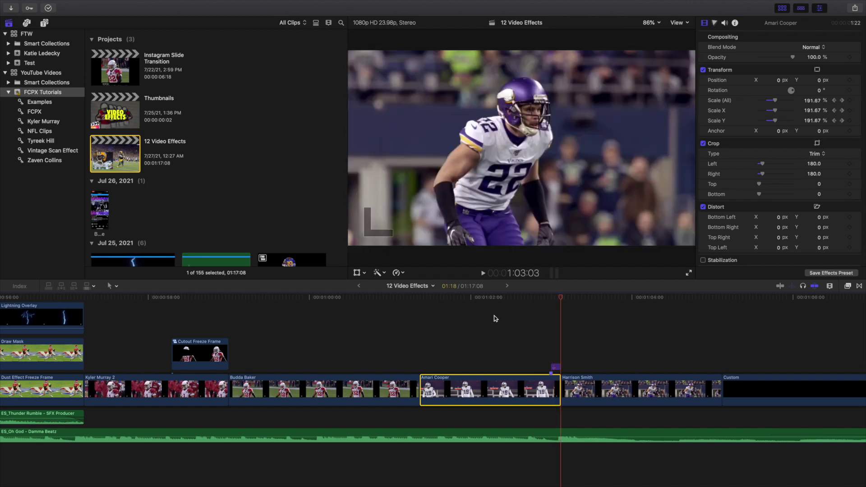
pyautogui.click(551, 346)
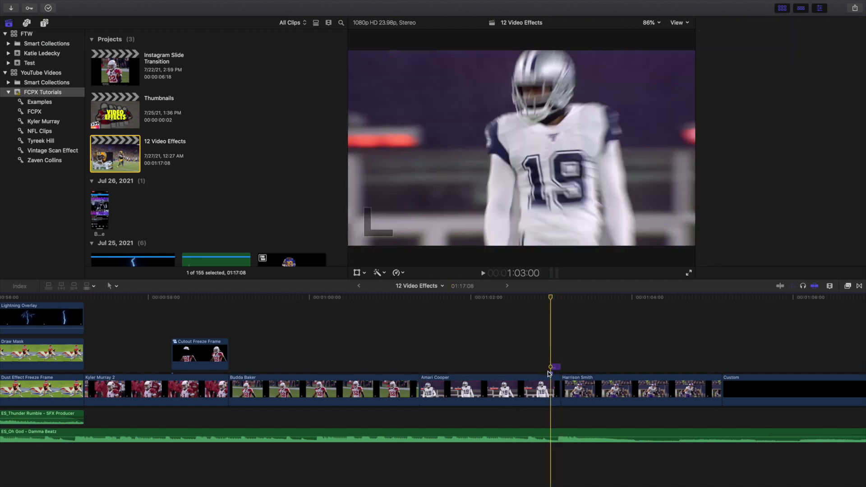
pyautogui.click(551, 385)
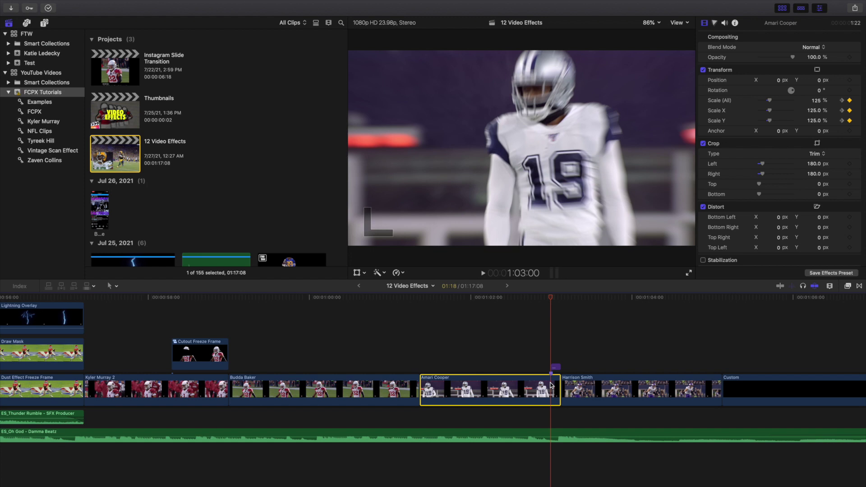
# Step: Fit the whole project in the timeline and play it from the beginning
pyautogui.hotkey('shift', 'z')
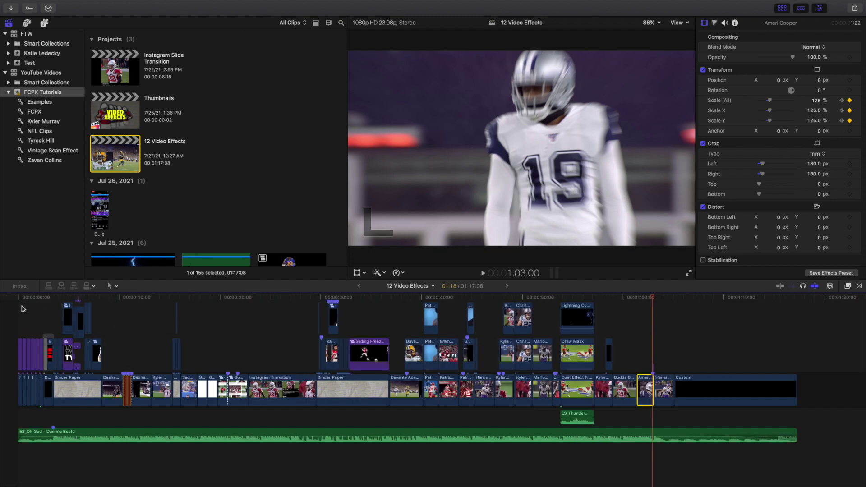
pyautogui.click(2, 310)
pyautogui.press('space')
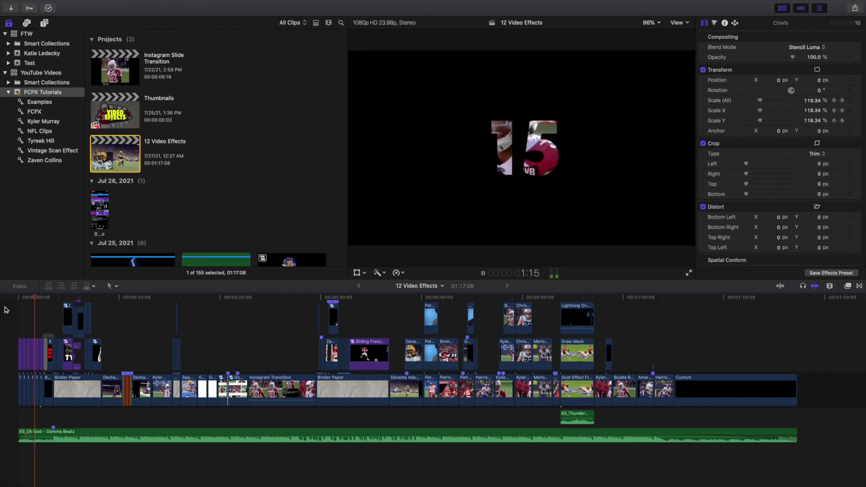